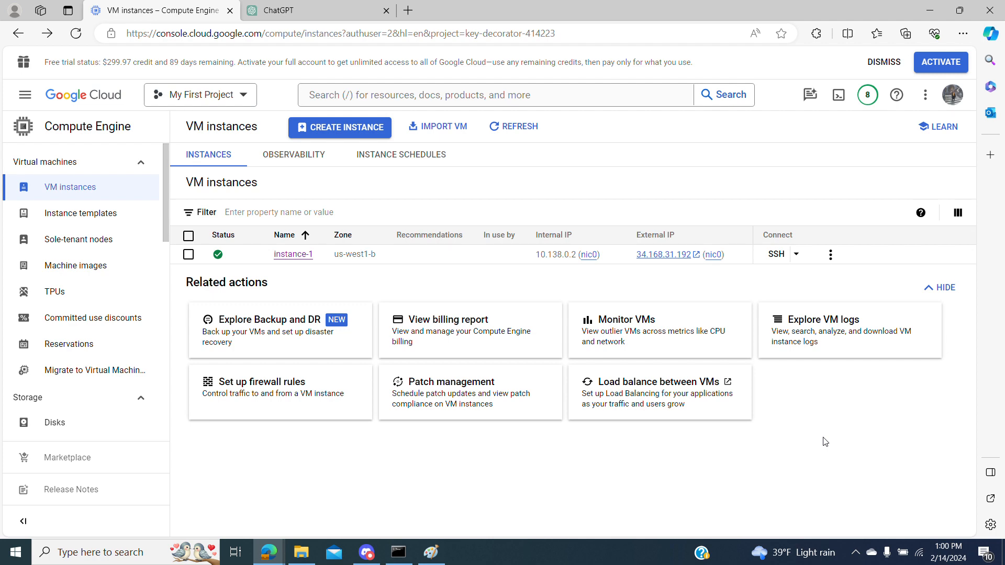
# - Review the ChatGPT explanation of GCP snapshots, highlighting parts of the incremental backup point
pyautogui.click(270, 9)
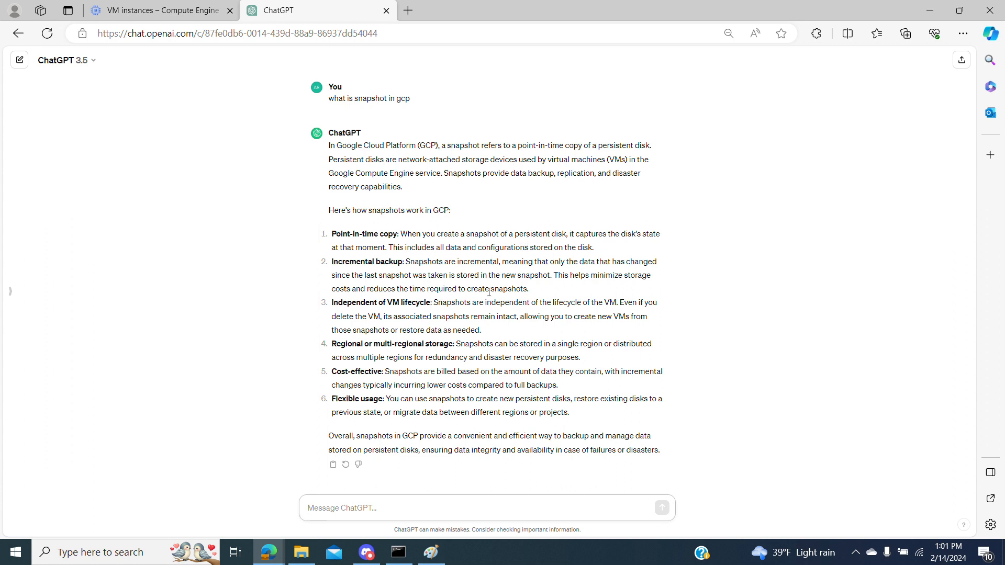
pyautogui.moveTo(489, 291); pyautogui.dragTo(376, 261)
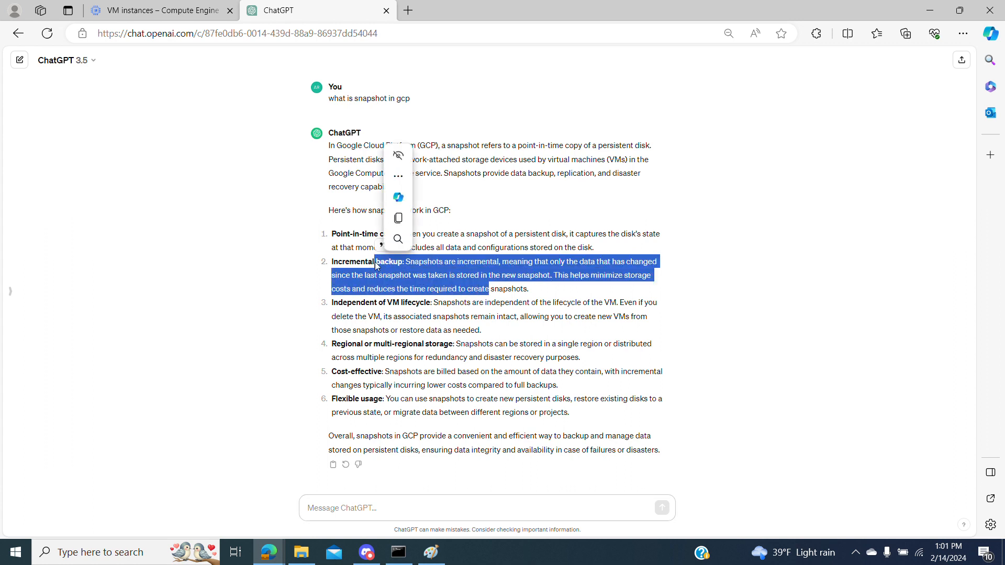
pyautogui.click(436, 306)
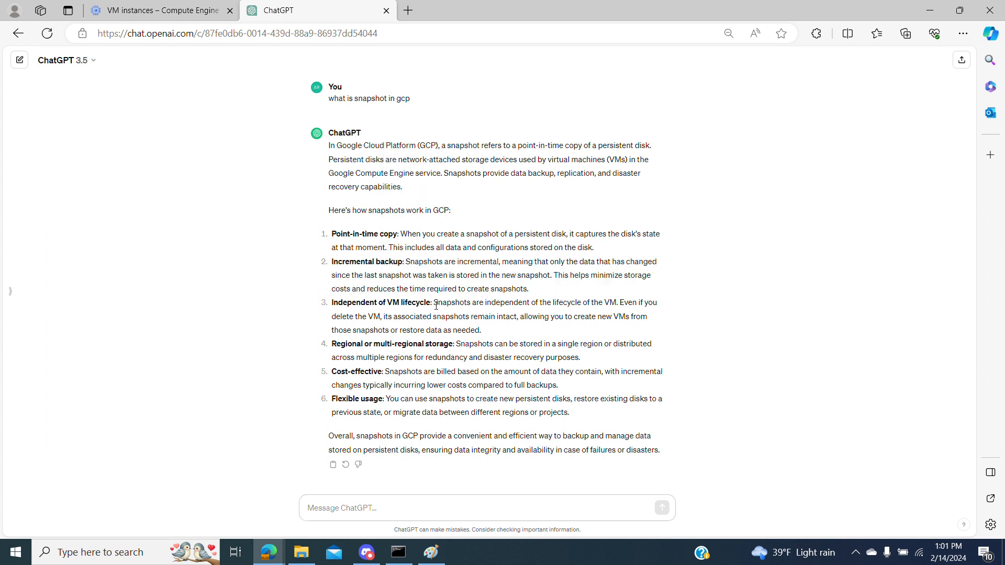
pyautogui.moveTo(571, 262); pyautogui.dragTo(424, 261)
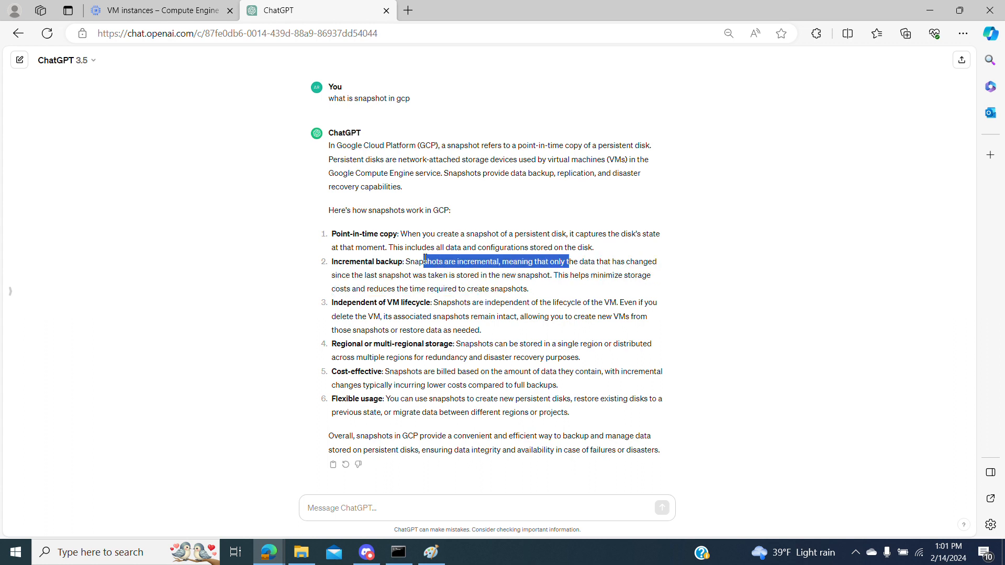
pyautogui.click(378, 277)
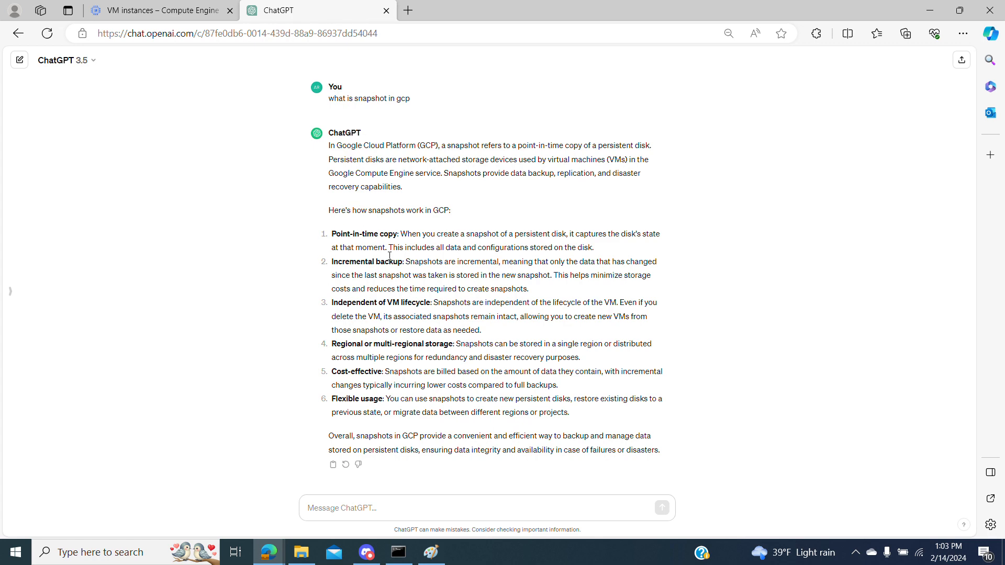
# - Return to the Google Cloud console and start creating a snapshot from the instance-1 disk in Compute Engine's storage disks
pyautogui.click(190, 15)
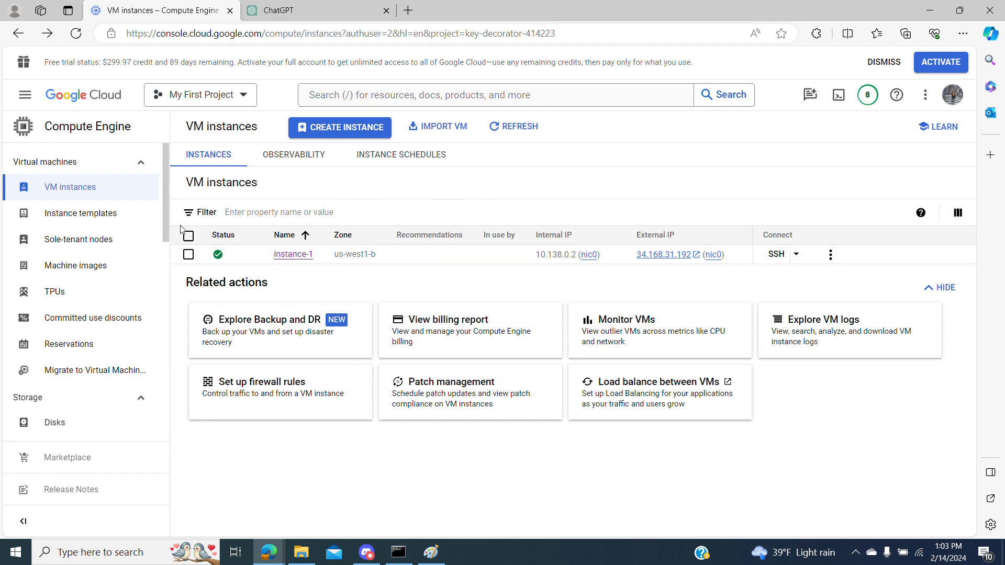
pyautogui.moveTo(162, 220)
pyautogui.mouseDown()
pyautogui.moveTo(168, 238)
pyautogui.moveTo(171, 210)
pyautogui.mouseUp()
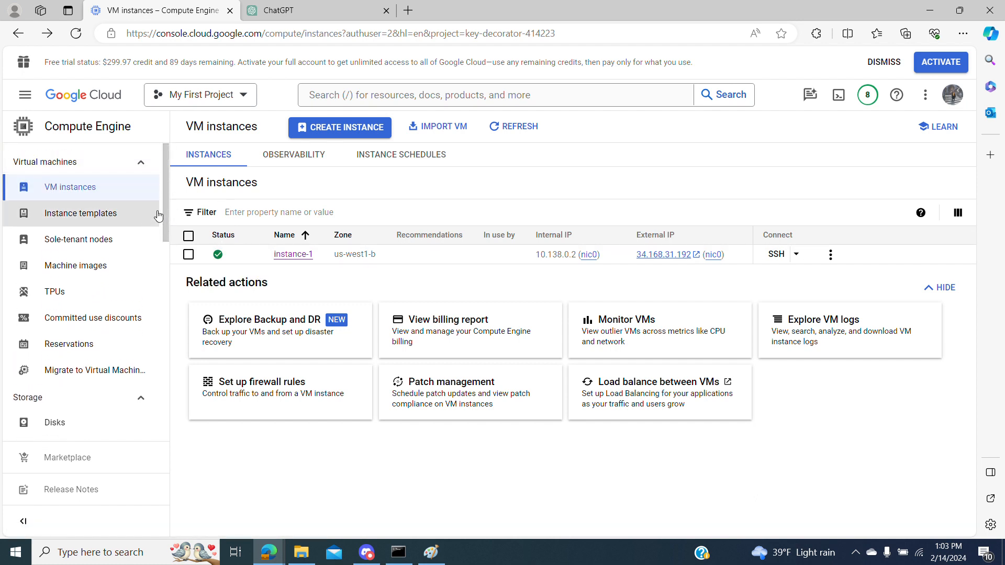
pyautogui.moveTo(166, 215); pyautogui.dragTo(171, 250)
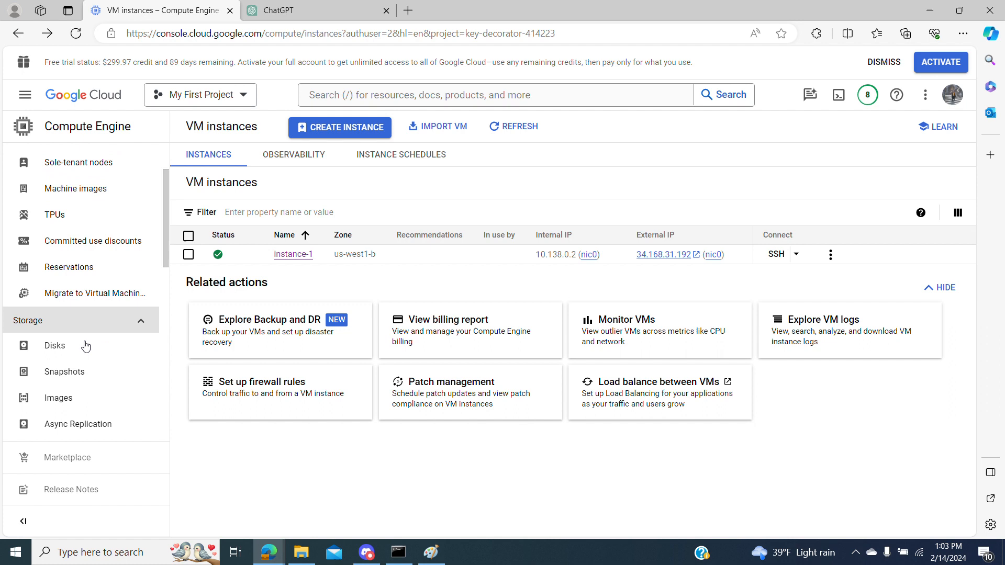
pyautogui.click(63, 356)
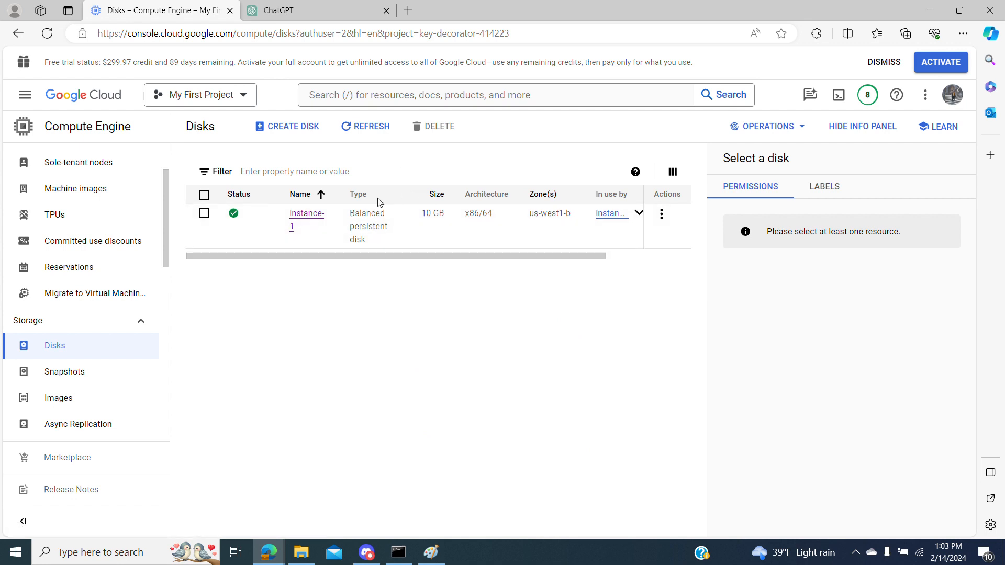
pyautogui.click(661, 215)
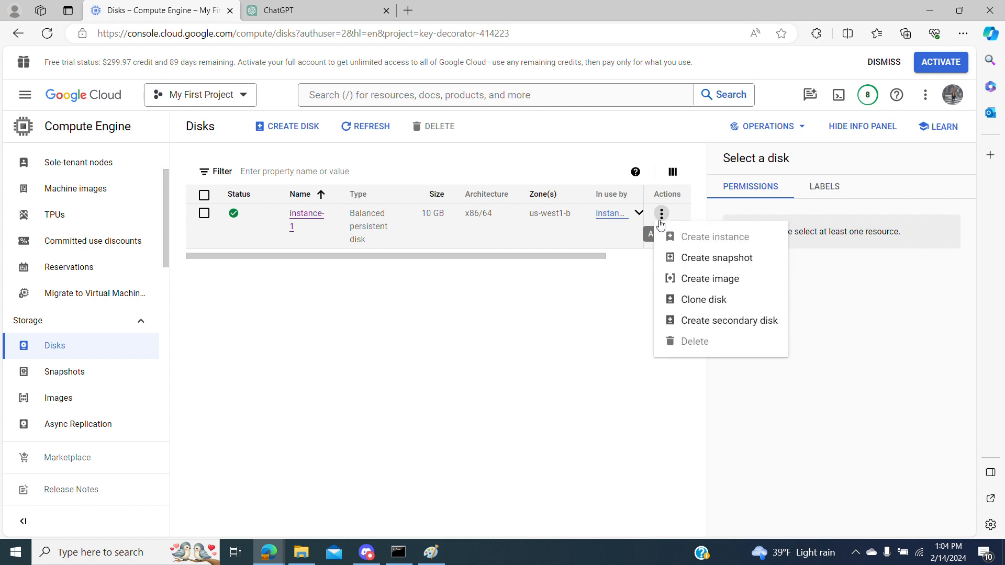
pyautogui.click(742, 260)
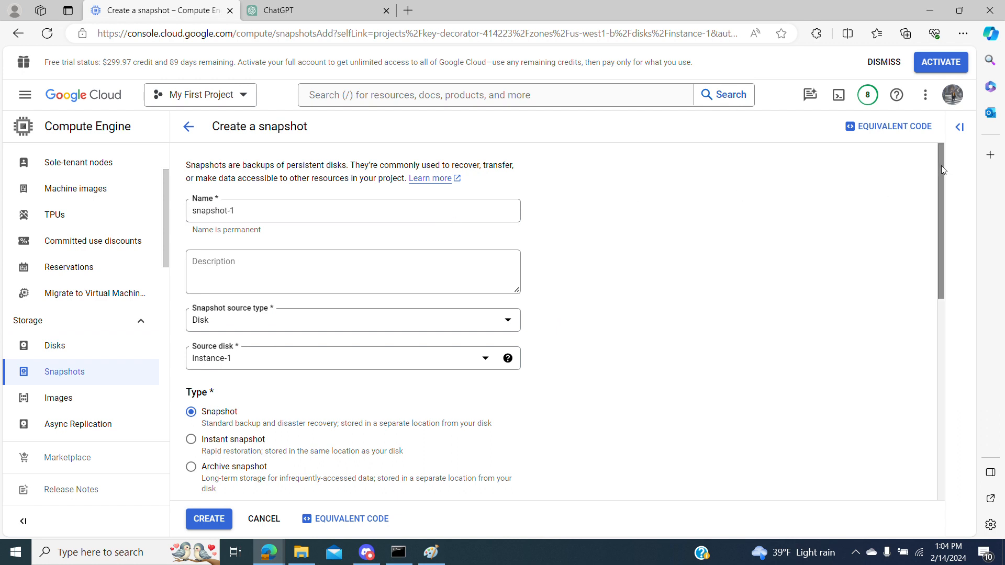
# - Name the snapshot snapshot-demo
pyautogui.click(278, 207)
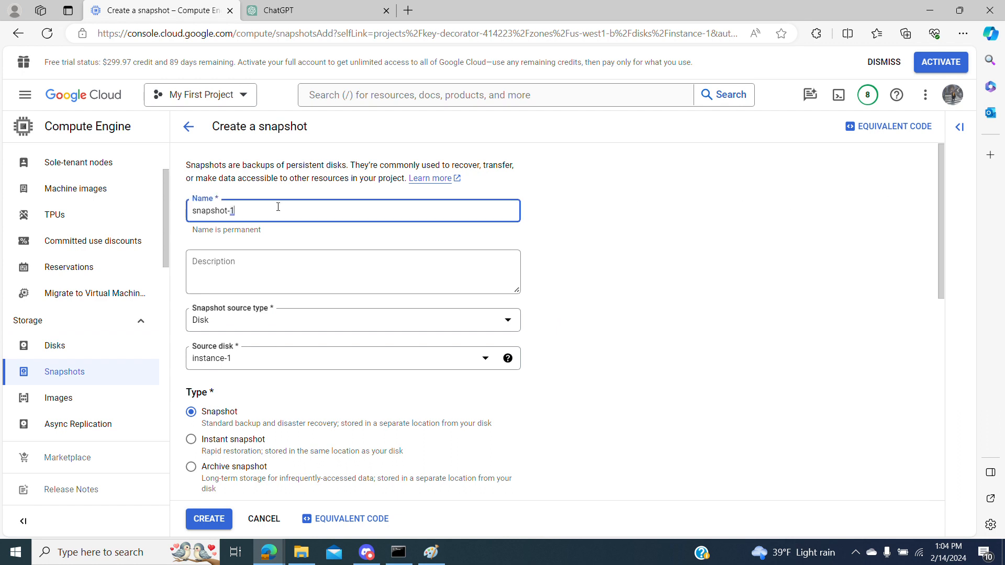
pyautogui.press('BackSpace')
pyautogui.write('demo')
# - Enter the snapshot description "This is for demonstration reason." with the word "demonstration" spelled correctly
pyautogui.click(251, 269)
pyautogui.write('Th')
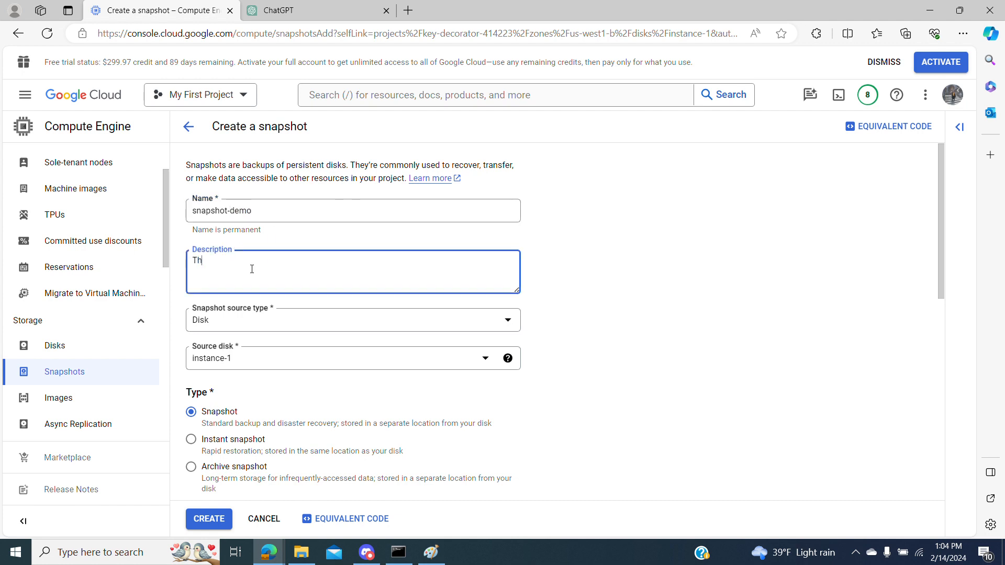
pyautogui.write('is is for demostration reason')
pyautogui.rightClick(252, 269)
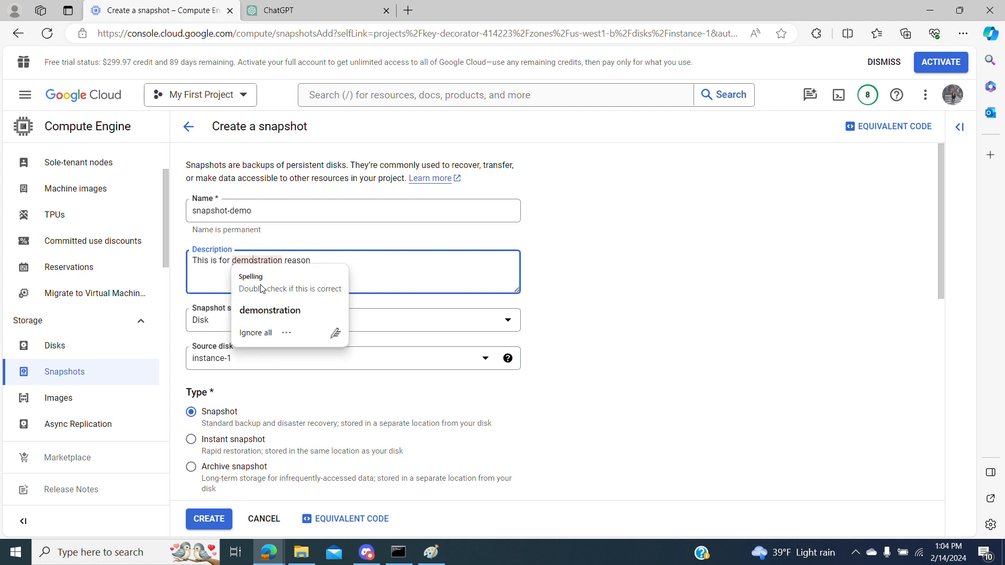
pyautogui.click(268, 309)
pyautogui.click(321, 268)
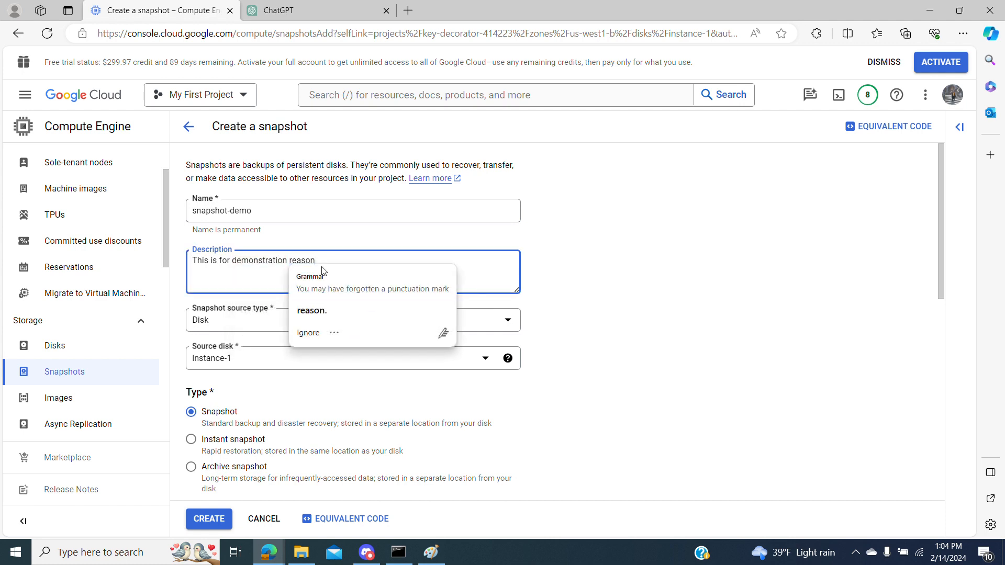
pyautogui.write('.')
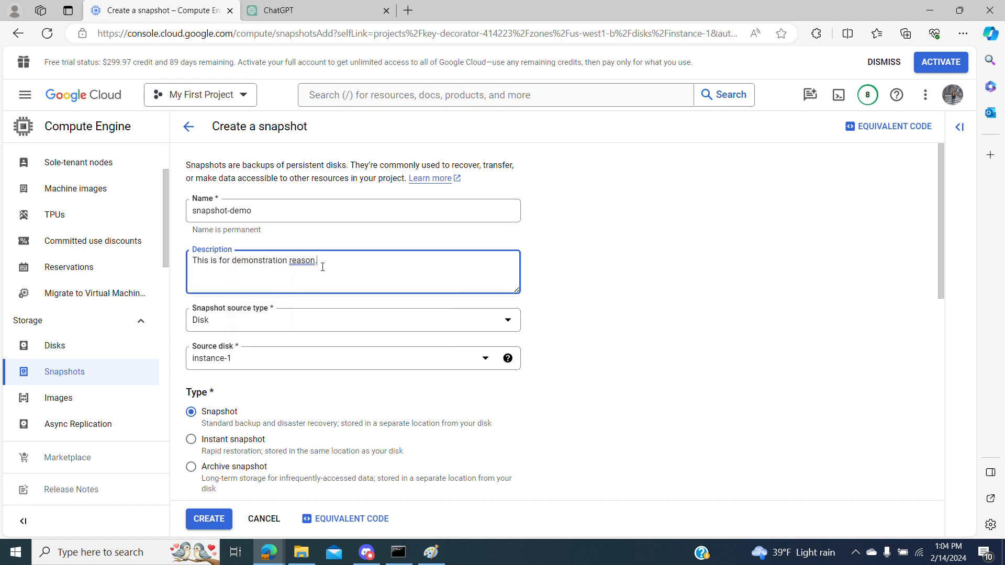
# - Choose Disk as the snapshot source type and instance-1 as the source disk
pyautogui.click(295, 325)
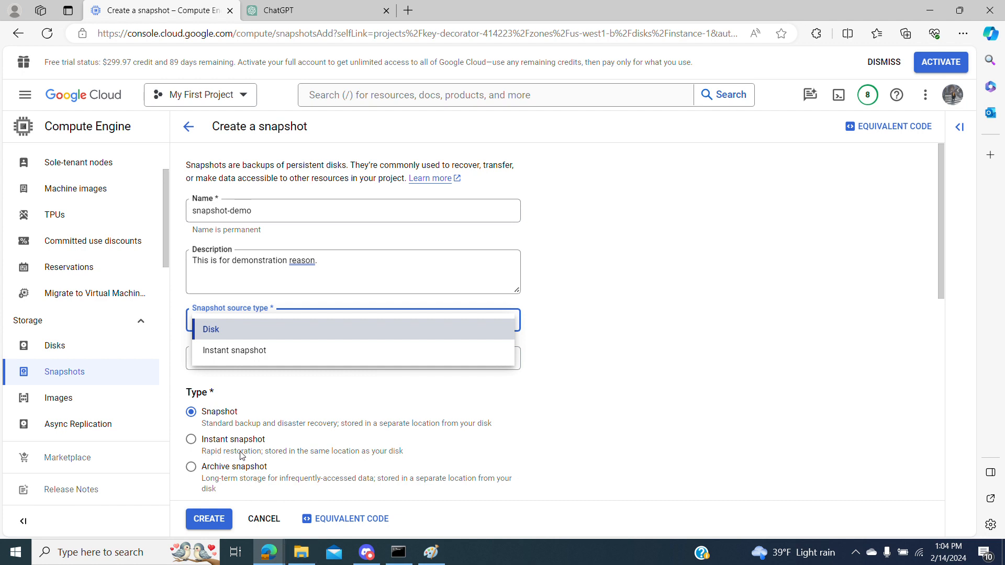
pyautogui.click(292, 329)
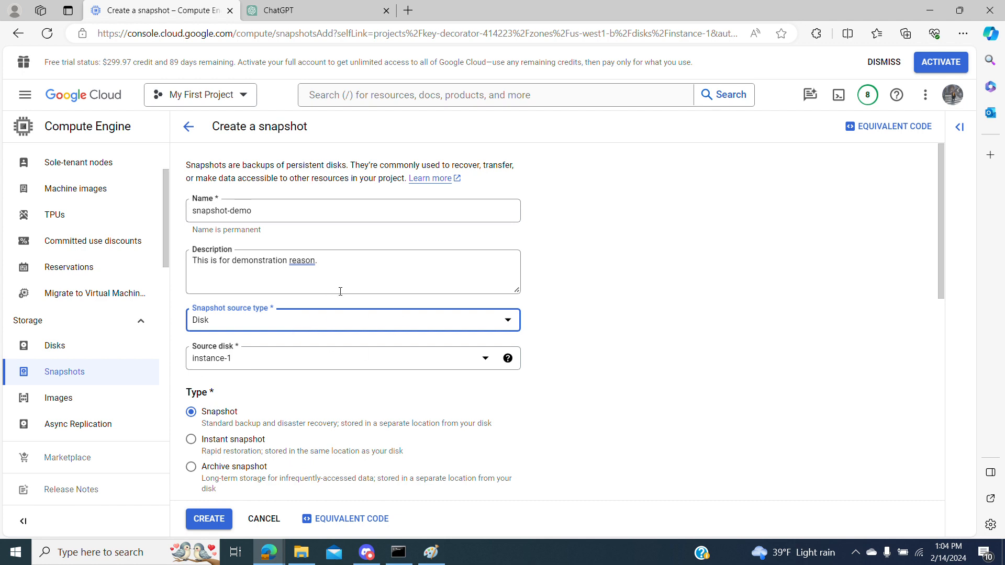
pyautogui.click(508, 358)
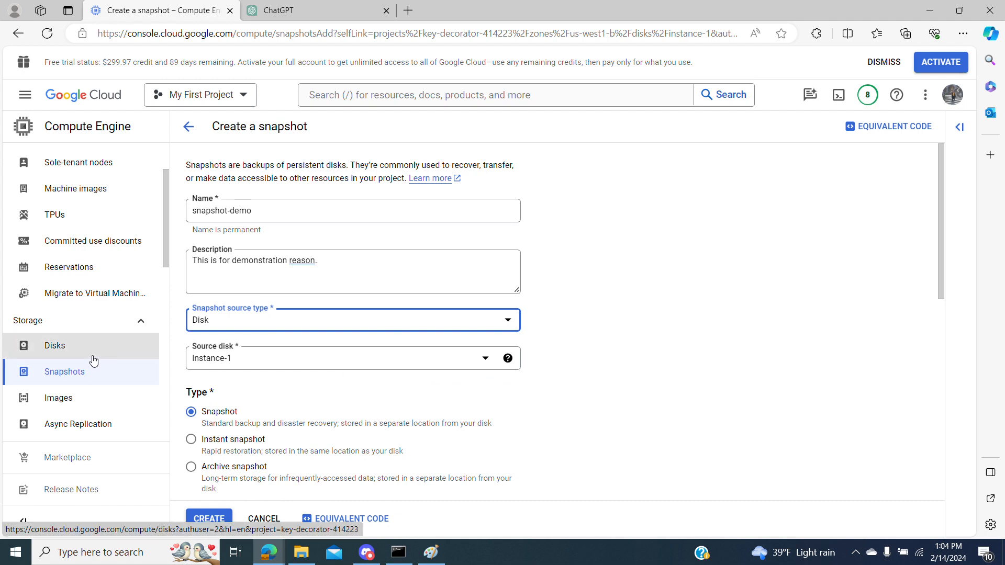
pyautogui.click(222, 365)
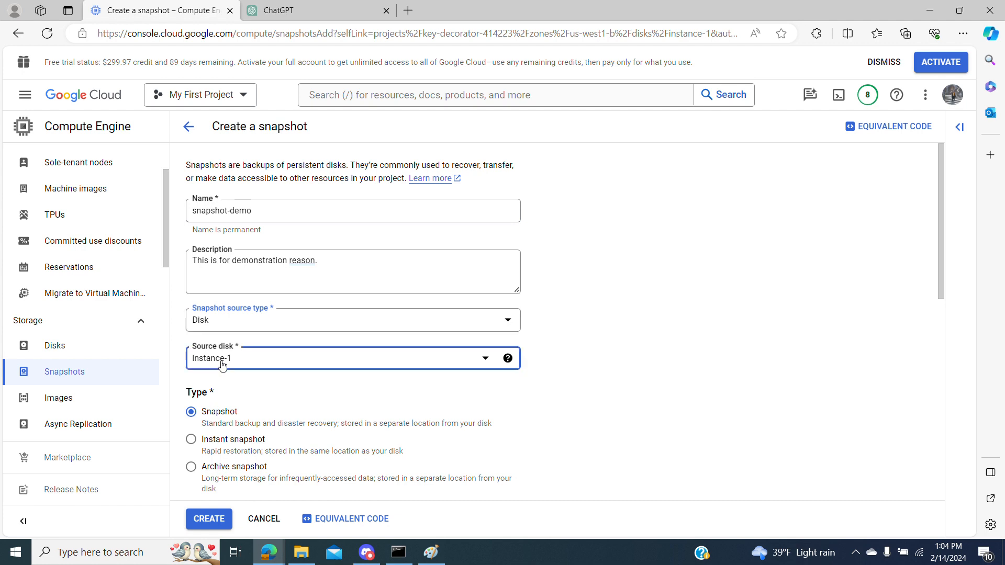
pyautogui.click(220, 415)
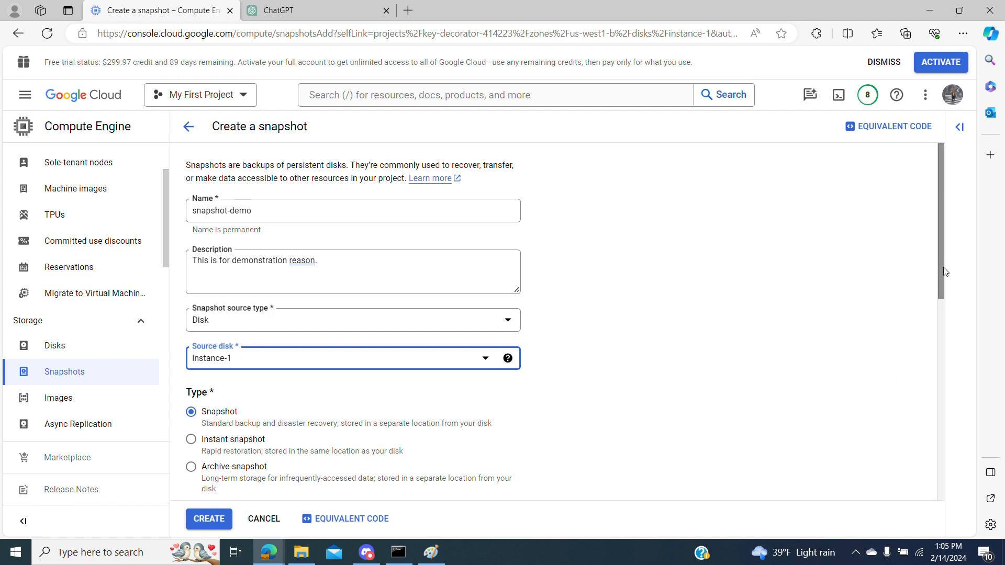
# - Compare the snapshot form's location options with the regional and multi-regional diagram in Paint, ending back on the form
pyautogui.moveTo(945, 271); pyautogui.dragTo(942, 317)
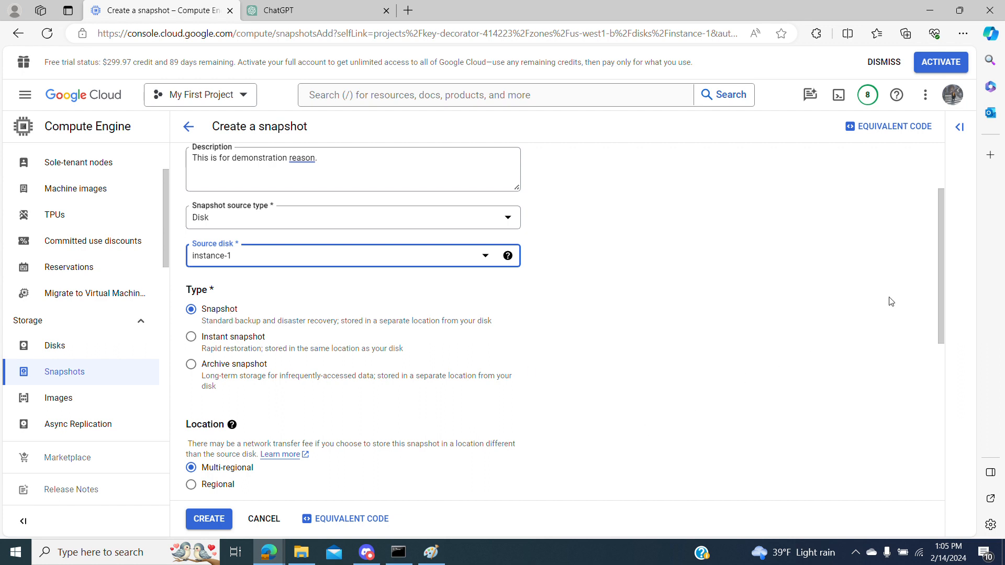
pyautogui.moveTo(941, 263); pyautogui.dragTo(942, 312)
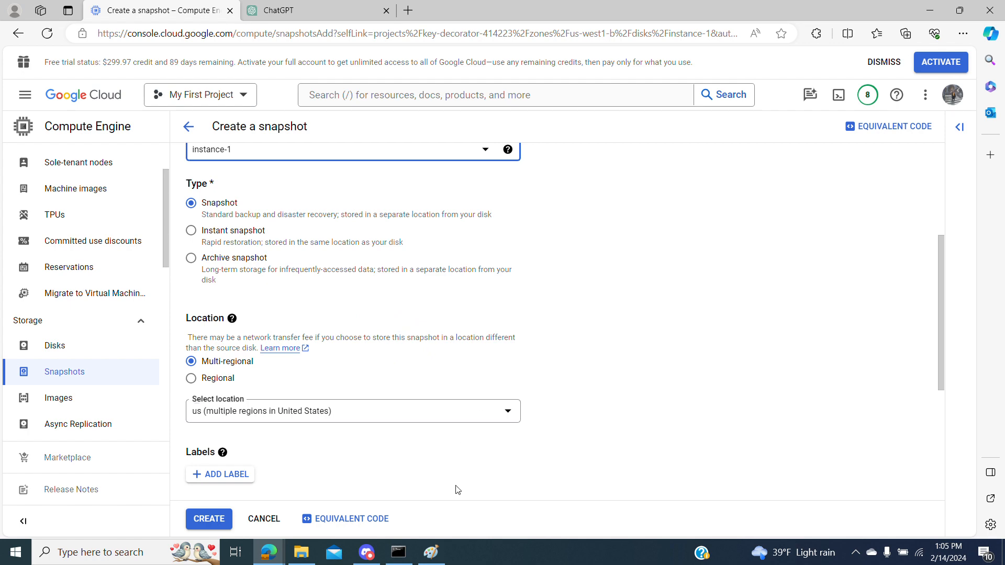
pyautogui.click(430, 553)
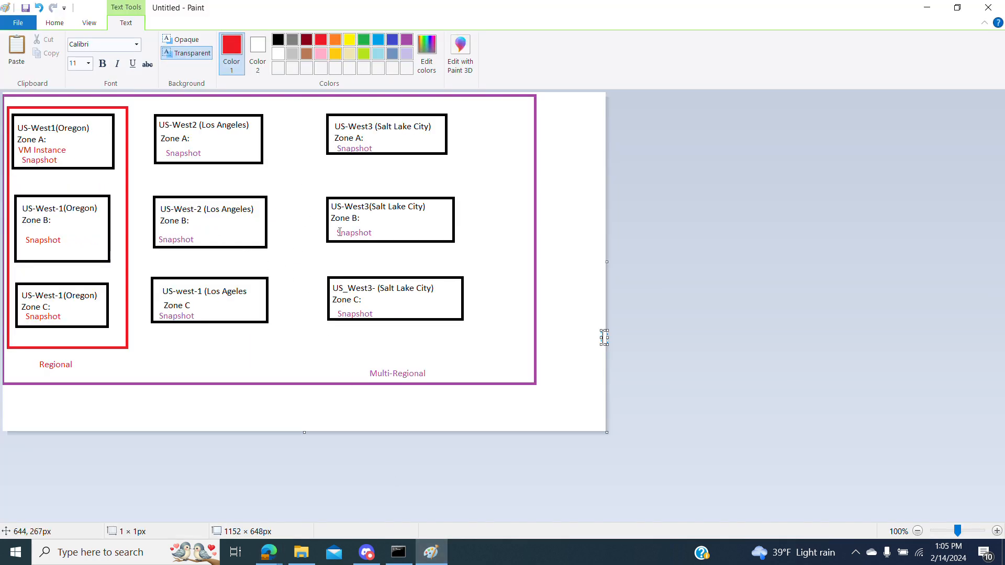
pyautogui.moveTo(277, 545)
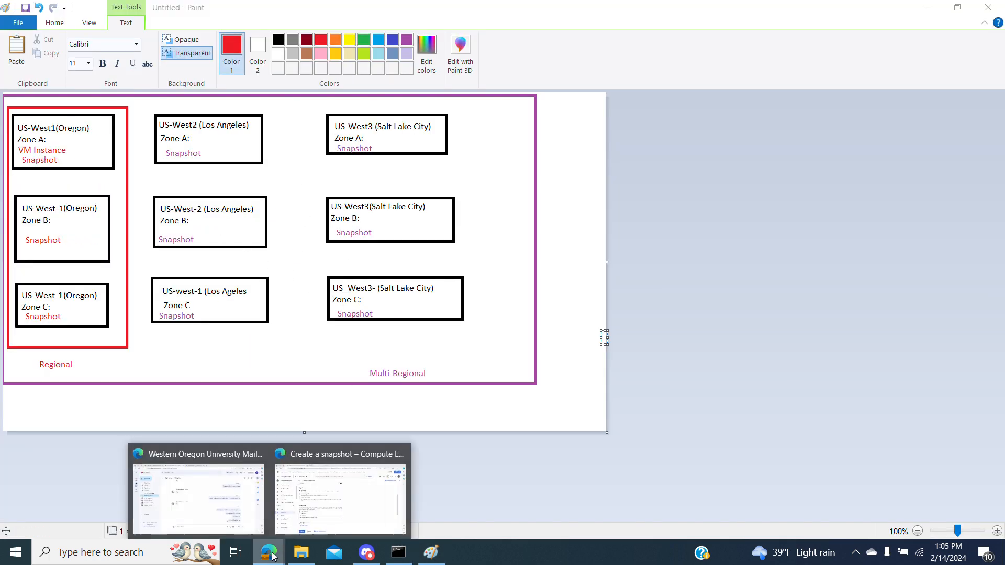
pyautogui.click(303, 519)
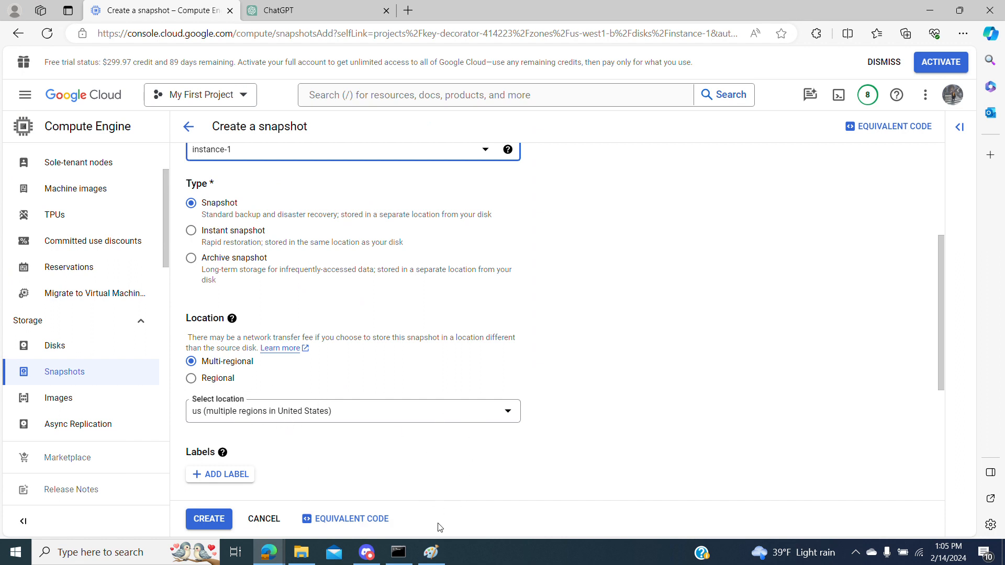
pyautogui.click(439, 555)
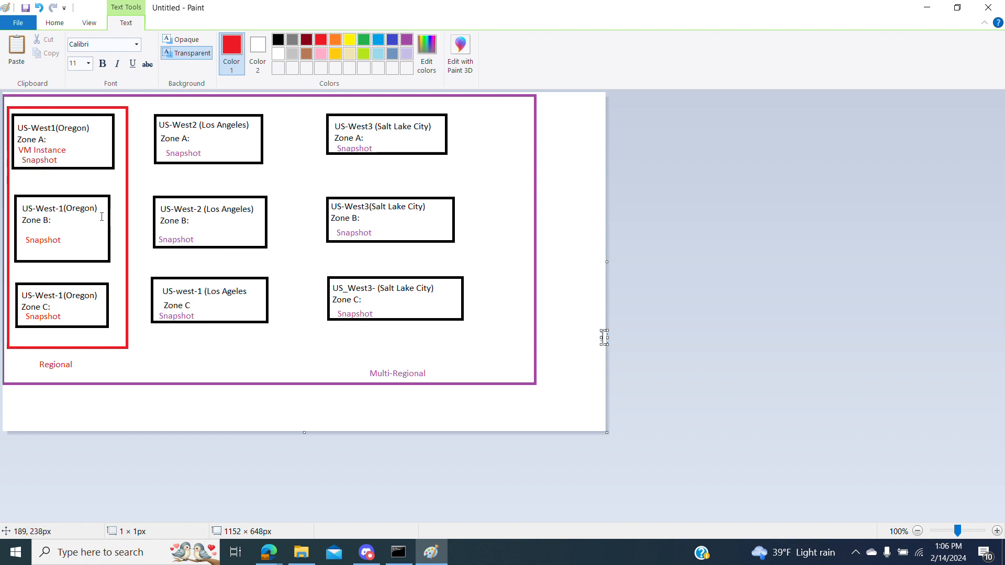
pyautogui.moveTo(268, 552)
pyautogui.click(302, 527)
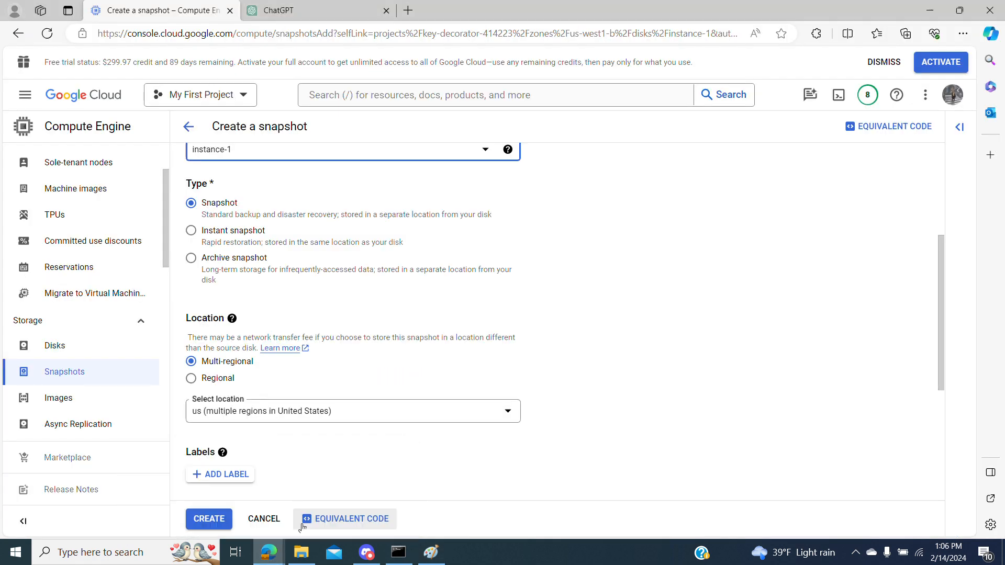
# - Set the snapshot's storage location to Regional in us-west1 (Oregon)
pyautogui.click(205, 380)
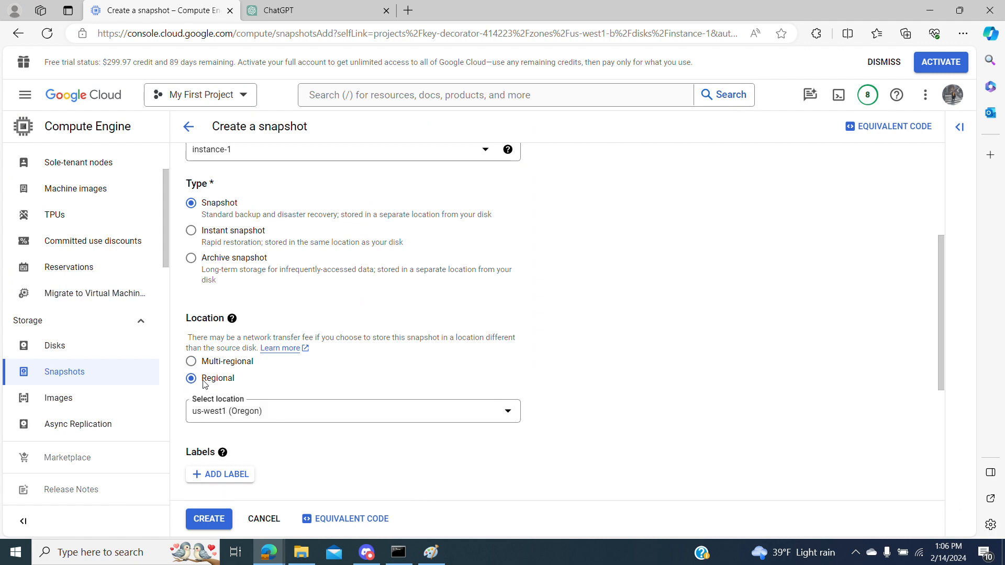
pyautogui.click(222, 412)
pyautogui.click(247, 293)
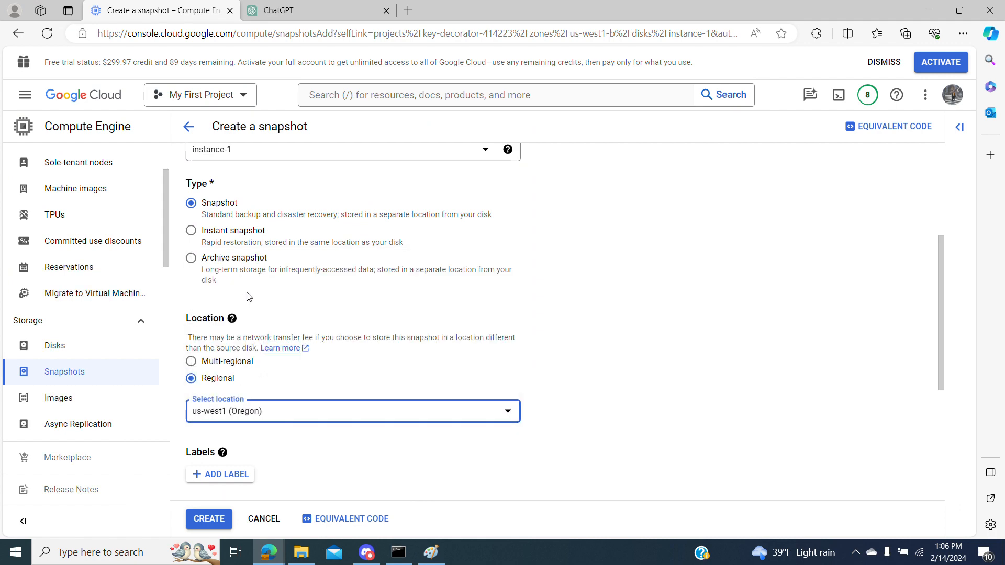
# - Switch to the Paint diagram and cross out the US-West1 Zone A box and the whole Regional group with red brush strokes
pyautogui.hotkey('alt', 'Tab')
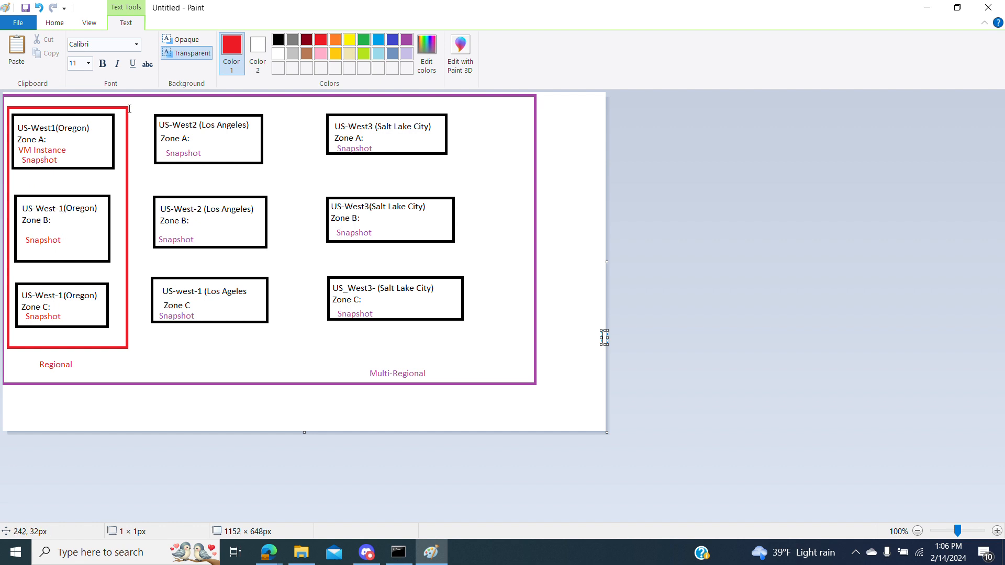
pyautogui.click(55, 23)
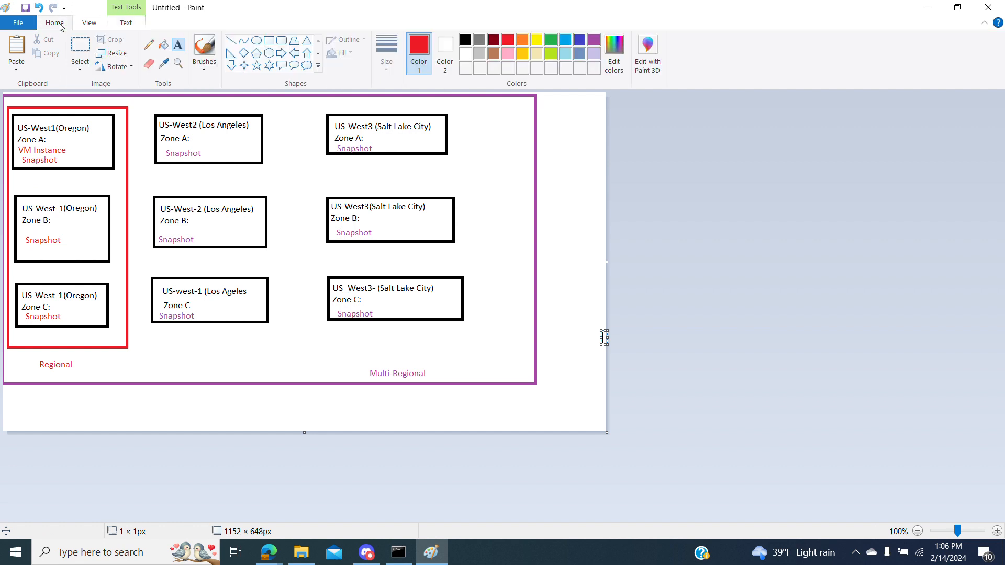
pyautogui.click(203, 47)
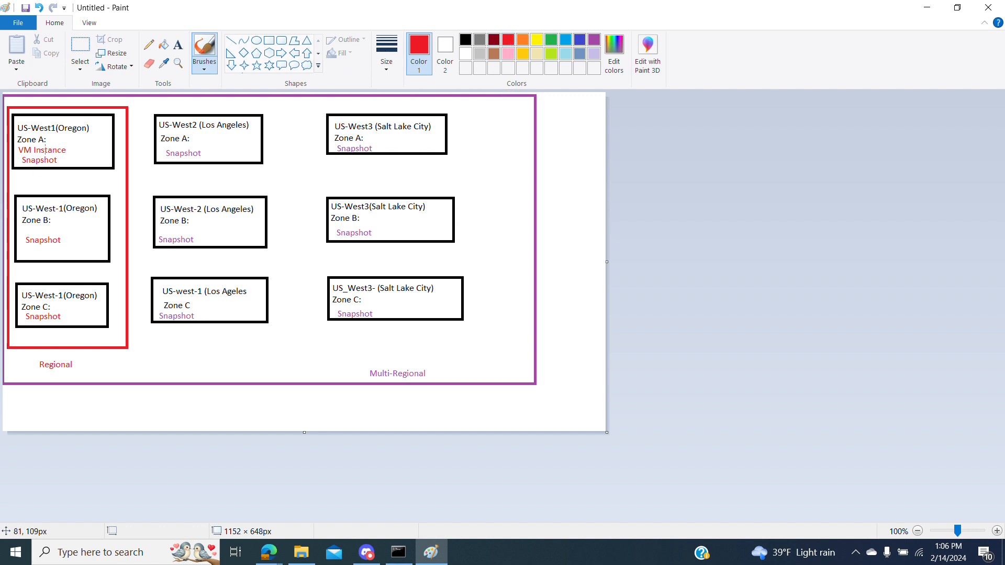
pyautogui.moveTo(24, 158); pyautogui.dragTo(93, 110)
pyautogui.moveTo(33, 120); pyautogui.dragTo(62, 152)
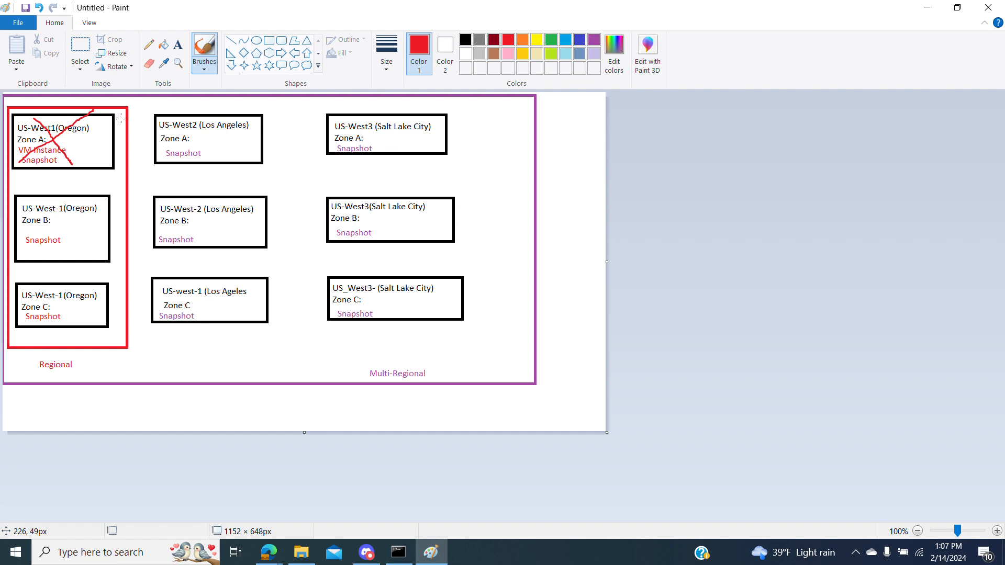
pyautogui.moveTo(123, 113); pyautogui.dragTo(43, 334)
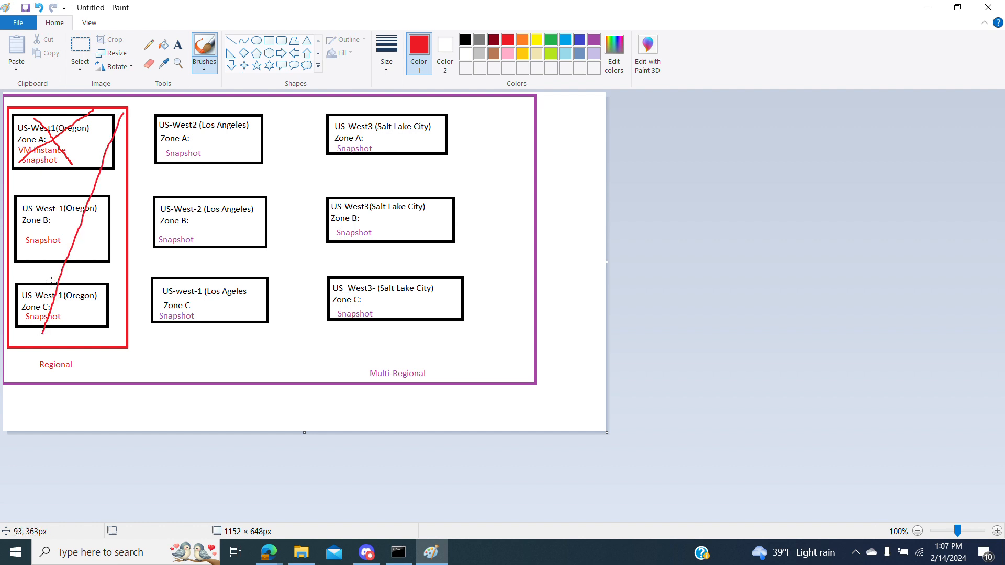
pyautogui.moveTo(49, 184); pyautogui.dragTo(96, 286)
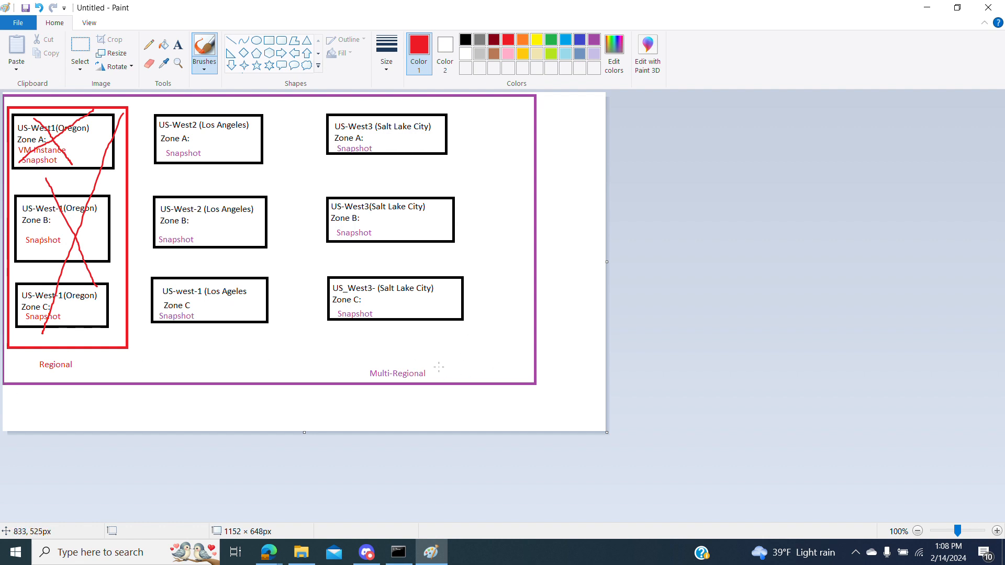
# - Undo all the red cross-out strokes on the diagram
pyautogui.hotkey('ctrl', 'z')
pyautogui.hotkey('ctrl', 'z')
pyautogui.hotkey('ctrl', 'z')
pyautogui.hotkey('ctrl', 'z')
pyautogui.hotkey('ctrl', 'z')
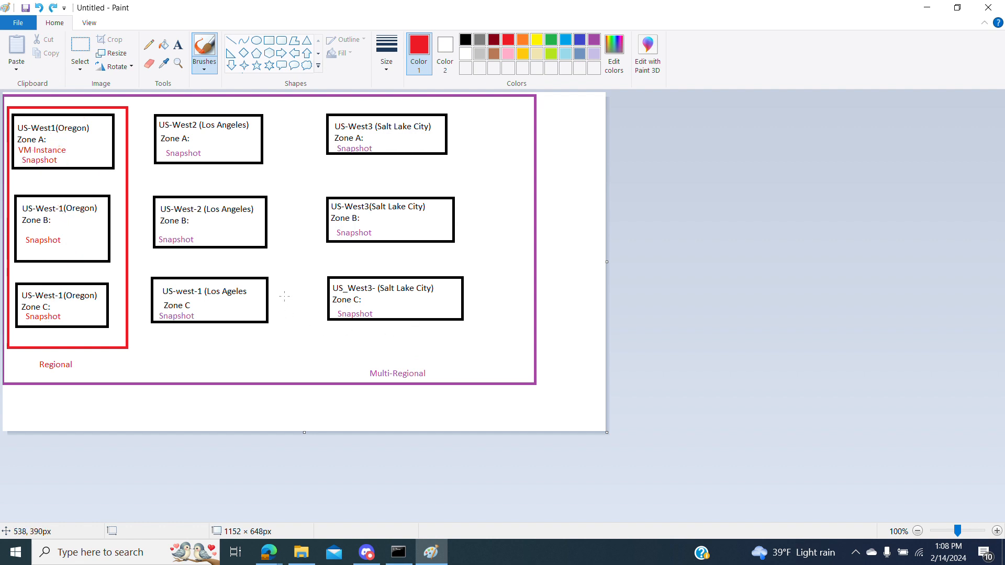
pyautogui.hotkey('ctrl', 'z')
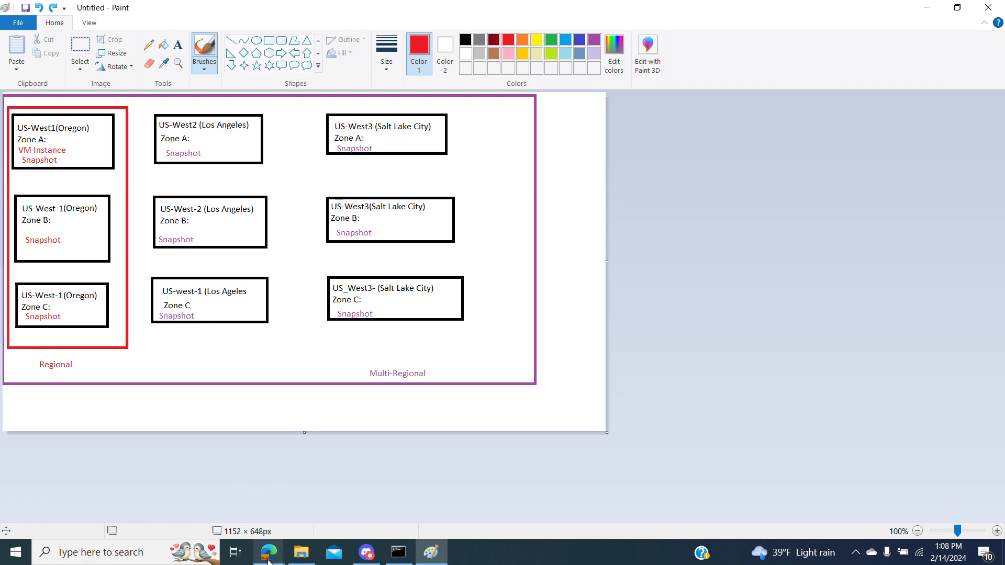
# - Switch back to the browser's snapshot form and try the Multi-regional location us (multiple regions in United States)
pyautogui.moveTo(269, 554)
pyautogui.click(307, 505)
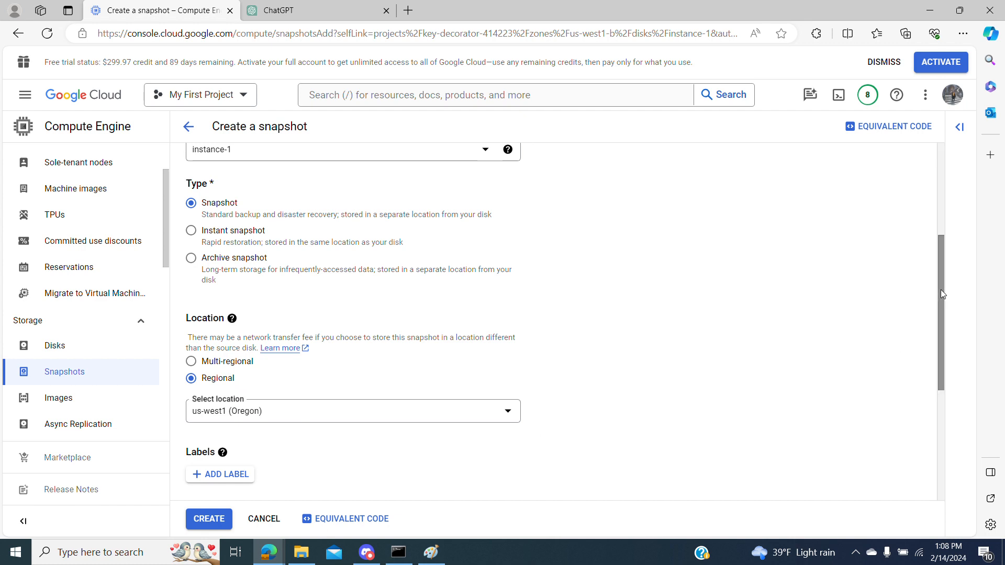
pyautogui.scroll(-1, 941, 289)
pyautogui.scroll(-1, 947, 299)
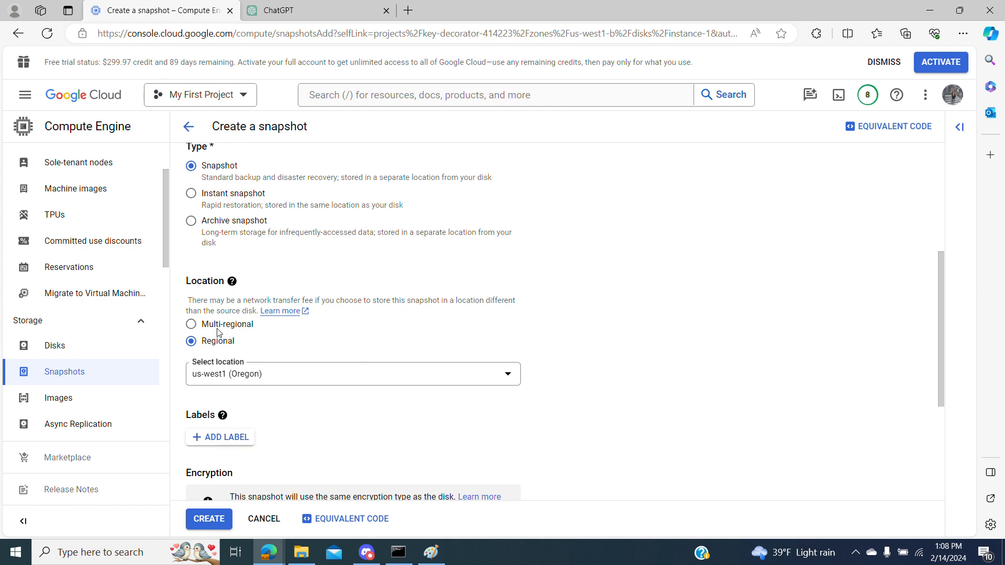
pyautogui.click(192, 325)
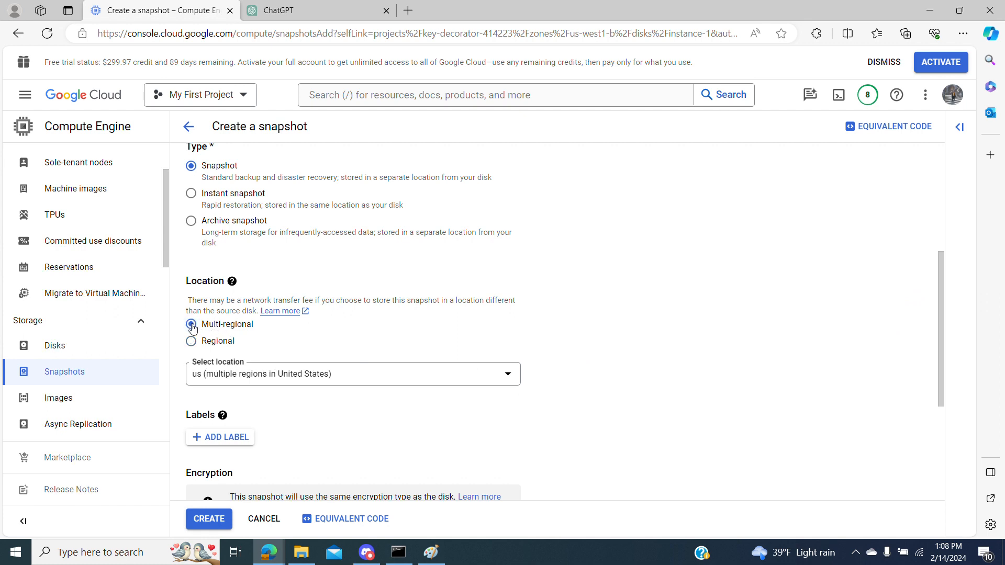
pyautogui.click(248, 375)
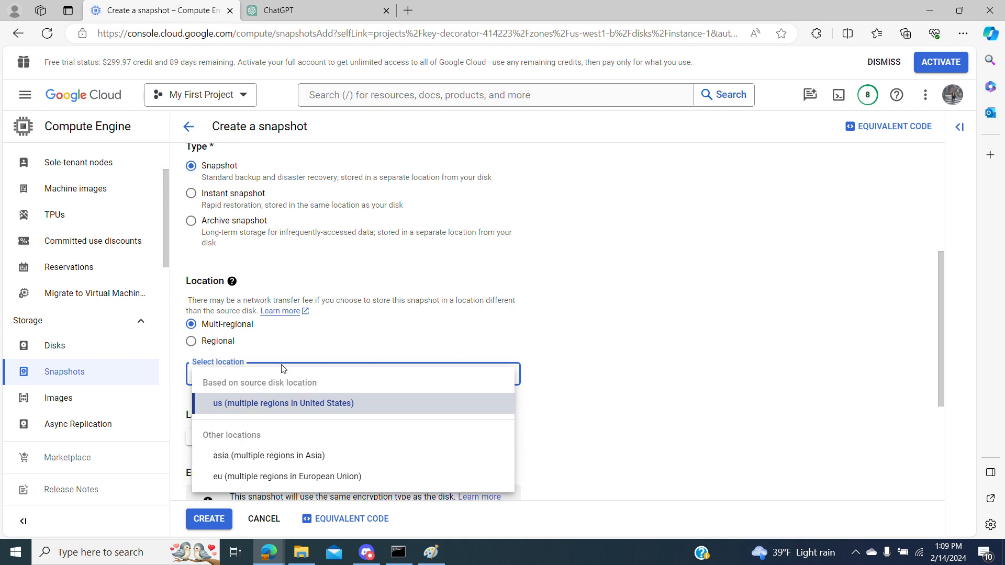
pyautogui.click(291, 405)
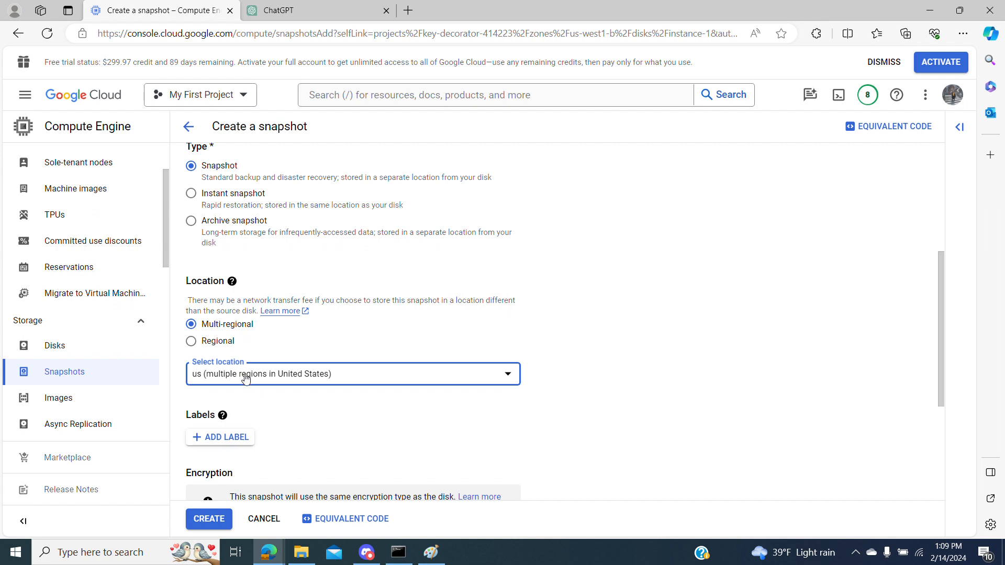
# - Set the storage location to Regional in us-west1 (Oregon) and create the snapshot
pyautogui.click(192, 342)
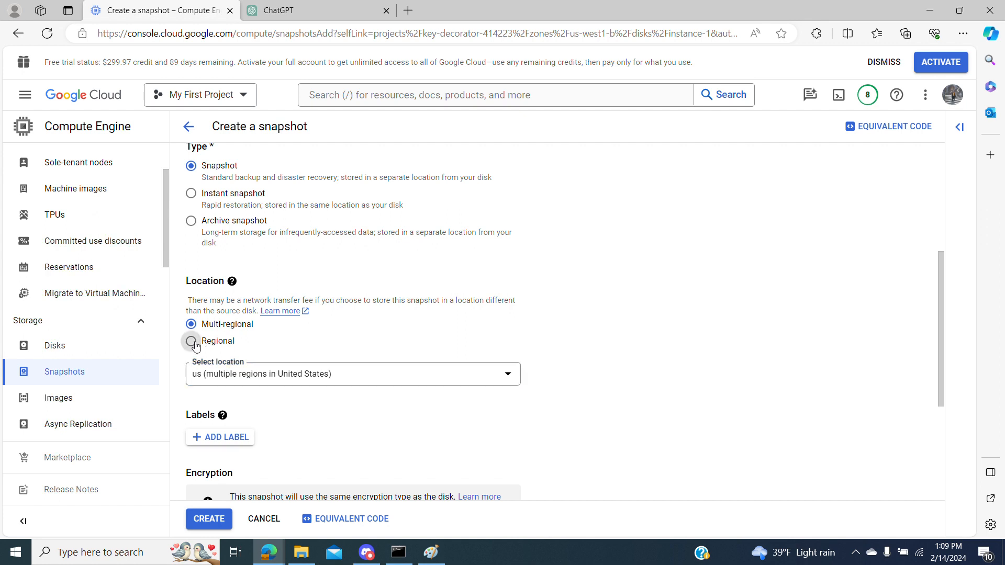
pyautogui.click(217, 378)
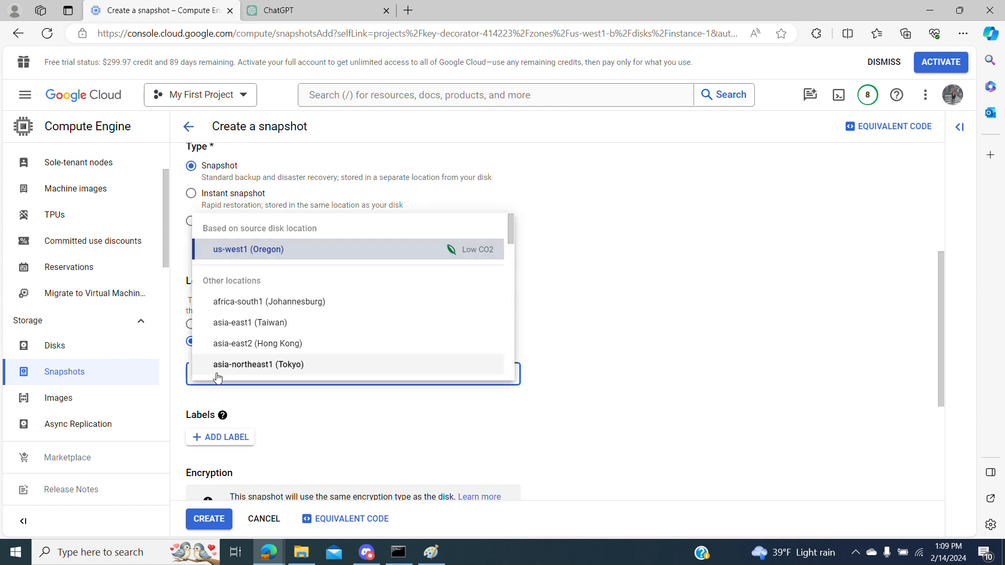
pyautogui.click(233, 251)
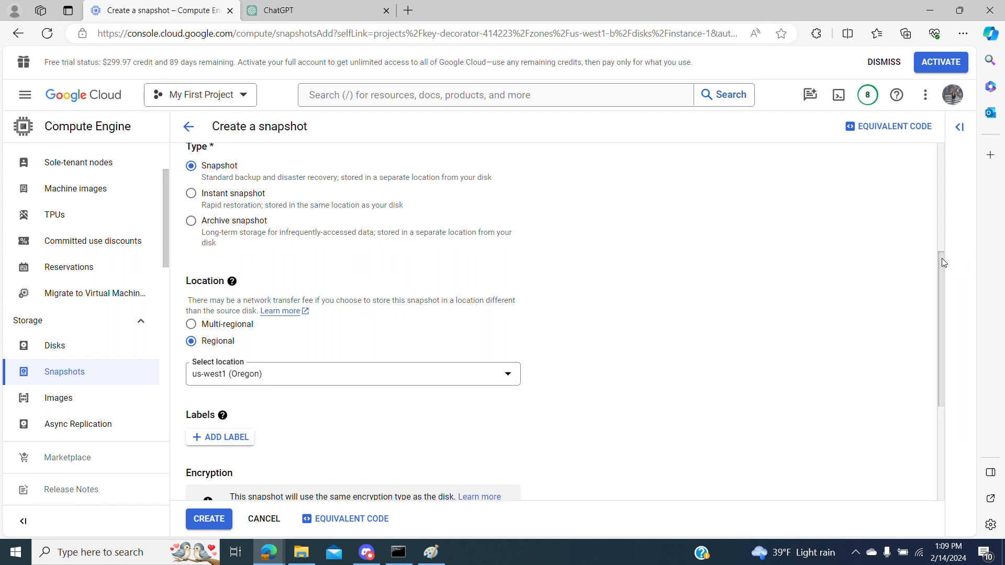
pyautogui.moveTo(941, 259); pyautogui.dragTo(958, 361)
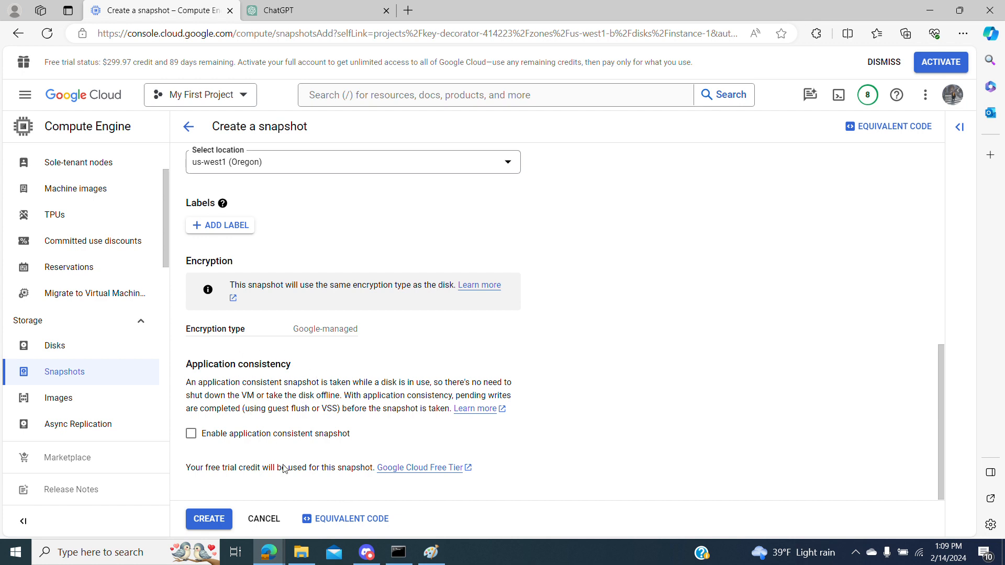
pyautogui.click(209, 519)
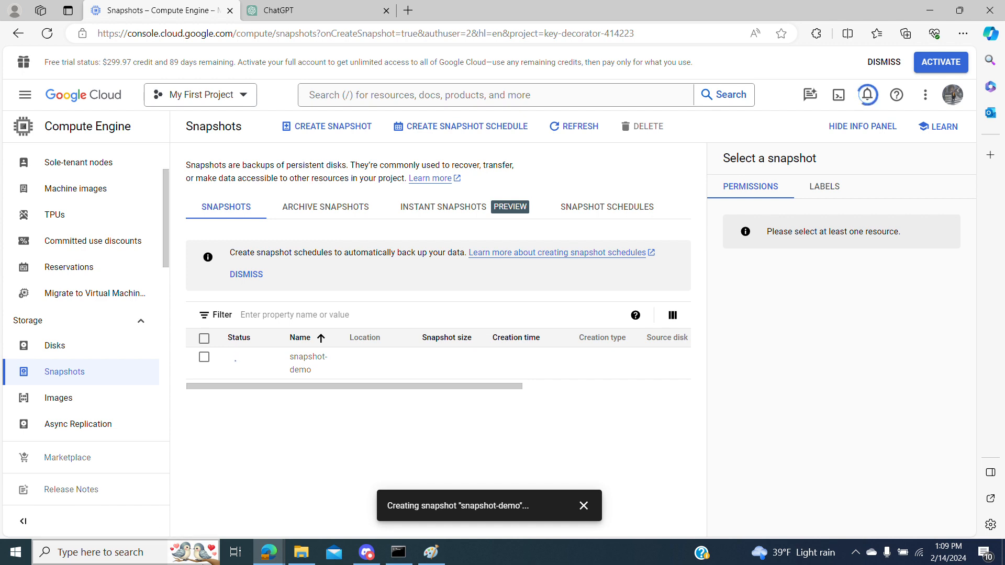
# - Switch to Command Prompt and try to list the snapshots with "gcloud compute snapshot list"
pyautogui.click(399, 555)
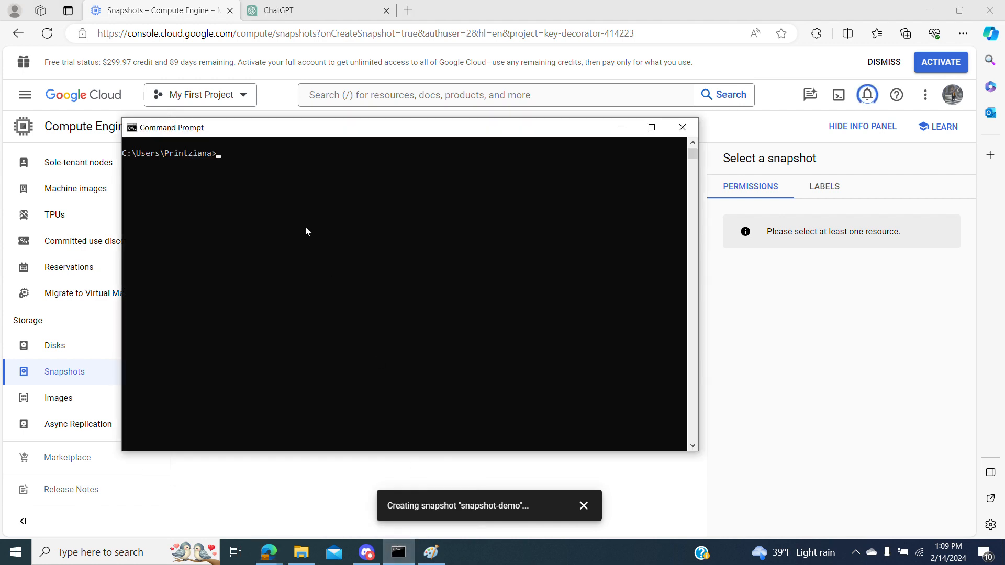
pyautogui.write('gcloud compute snapshot')
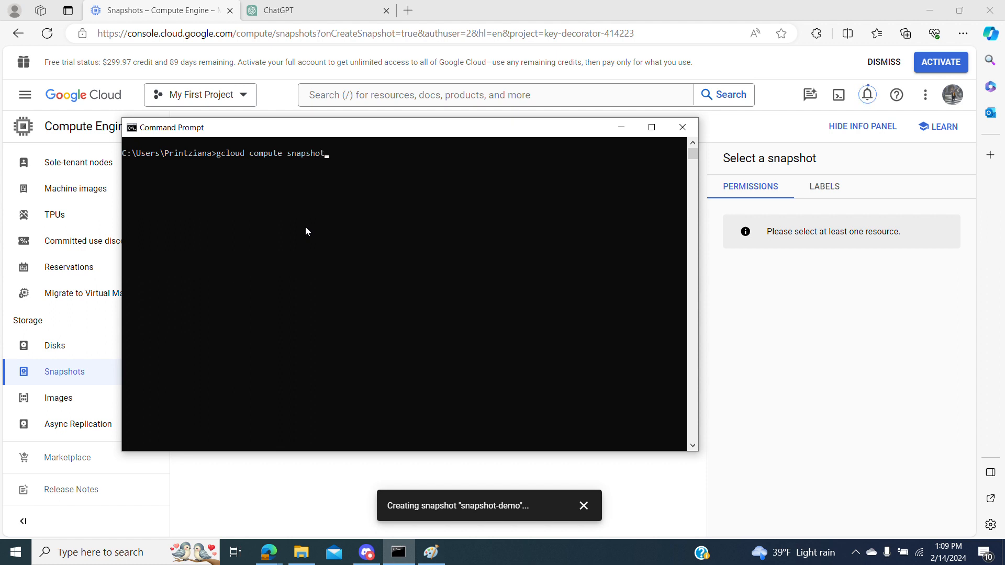
pyautogui.write(' list')
pyautogui.press('Return')
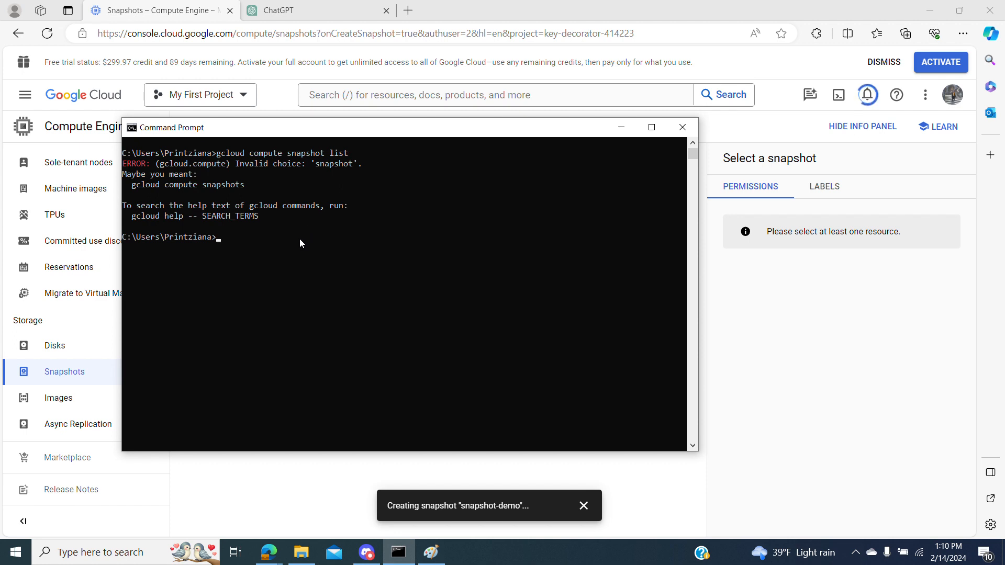
# - List the snapshots with "gcloud compute snapshots list", highlight us-west1 in the source disk path, and minimize the Command Prompt
pyautogui.press('Up')
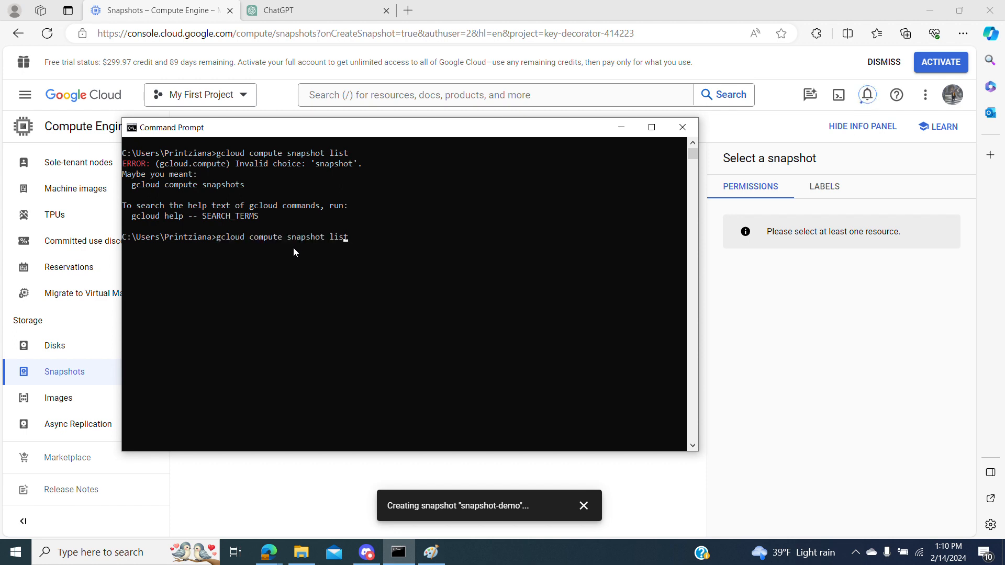
pyautogui.write('s')
pyautogui.press('Return')
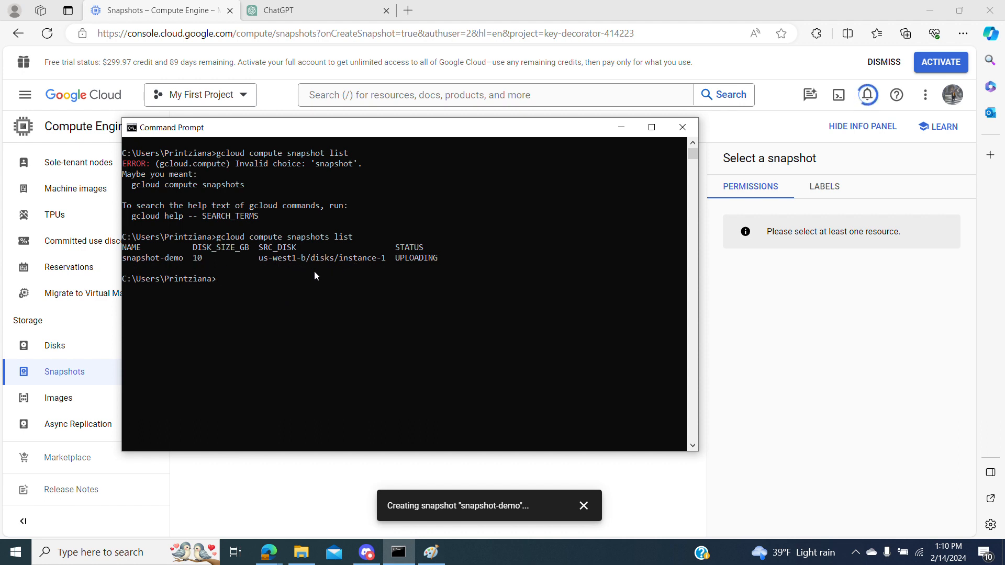
pyautogui.moveTo(259, 262); pyautogui.dragTo(296, 258)
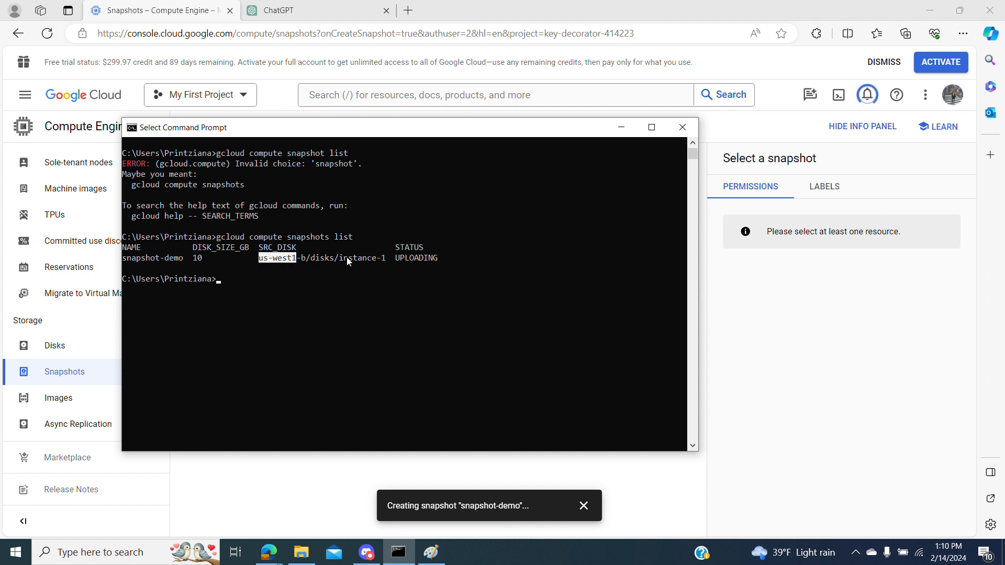
pyautogui.click(622, 128)
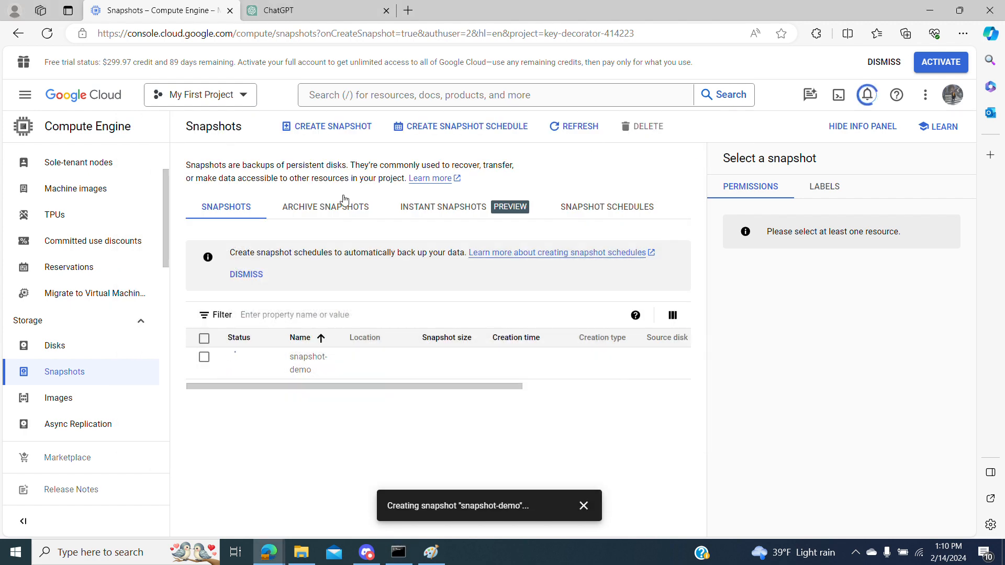
# - Reload the Snapshots page and review snapshot-demo's list columns and details page, ending back on the list
pyautogui.click(47, 34)
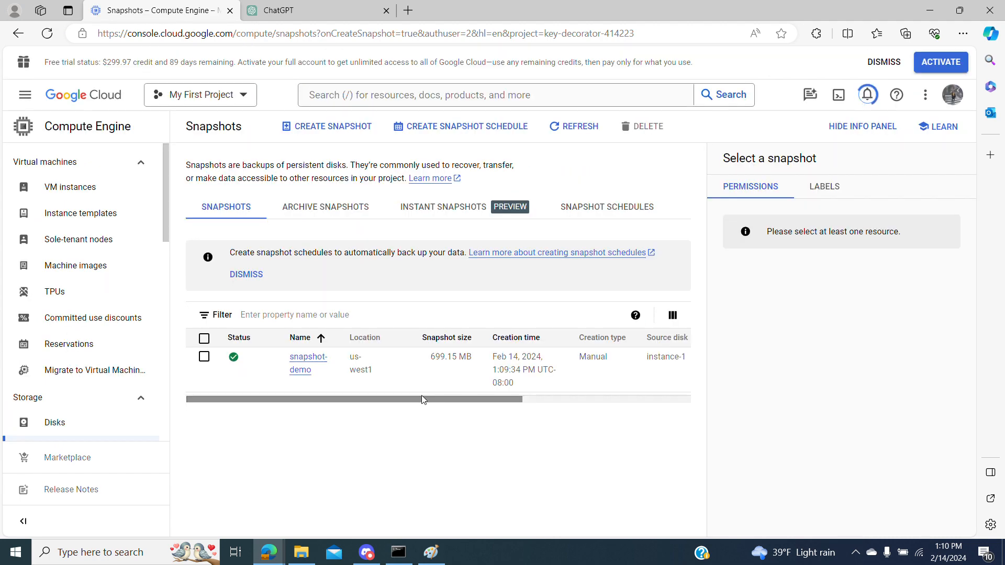
pyautogui.moveTo(422, 398); pyautogui.dragTo(370, 410)
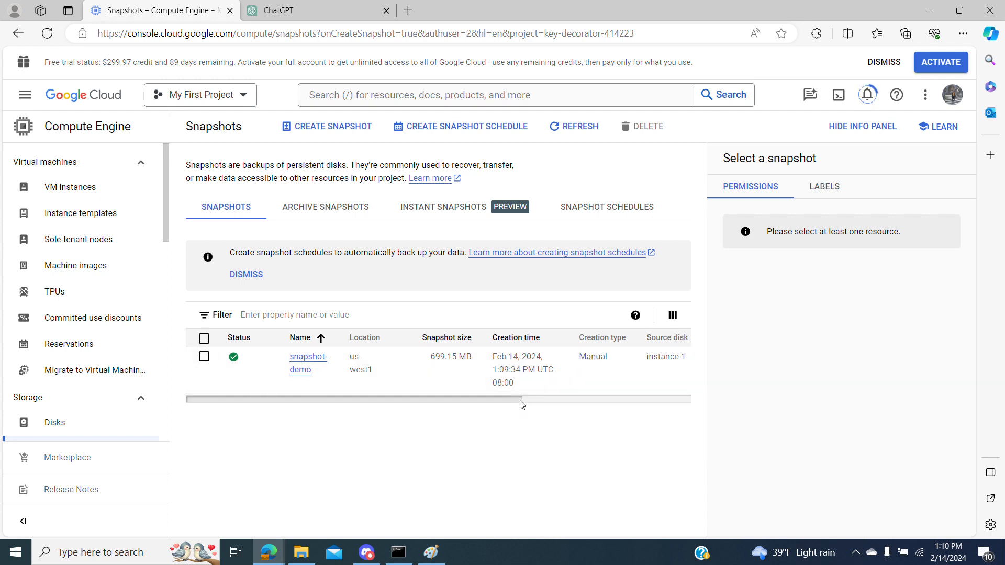
pyautogui.moveTo(522, 405); pyautogui.dragTo(585, 386)
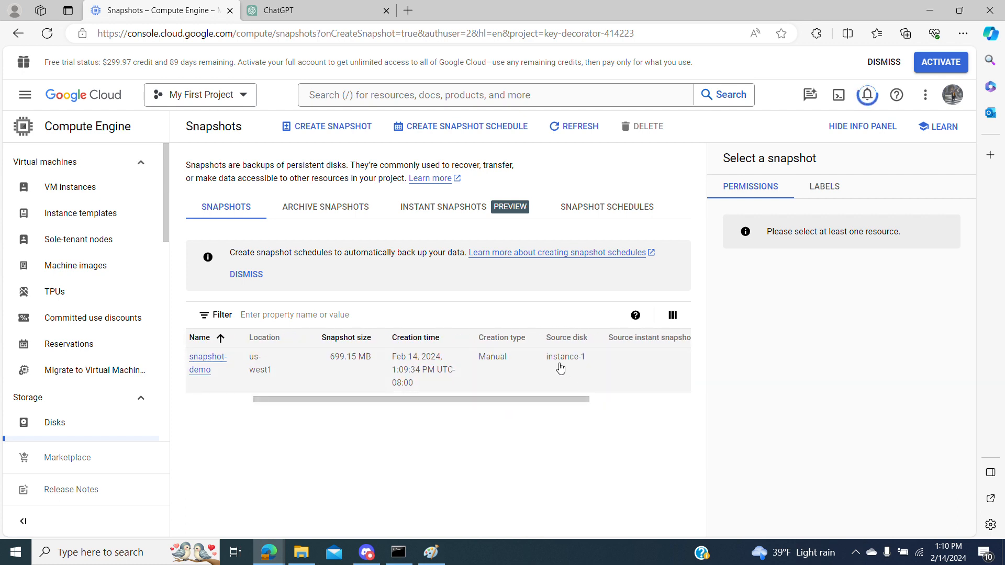
pyautogui.moveTo(547, 363); pyautogui.dragTo(581, 361)
pyautogui.moveTo(570, 400); pyautogui.dragTo(413, 426)
pyautogui.click(304, 371)
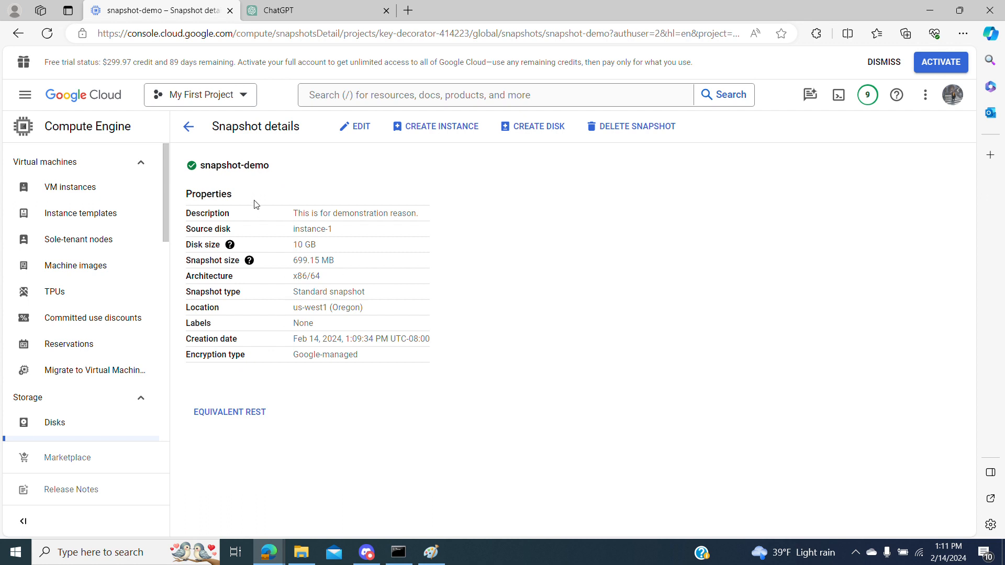
pyautogui.click(190, 130)
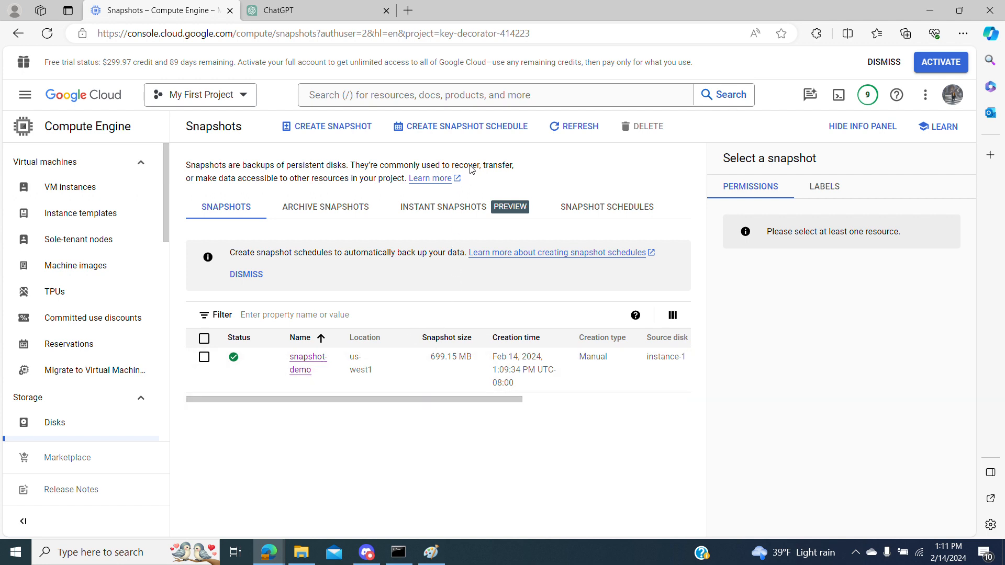
# - Start a new snapshot schedule and name it schedule-demo-4
pyautogui.click(488, 137)
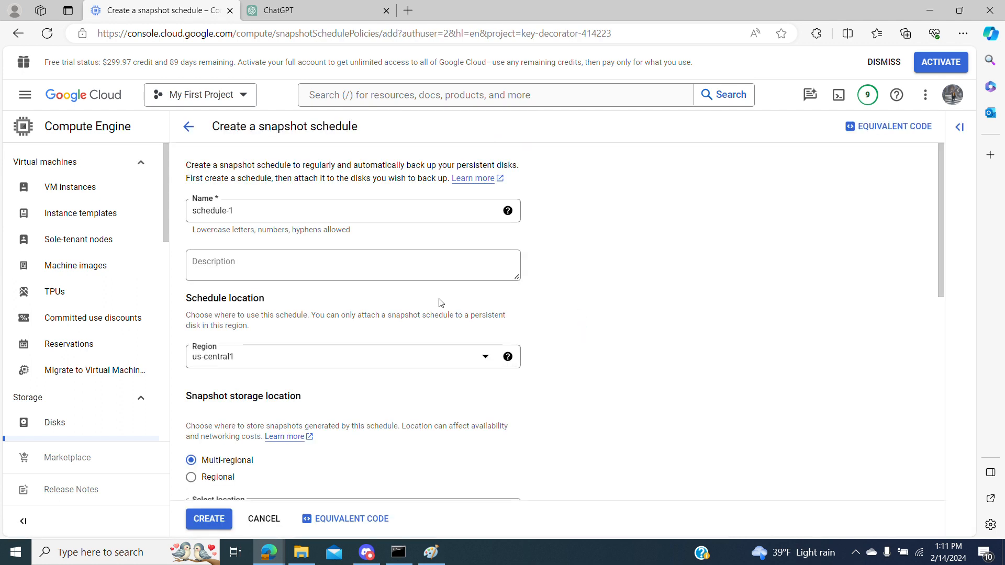
pyautogui.click(249, 214)
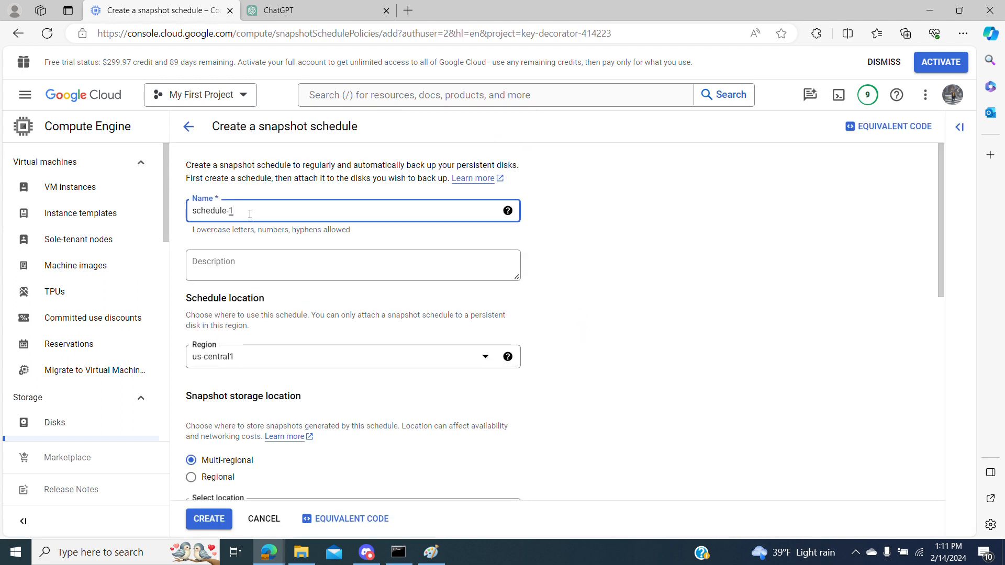
pyautogui.press('BackSpace')
pyautogui.write('demo')
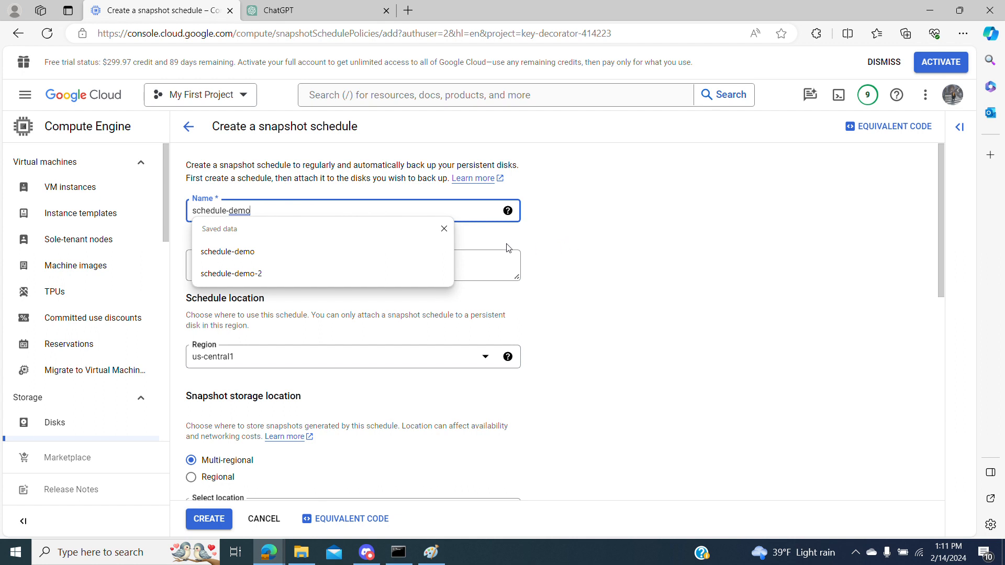
pyautogui.write('-4')
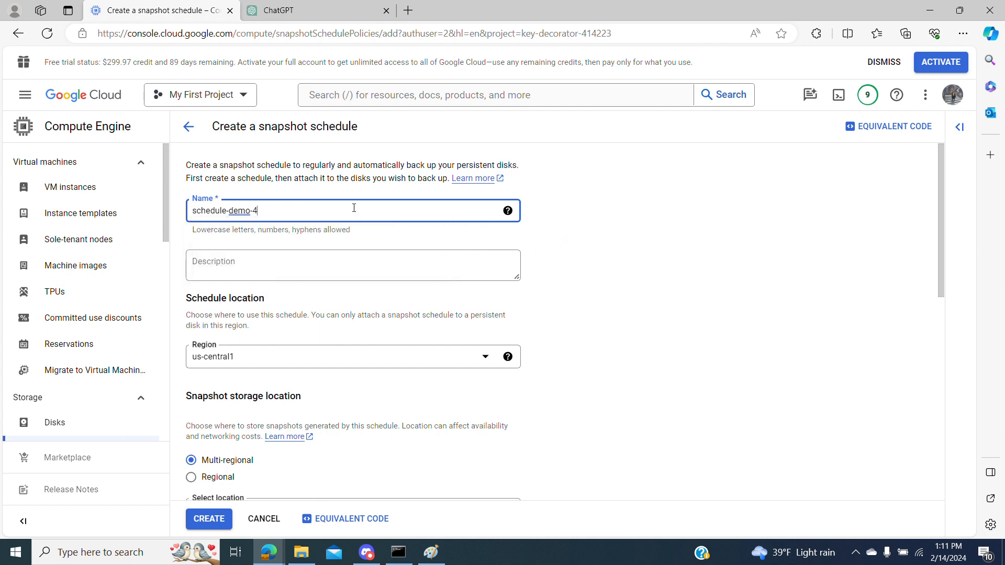
pyautogui.click(738, 276)
# - Enter the schedule description "This is a demostration case"
pyautogui.click(393, 275)
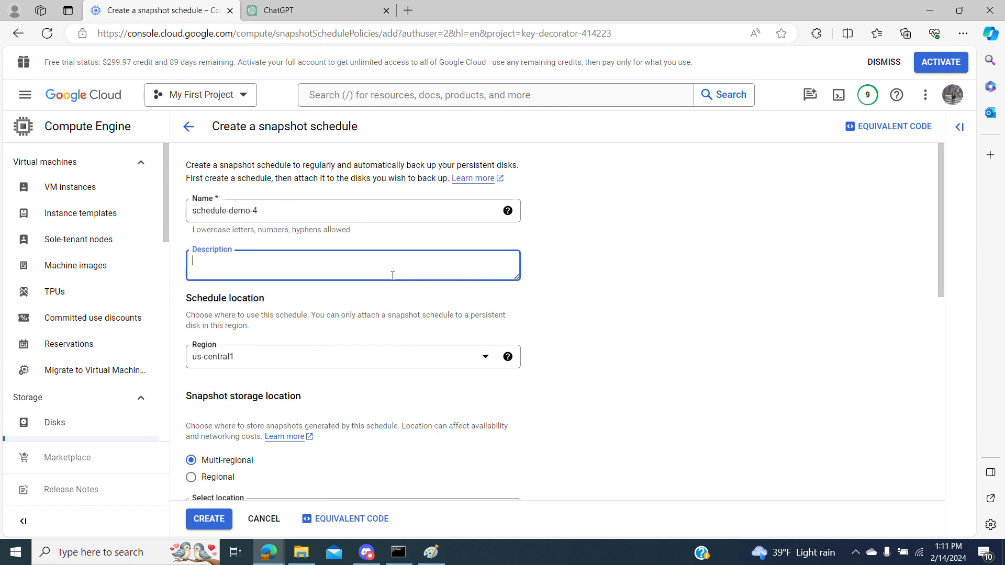
pyautogui.write('This is')
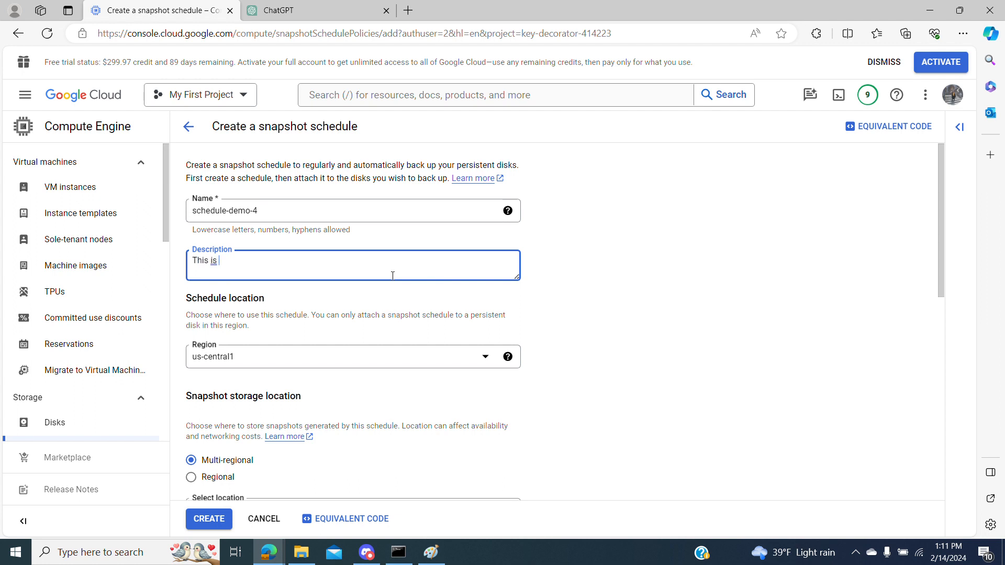
pyautogui.write(' a demostration case')
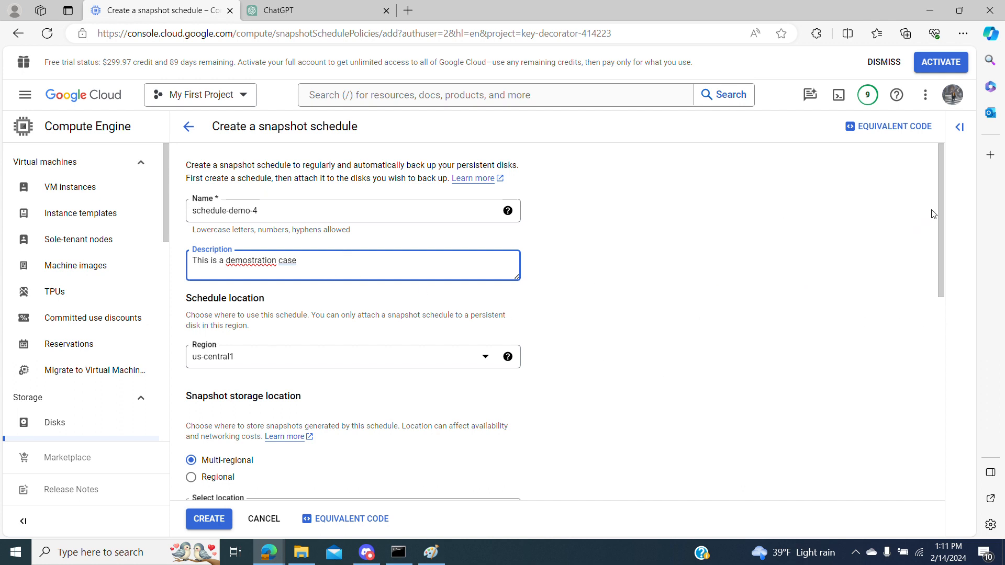
# - Set the schedule location's region to us-west1
pyautogui.scroll(-2, 946, 225)
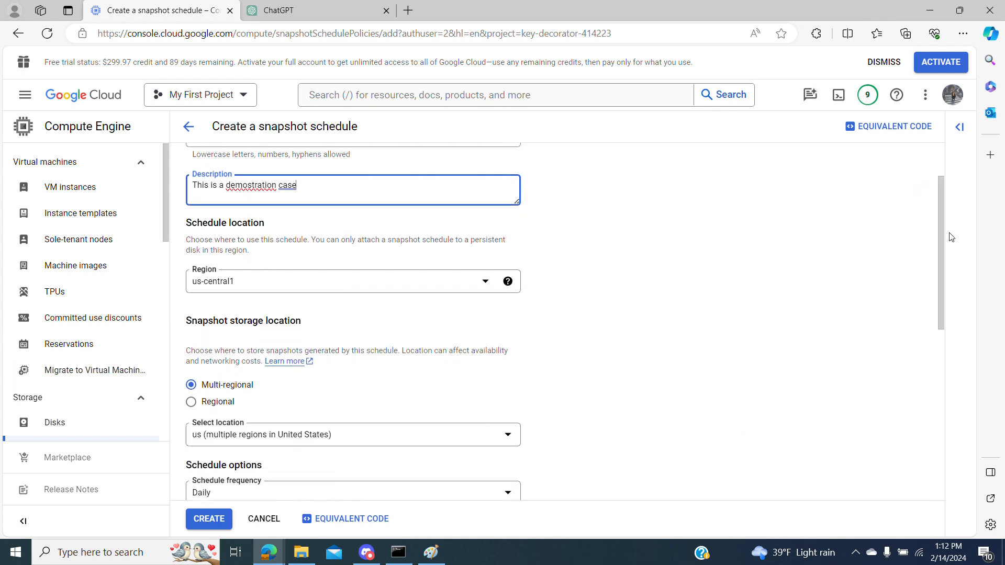
pyautogui.click(252, 284)
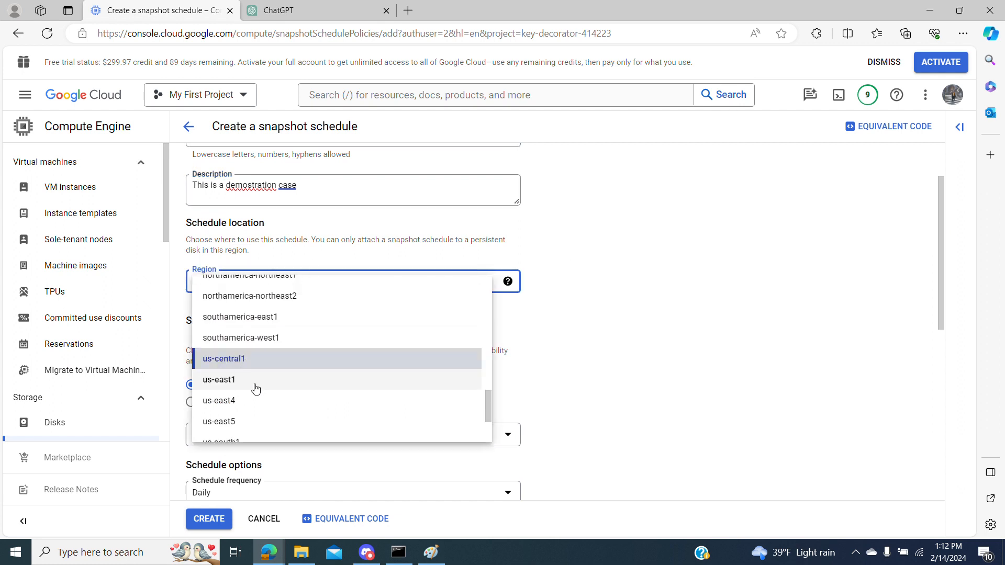
pyautogui.moveTo(488, 395); pyautogui.dragTo(489, 410)
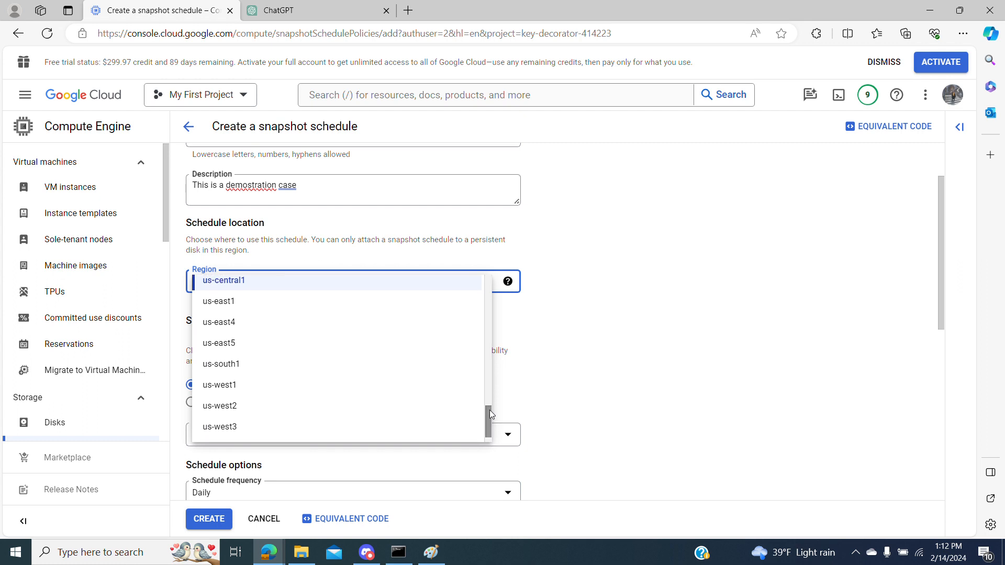
pyautogui.click(298, 386)
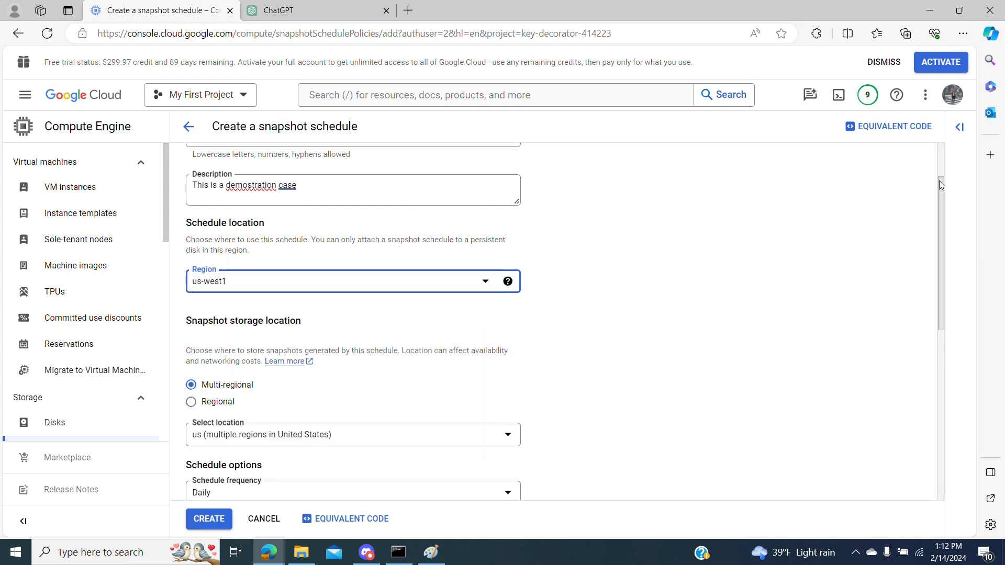
# - Consult the Regional versus Multi-Regional diagram in Paint, return to the schedule form, and set the snapshot storage location to Regional
pyautogui.moveTo(939, 184); pyautogui.dragTo(943, 203)
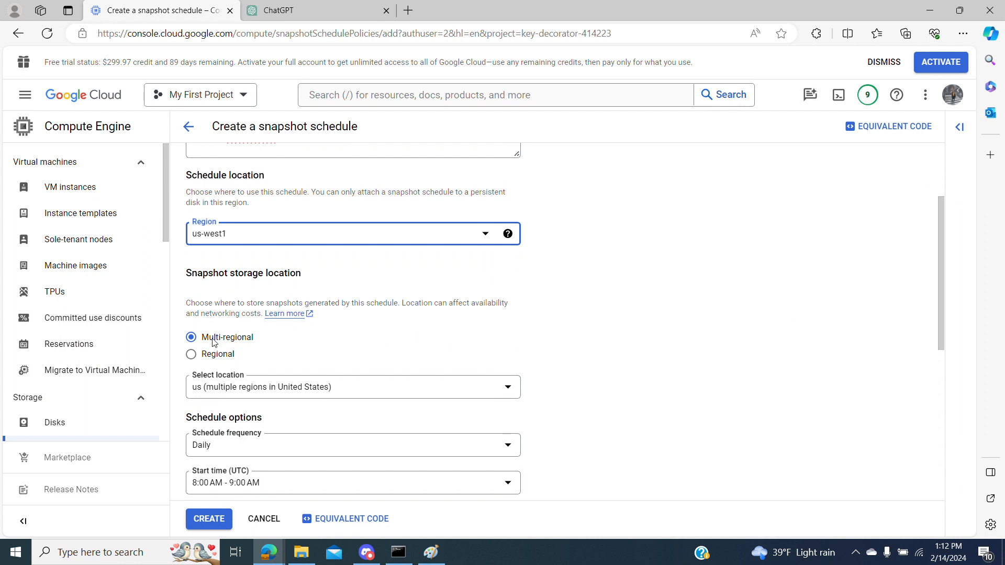
pyautogui.click(433, 554)
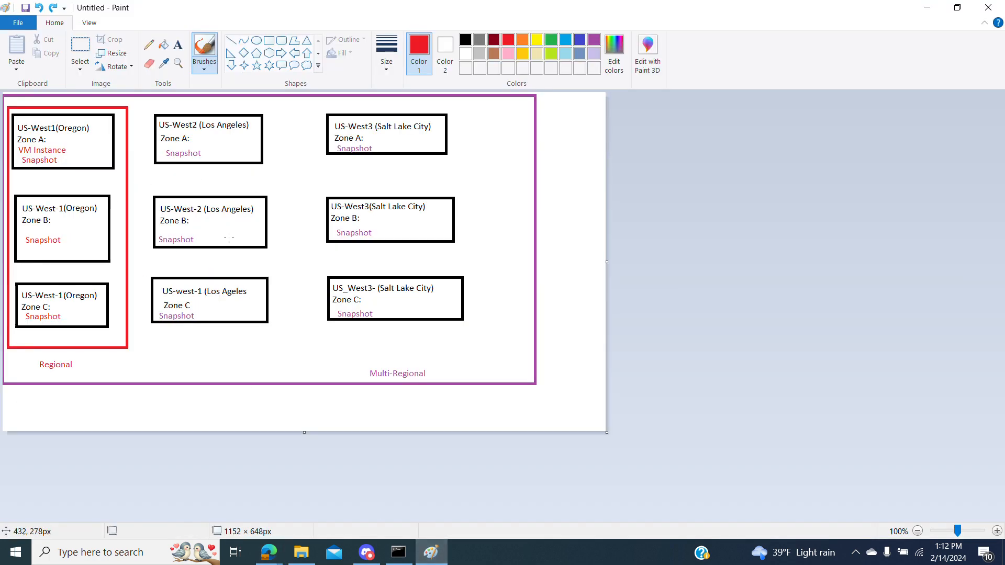
pyautogui.click(927, 7)
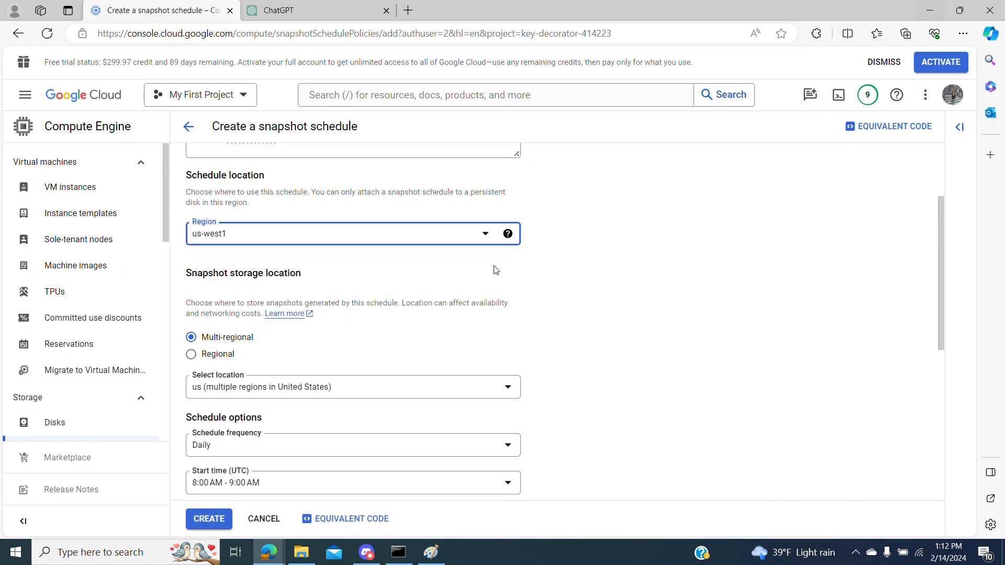
pyautogui.click(191, 355)
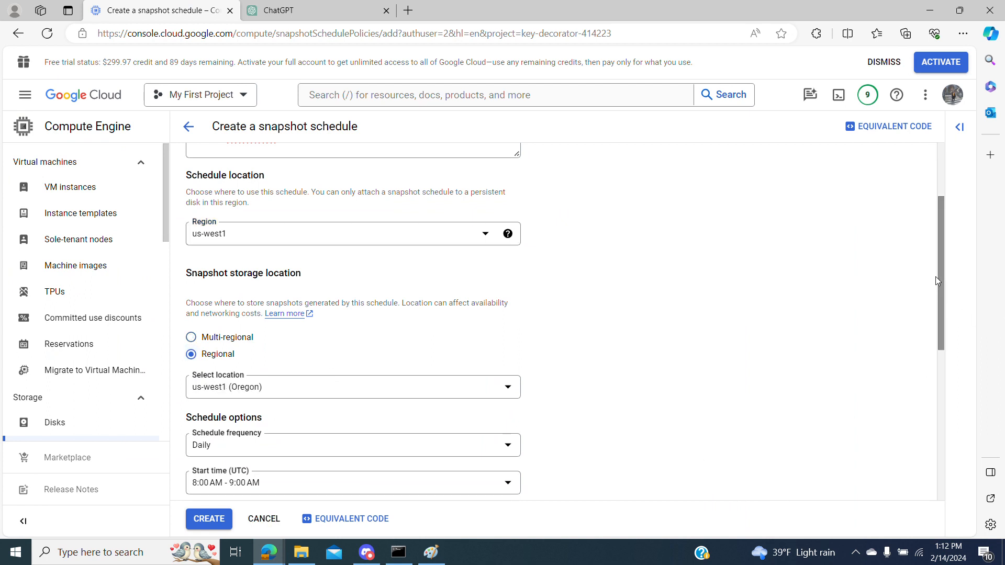
# - Try the Weekly schedule frequency with an additional day and time, and set the frequency back to Daily
pyautogui.moveTo(941, 240); pyautogui.dragTo(970, 307)
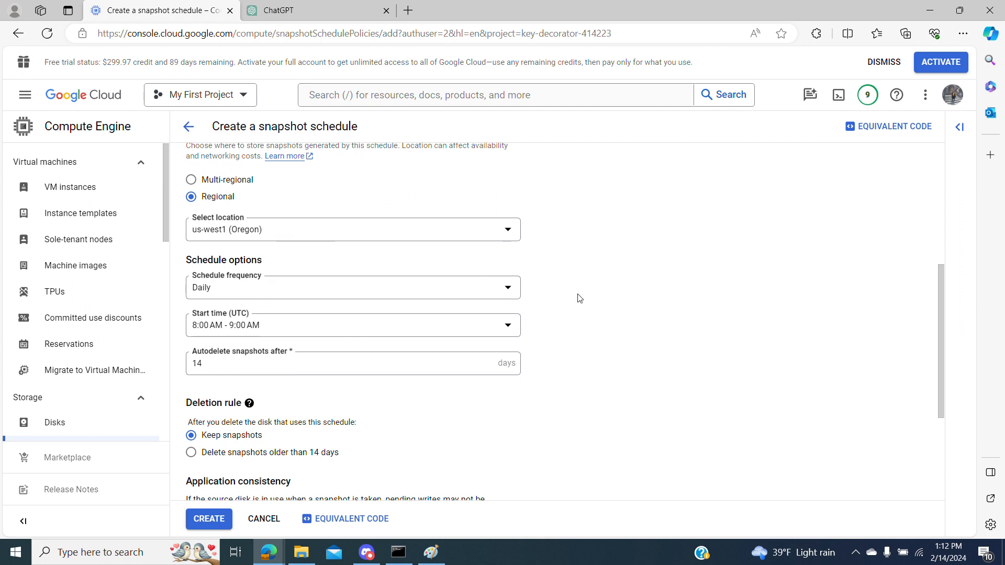
pyautogui.click(298, 298)
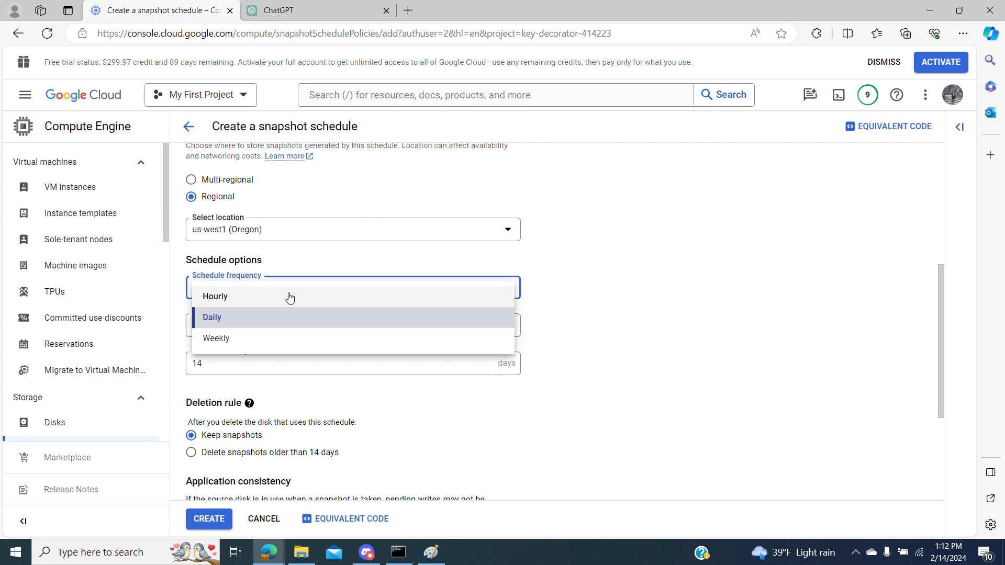
pyautogui.click(254, 346)
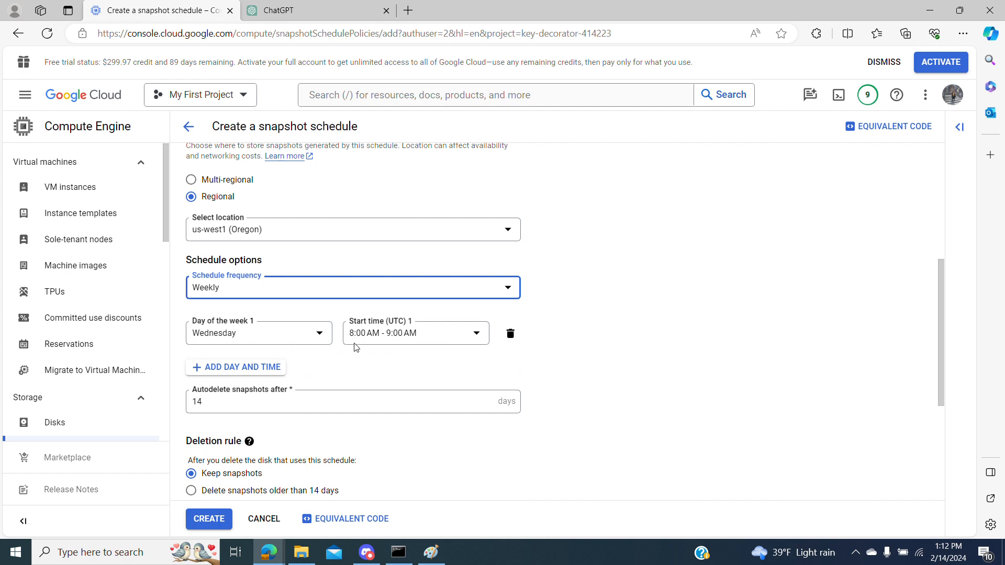
pyautogui.click(269, 370)
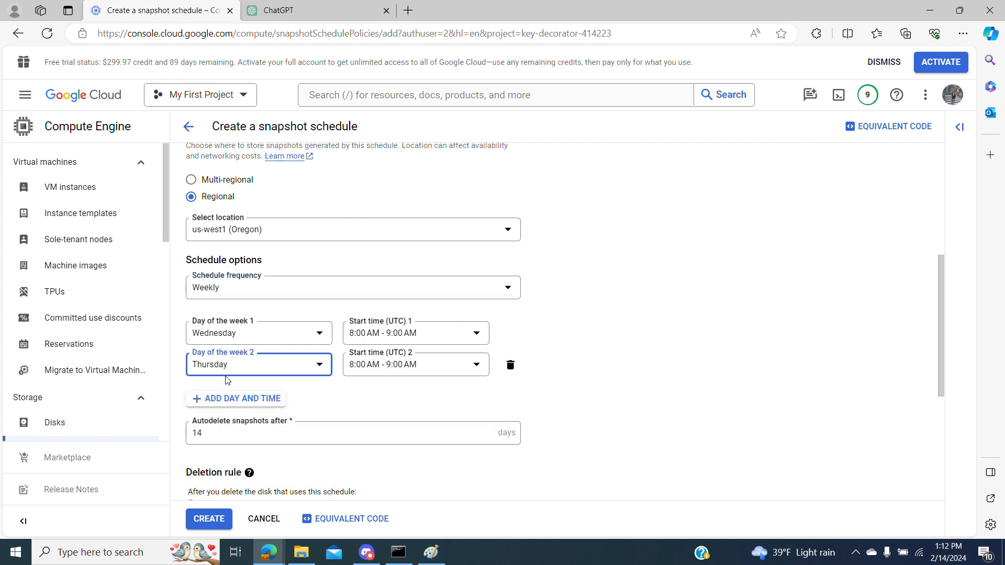
pyautogui.click(256, 296)
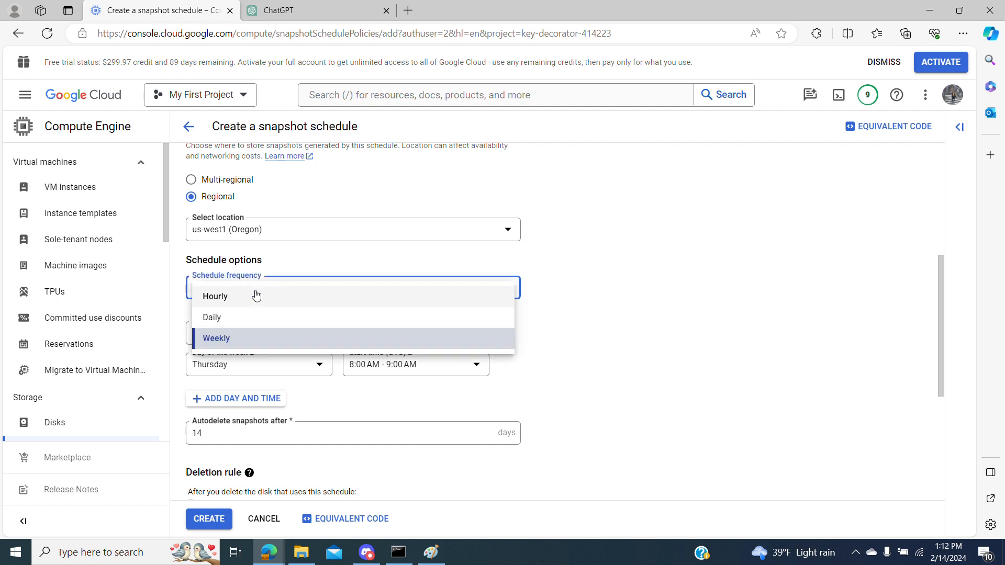
pyautogui.click(234, 325)
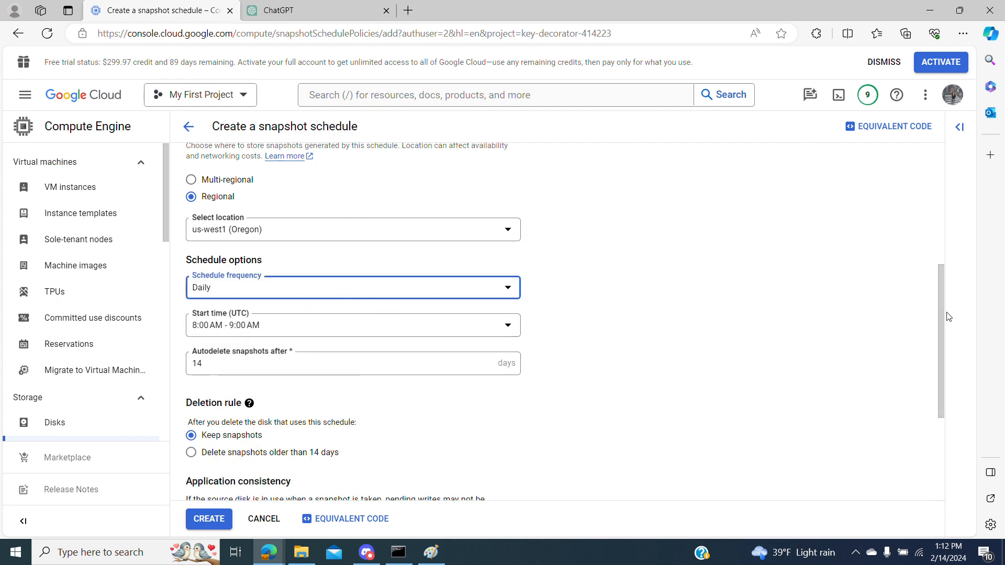
# - Set the daily schedule's start time (UTC) to 2:00 AM - 3:00 AM
pyautogui.scroll(-1, 942, 317)
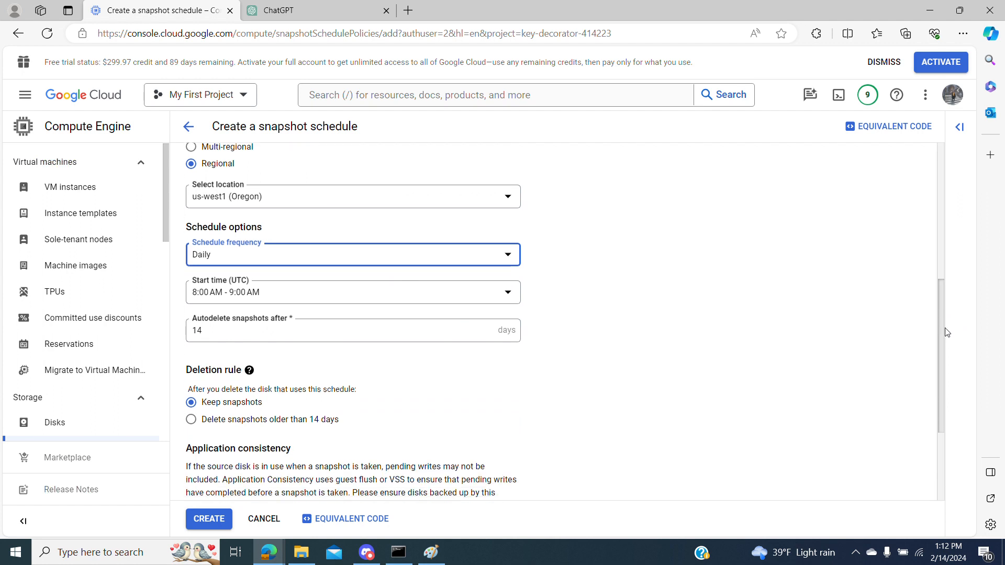
pyautogui.click(267, 292)
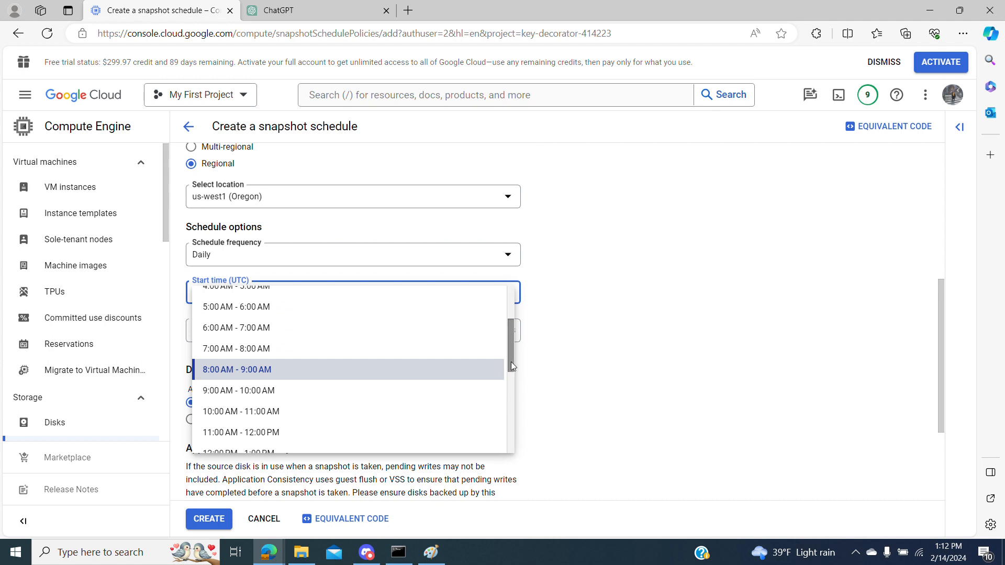
pyautogui.moveTo(509, 363); pyautogui.dragTo(506, 322)
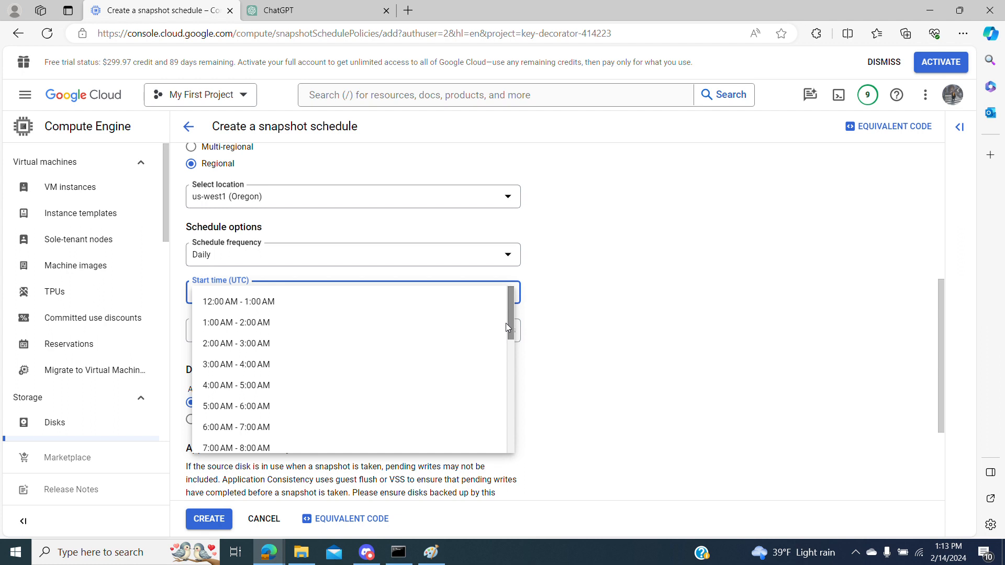
pyautogui.click(357, 347)
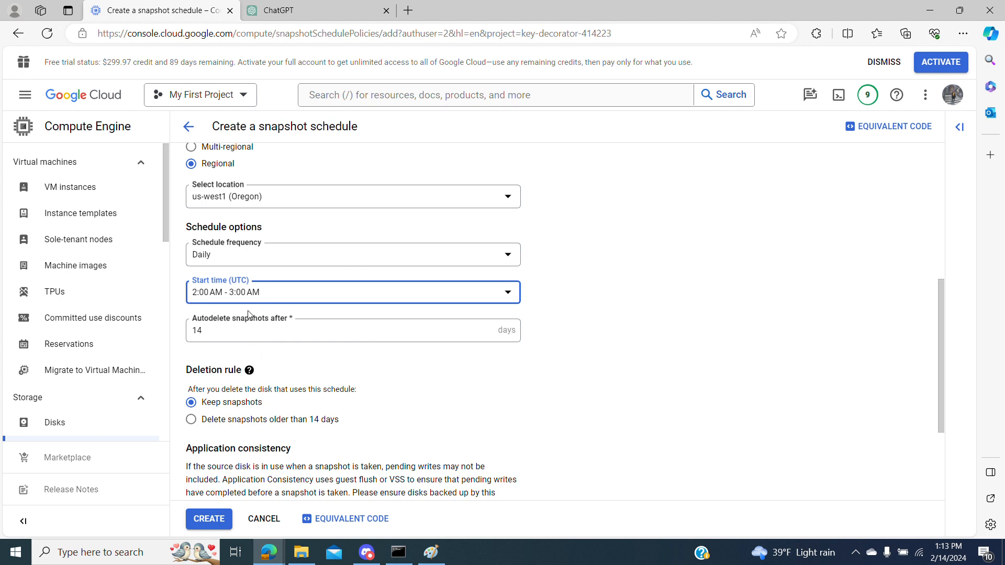
# - Review the autodelete period, deletion rule, application consistency and snapshot label settings, highlighting the deletion rule text
pyautogui.click(229, 341)
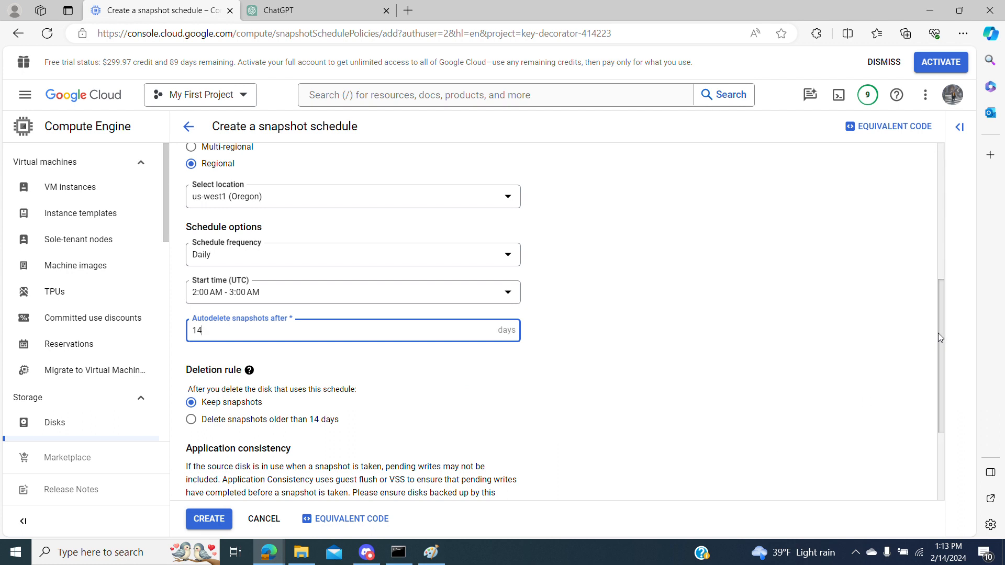
pyautogui.moveTo(938, 333); pyautogui.dragTo(950, 360)
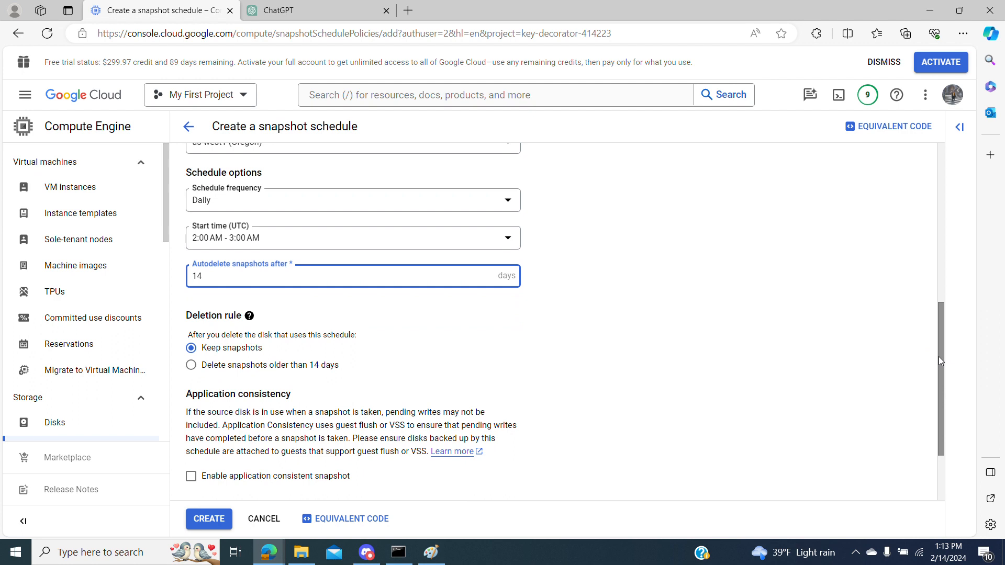
pyautogui.moveTo(941, 361); pyautogui.dragTo(943, 376)
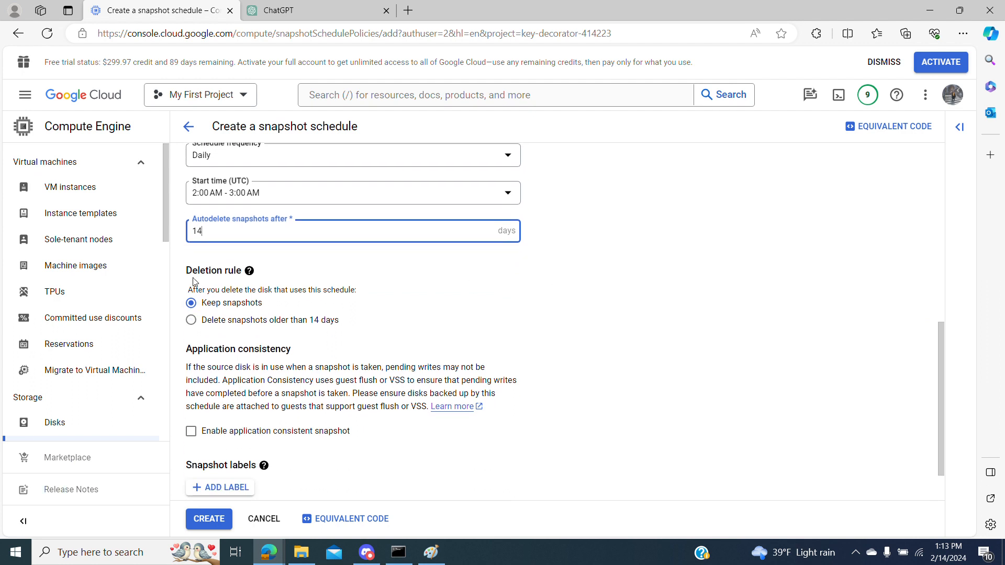
pyautogui.moveTo(186, 271); pyautogui.dragTo(236, 272)
pyautogui.click(422, 301)
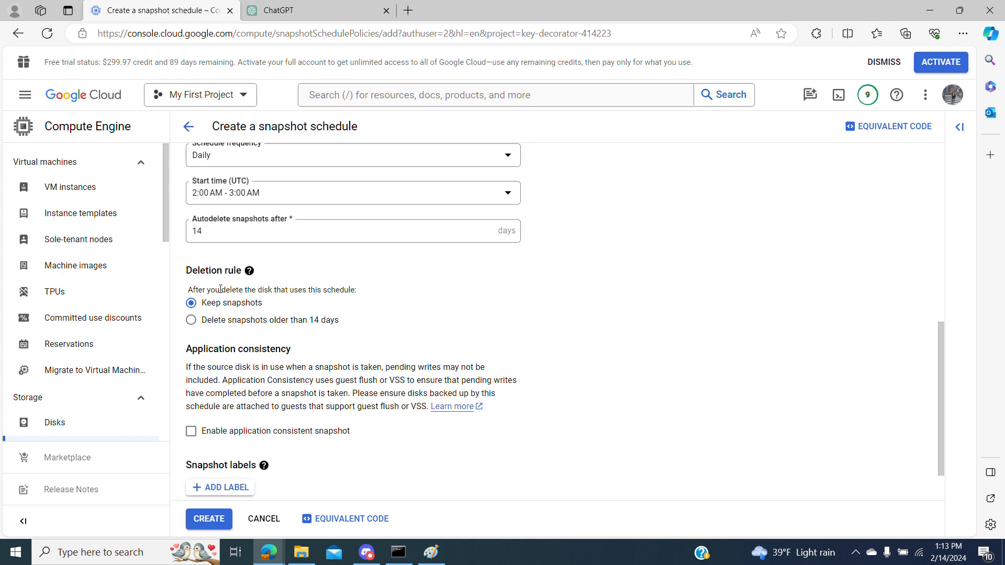
pyautogui.moveTo(216, 291); pyautogui.dragTo(272, 291)
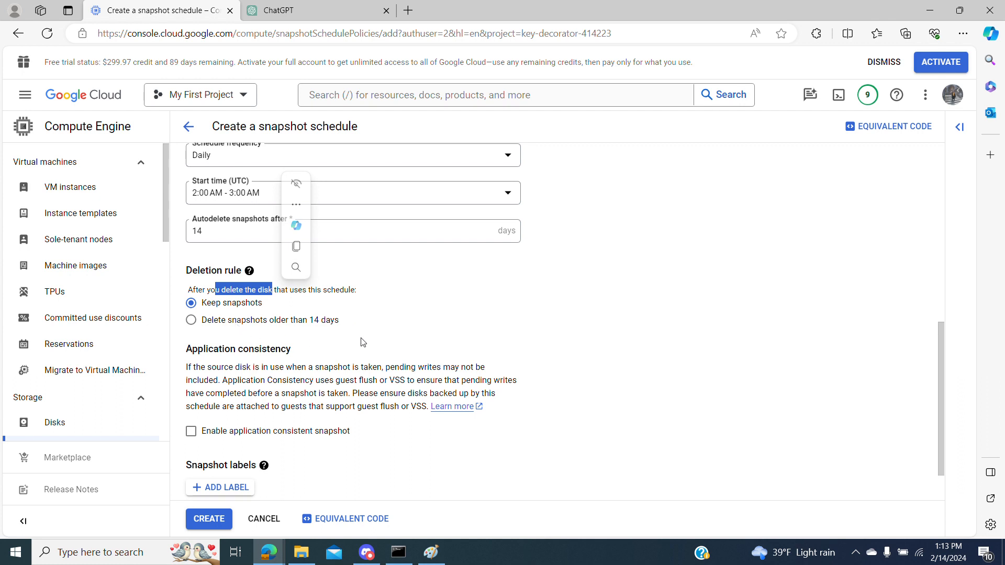
pyautogui.click(374, 328)
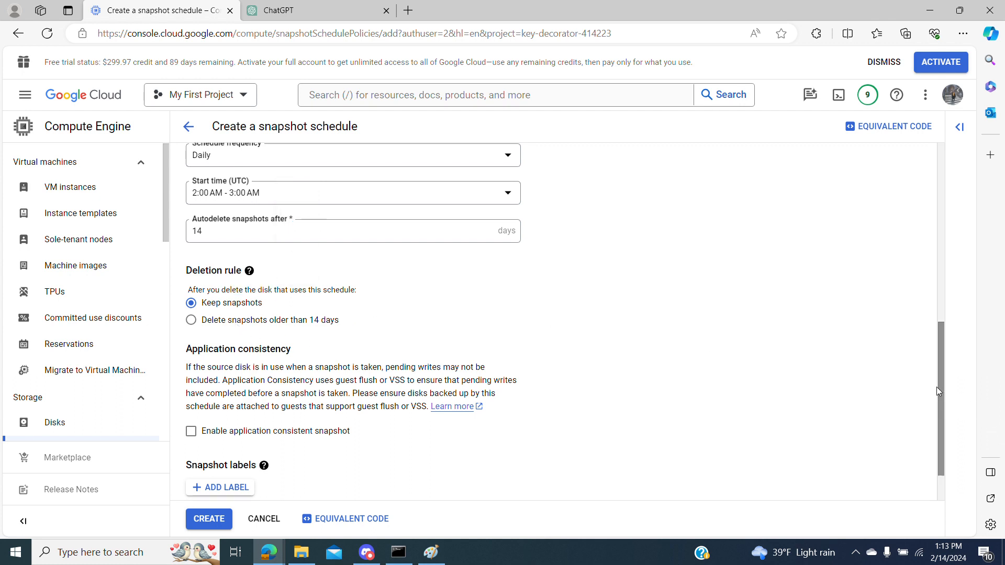
pyautogui.moveTo(942, 387); pyautogui.dragTo(942, 400)
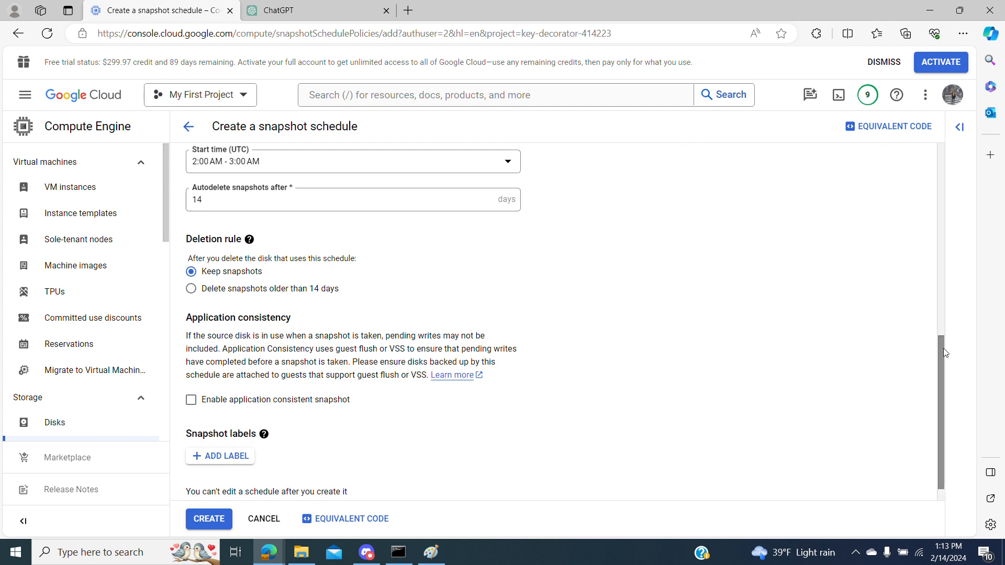
pyautogui.moveTo(944, 350); pyautogui.dragTo(945, 359)
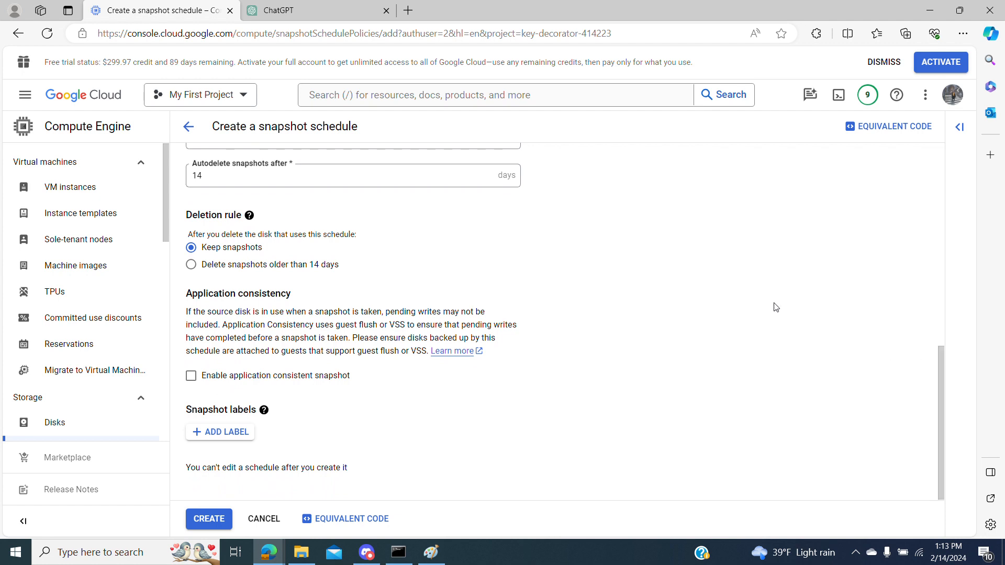
# - Create the snapshot schedule, open the list of snapshot schedules, and reload the page to check its entries
pyautogui.click(226, 521)
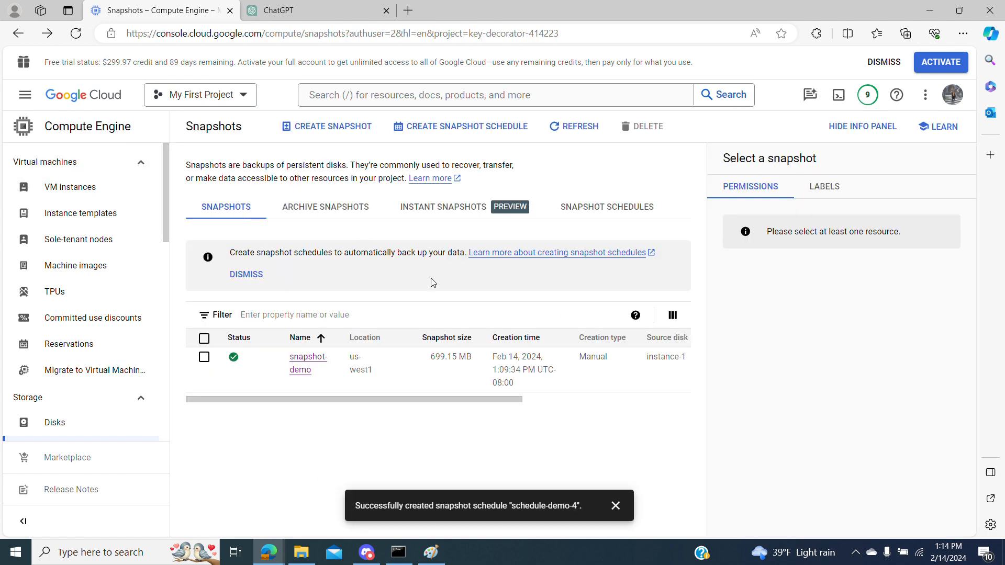
pyautogui.click(574, 209)
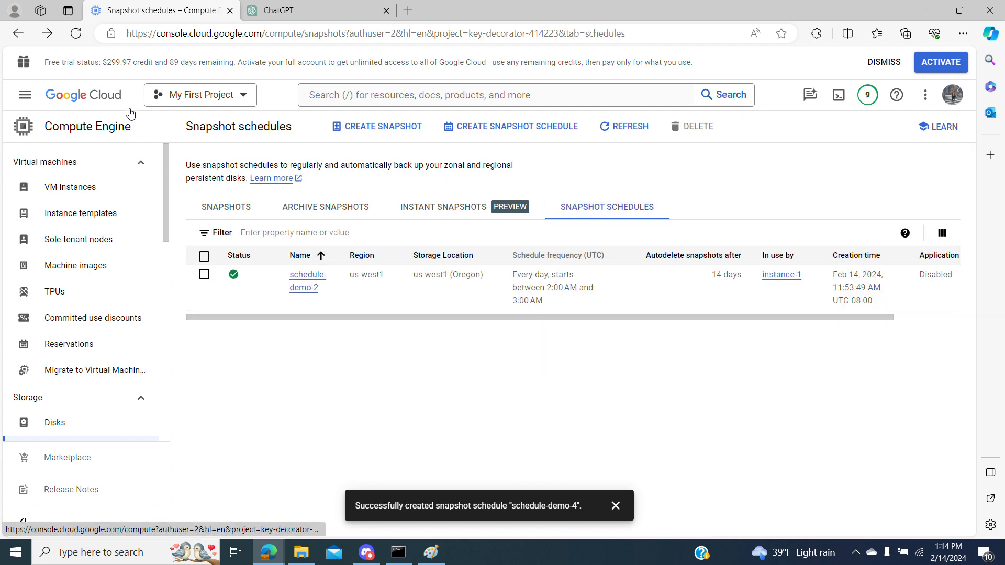
pyautogui.click(76, 32)
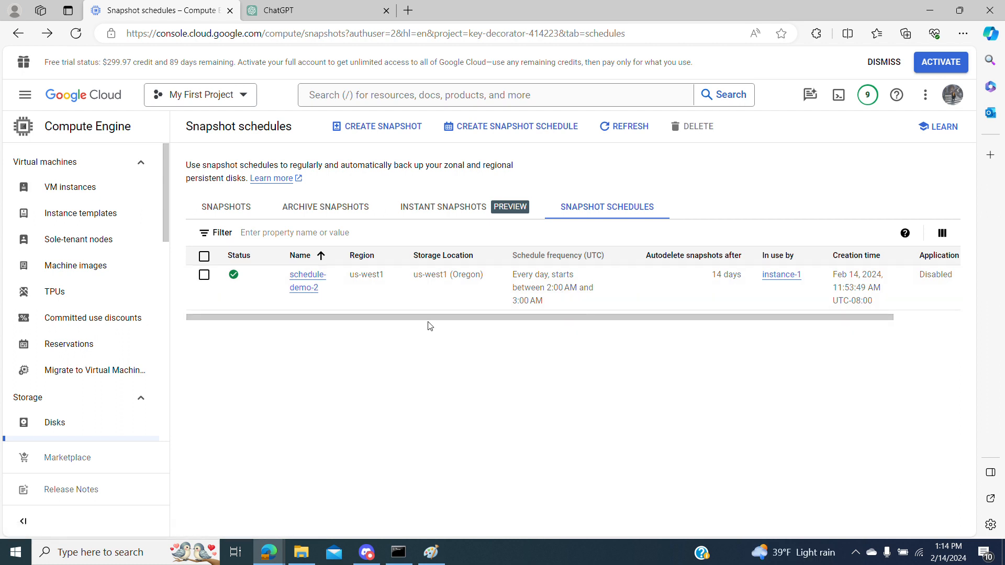
pyautogui.moveTo(431, 318); pyautogui.dragTo(382, 316)
# - Switch to the snapshots list, view snapshot-demo's details, and return to the list
pyautogui.click(231, 206)
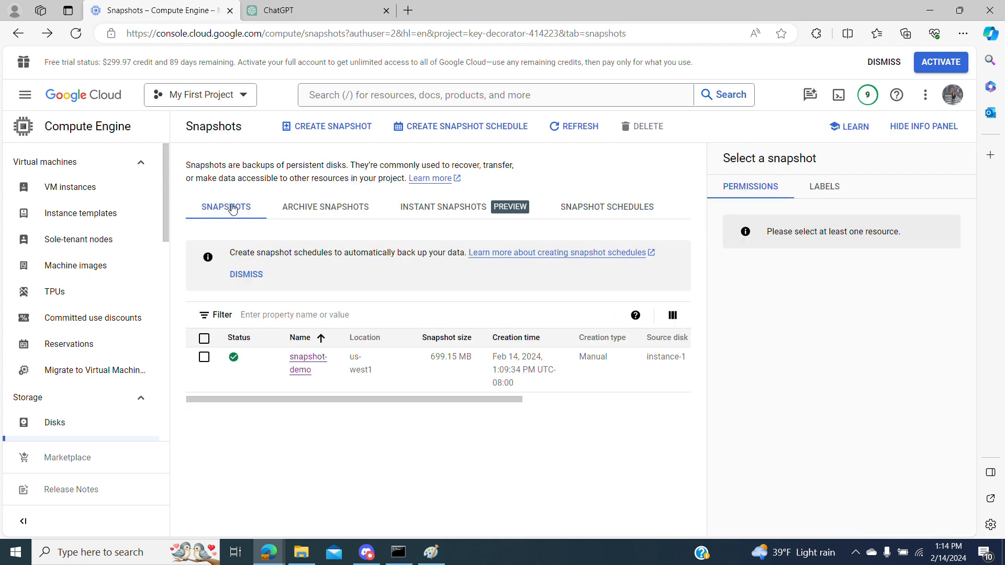
pyautogui.click(301, 369)
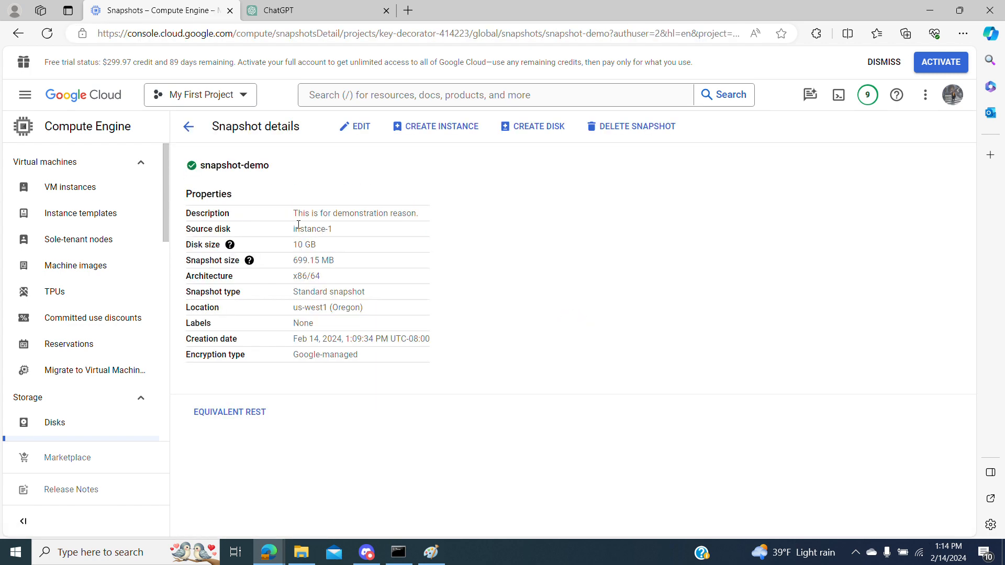
pyautogui.click(188, 127)
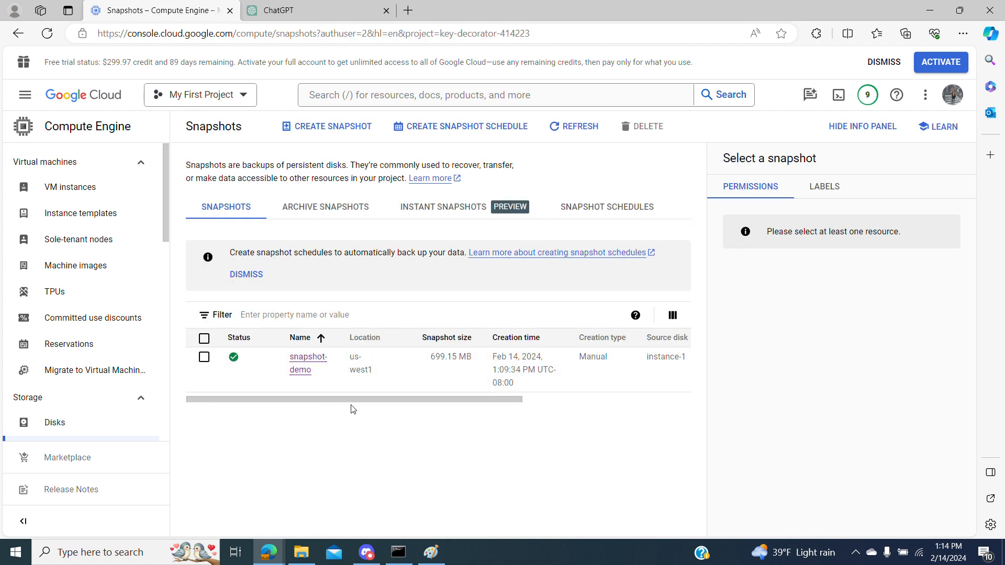
# - Open the list of snapshot schedules and select schedule-demo-2 and schedule-demo-4 in turn to compare which disk uses each
pyautogui.click(614, 206)
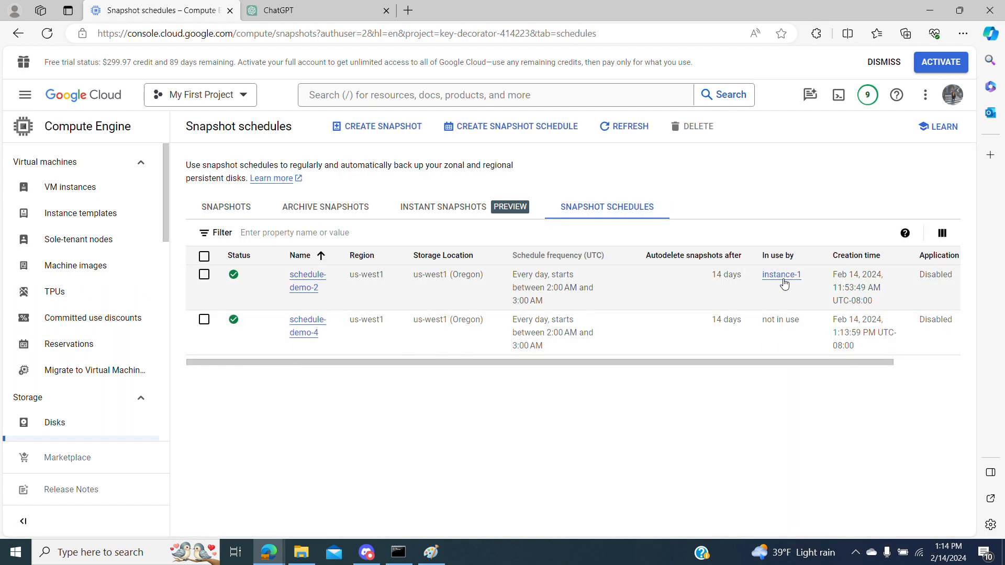
pyautogui.click(201, 273)
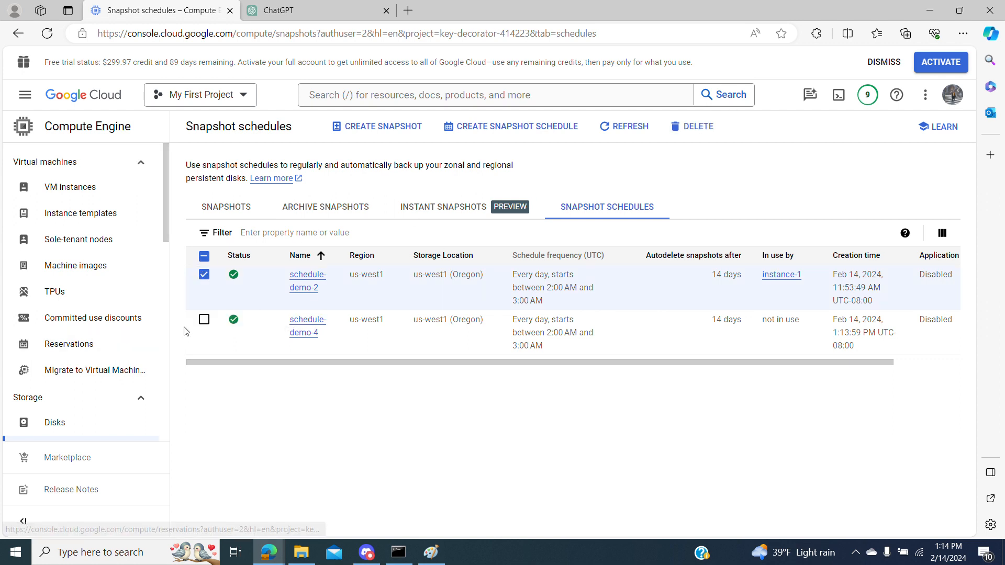
pyautogui.click(204, 320)
pyautogui.click(205, 275)
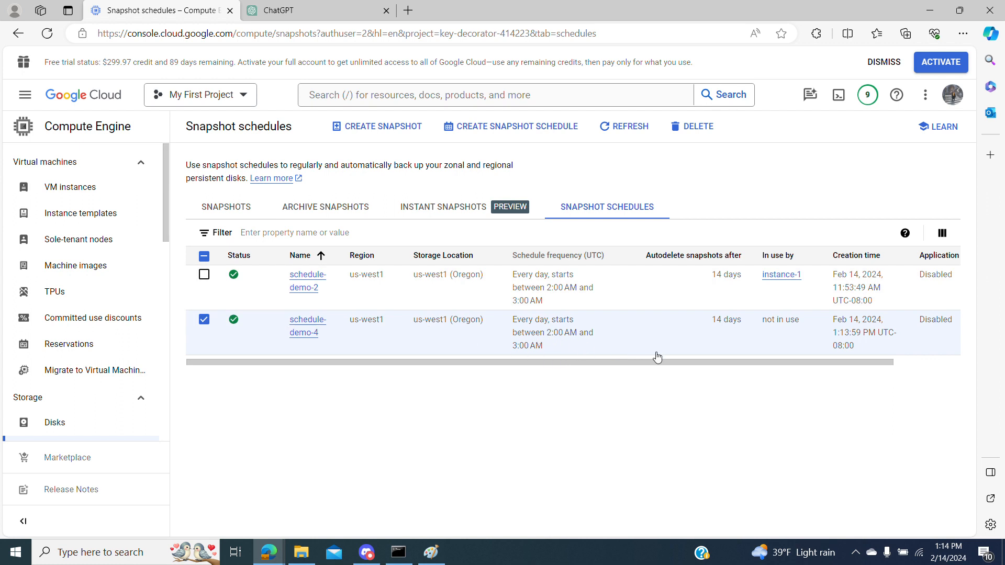
pyautogui.moveTo(655, 361); pyautogui.dragTo(624, 370)
pyautogui.click(204, 319)
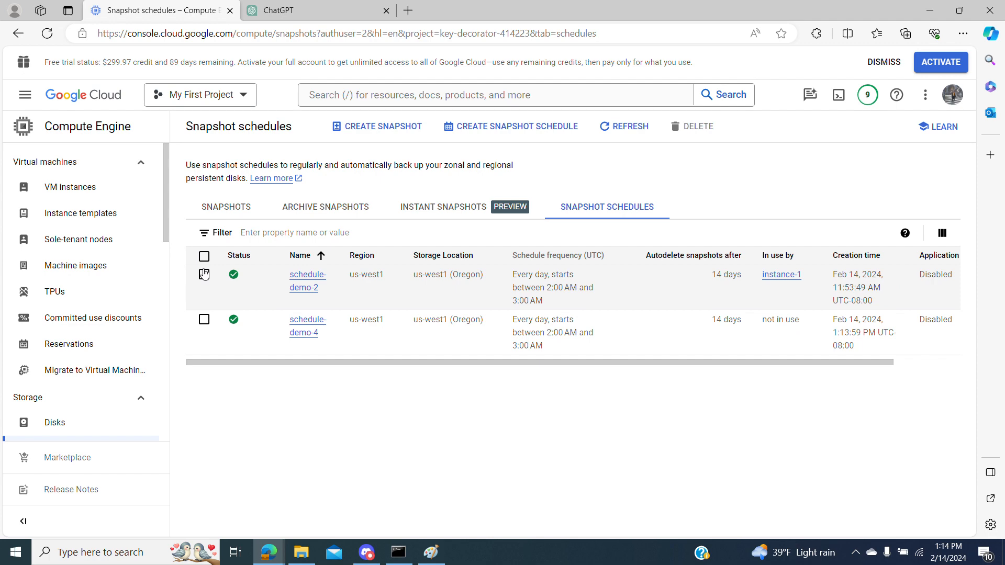
# - Try to delete the snapshot schedule schedule-demo-2, dismiss the notification, and reload the page
pyautogui.click(204, 275)
pyautogui.click(684, 131)
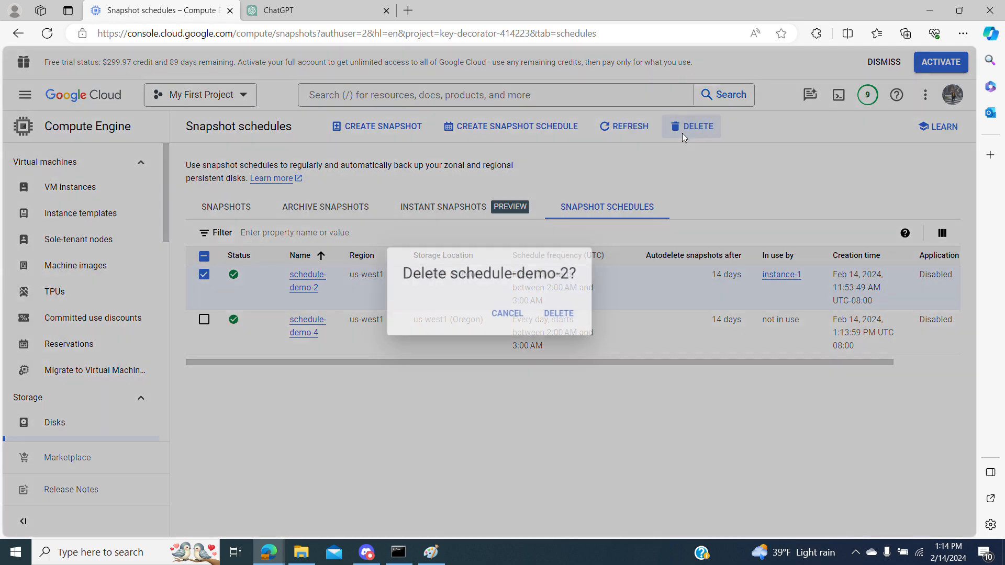
pyautogui.click(565, 313)
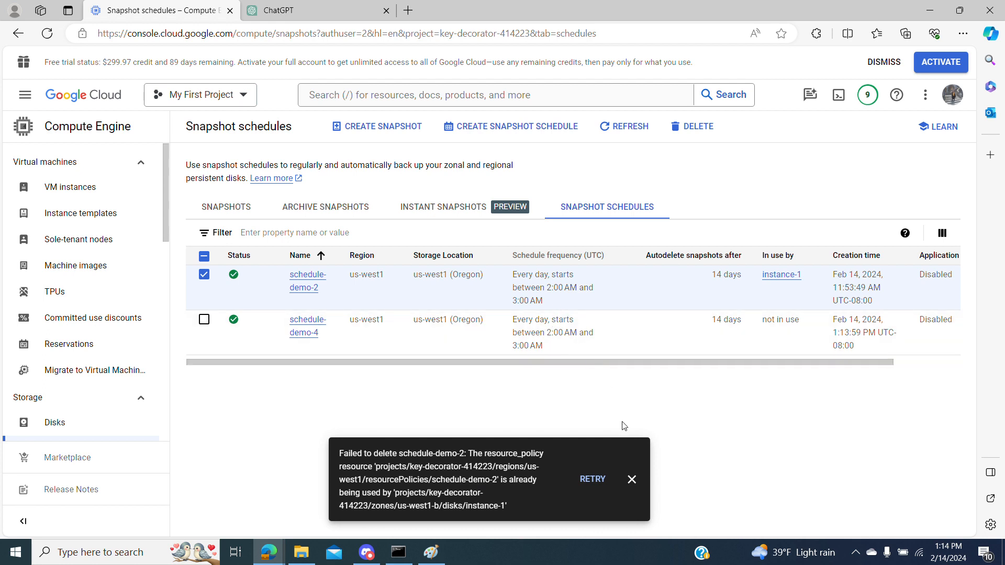
pyautogui.click(632, 479)
pyautogui.click(48, 33)
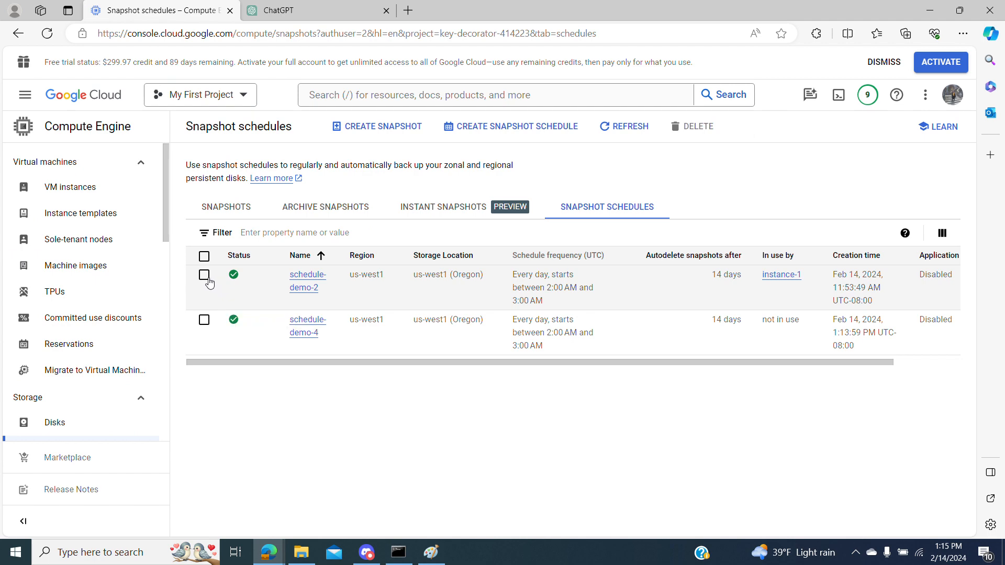
# - Try again to delete schedule-demo-2, dismiss the notification, and clear the schedule's selection
pyautogui.click(205, 275)
pyautogui.click(702, 126)
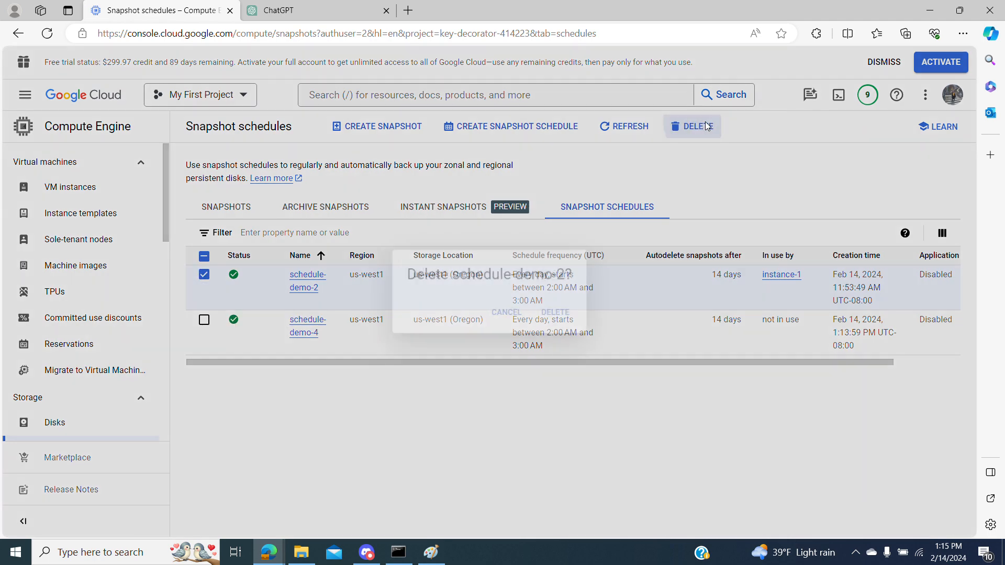
pyautogui.click(560, 316)
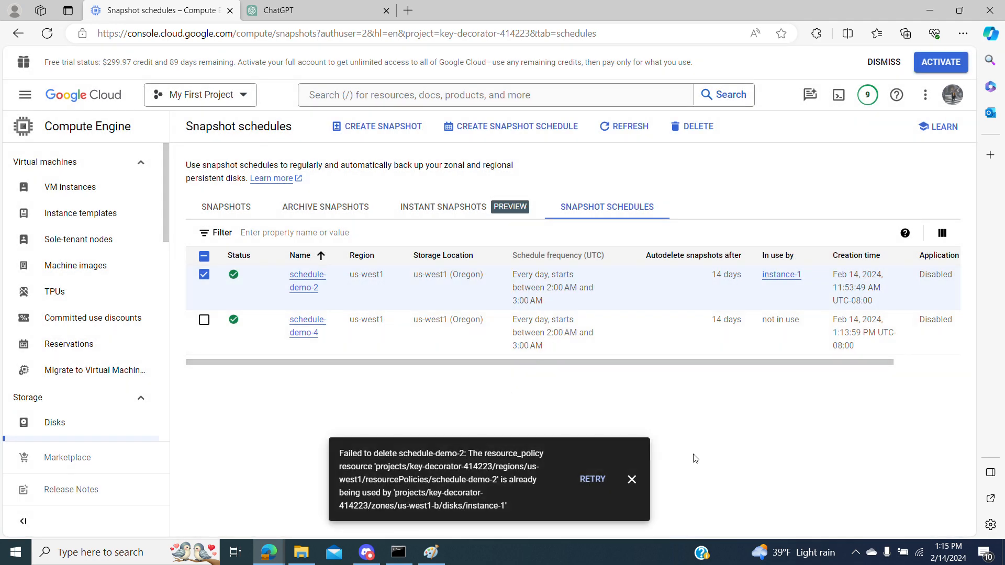
pyautogui.click(632, 480)
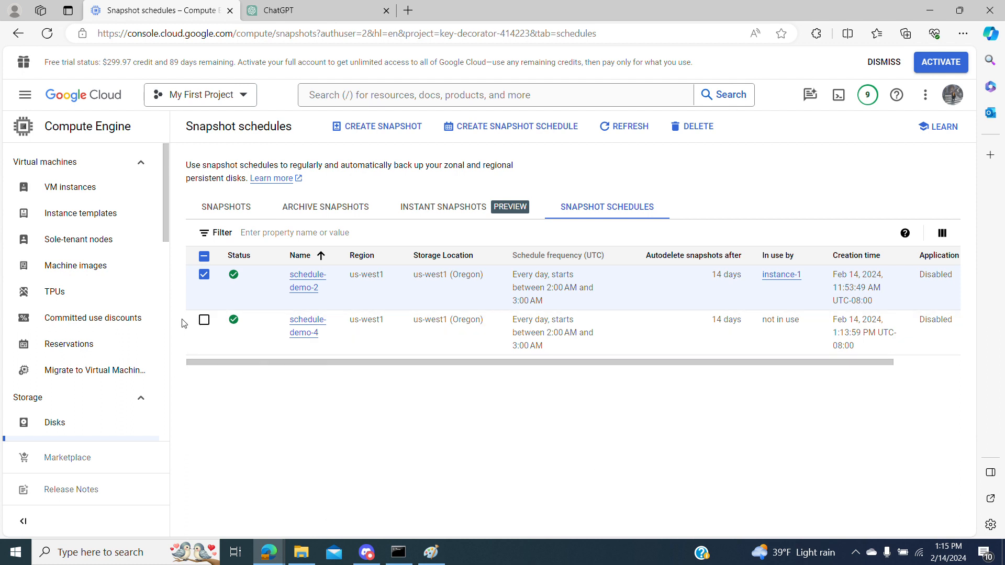
pyautogui.click(207, 279)
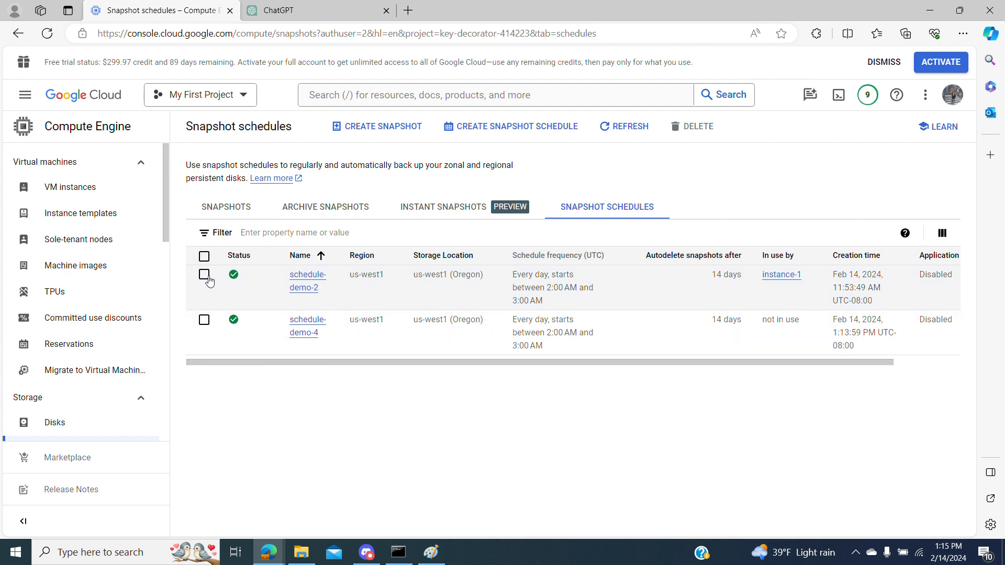
# - View the details of schedule-demo-4, including its usage, and return to the list of snapshot schedules
pyautogui.click(311, 333)
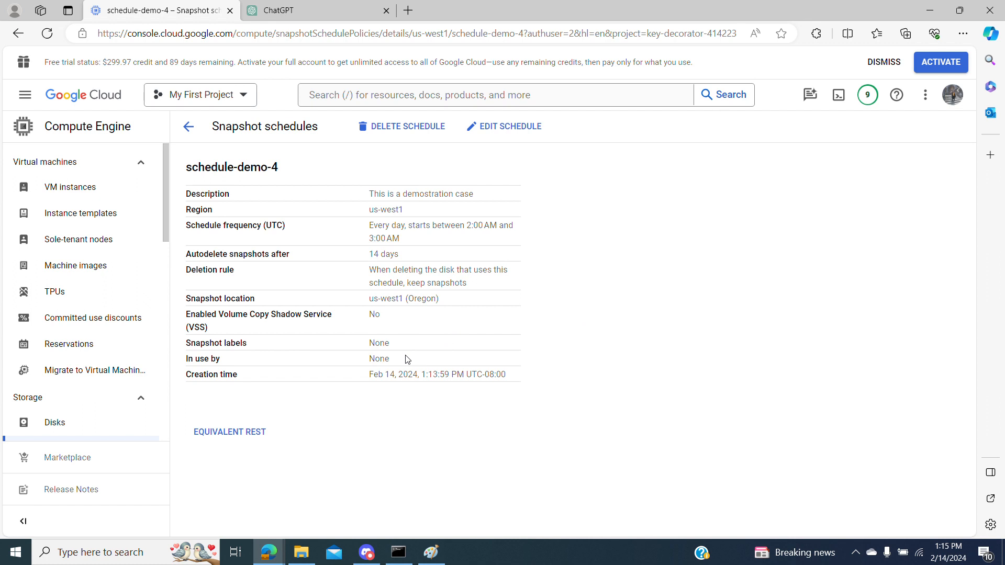
pyautogui.click(189, 126)
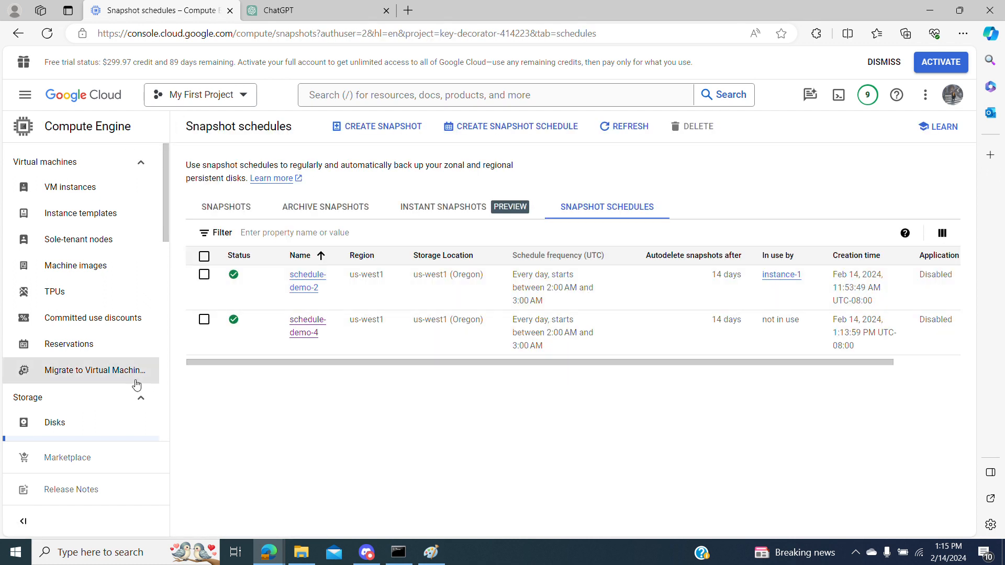
# - Open the instance-1 disk from the disks list and start editing its properties
pyautogui.scroll(-2, 168, 225)
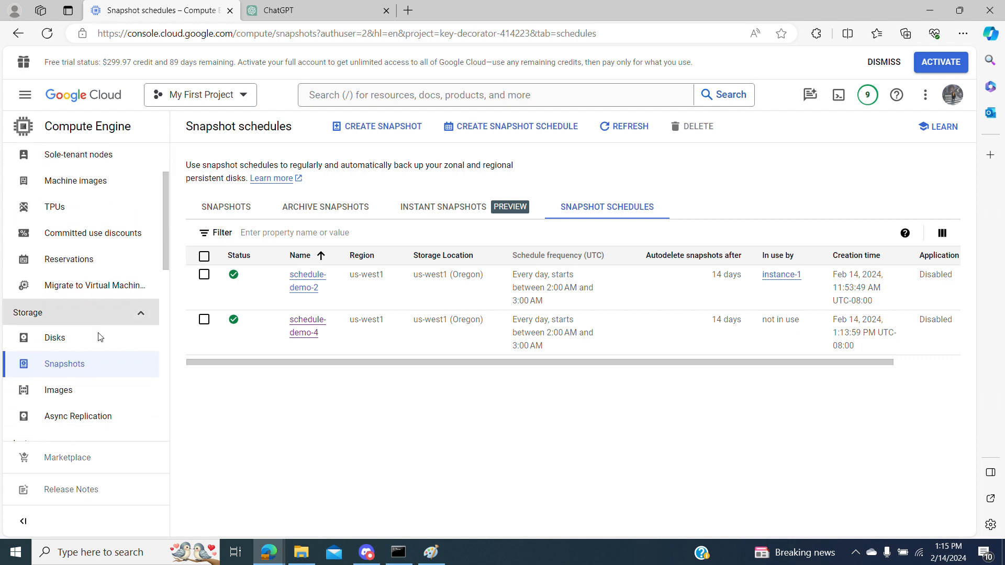
pyautogui.click(81, 340)
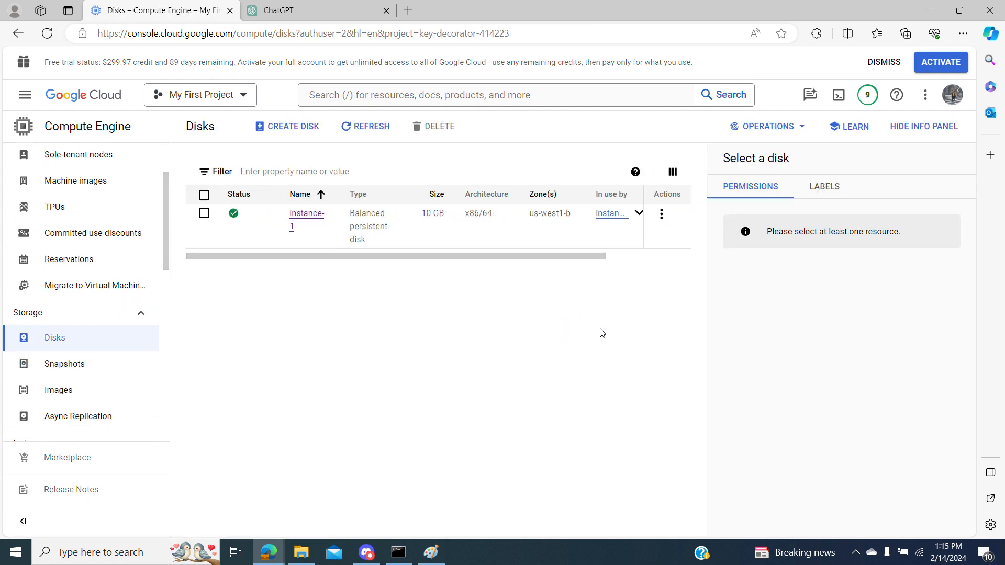
pyautogui.click(315, 217)
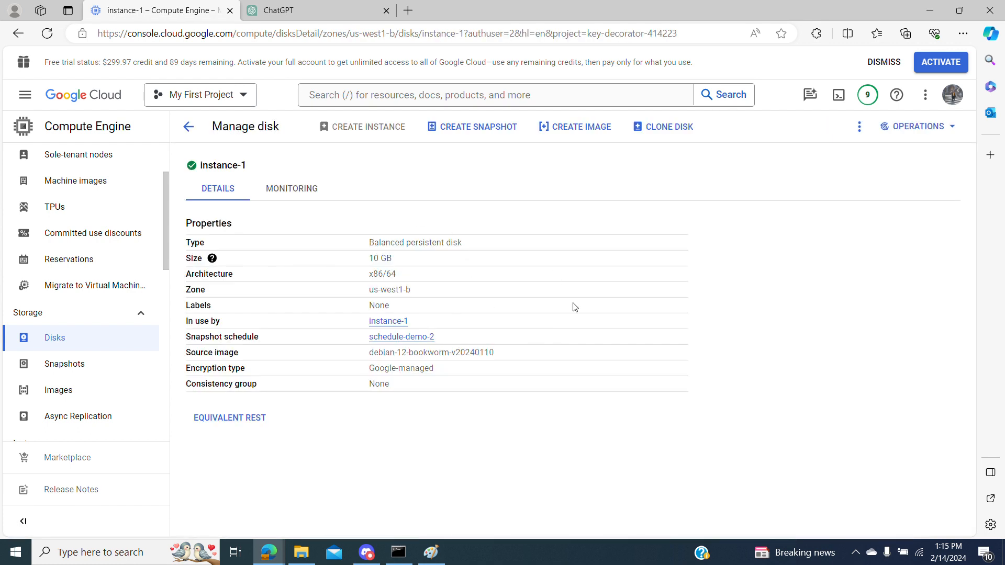
pyautogui.click(859, 127)
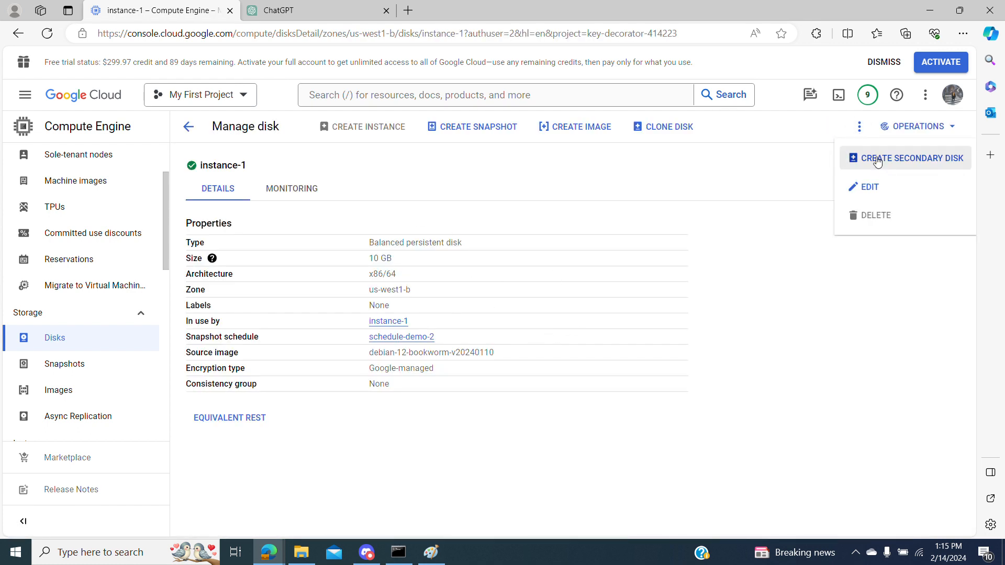
pyautogui.click(870, 187)
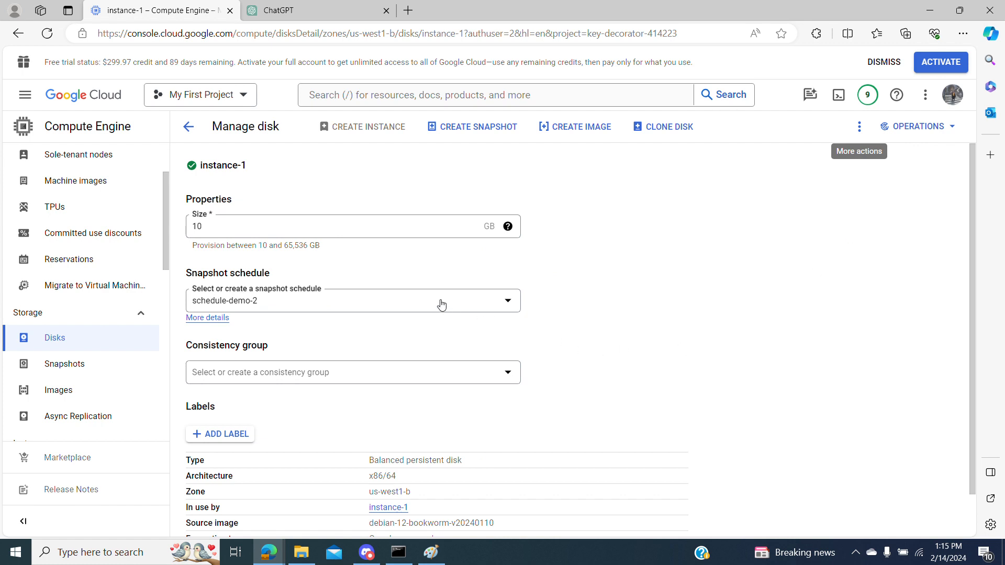
# - Set the instance-1 disk's snapshot schedule to schedule-demo-4 and save the disk
pyautogui.click(250, 309)
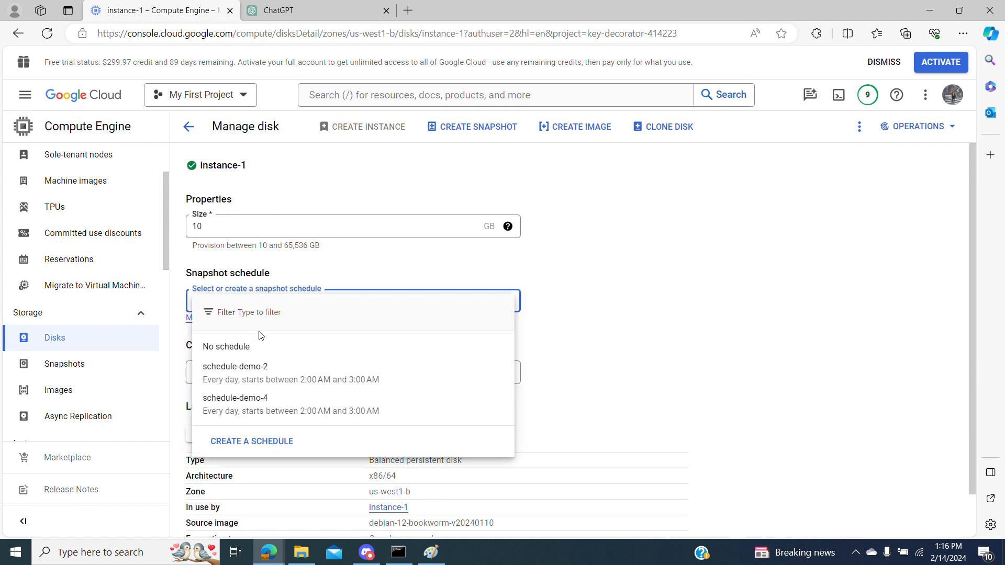
pyautogui.click(267, 410)
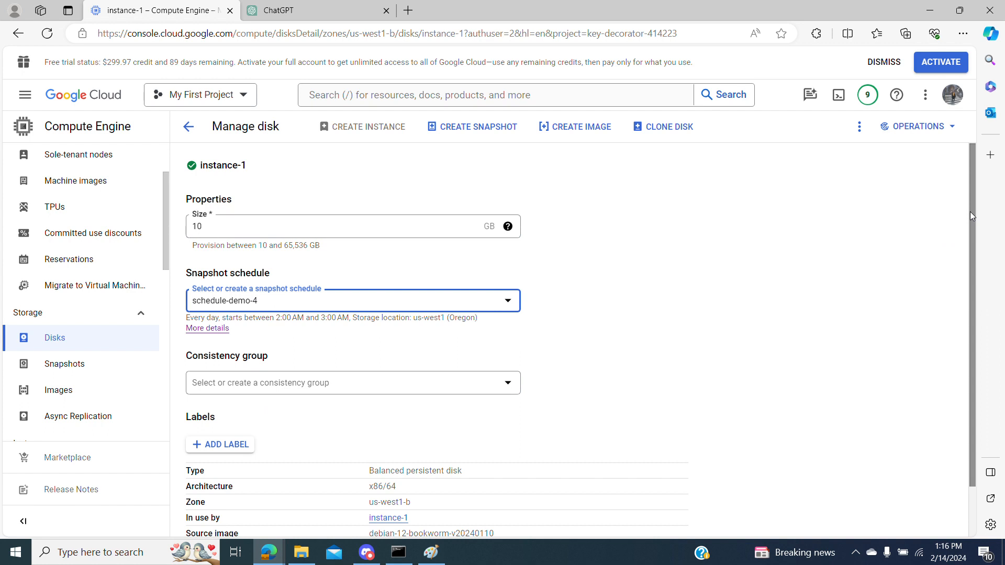
pyautogui.scroll(-1, 970, 214)
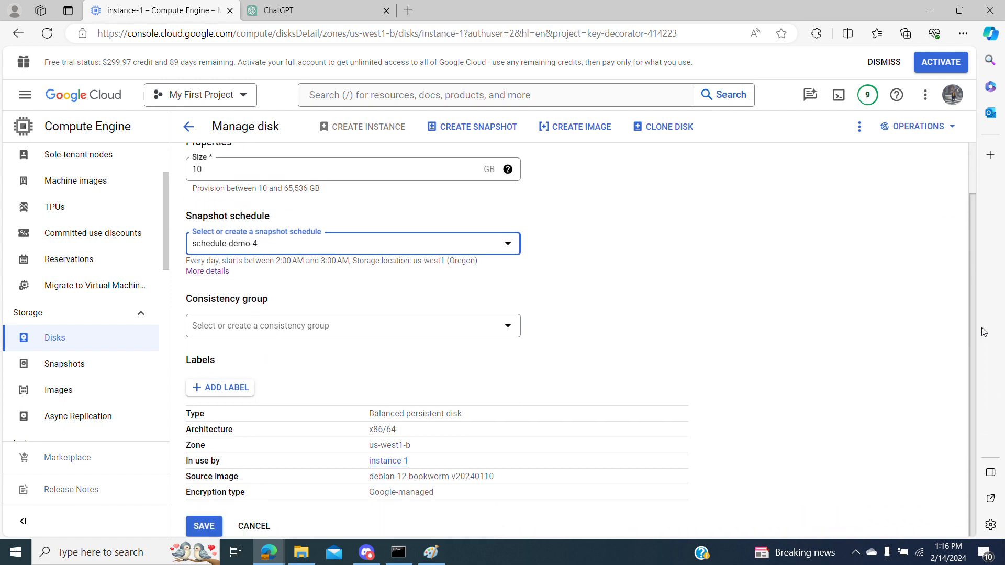
pyautogui.scroll(1, 982, 289)
pyautogui.scroll(-1, 980, 188)
pyautogui.click(202, 527)
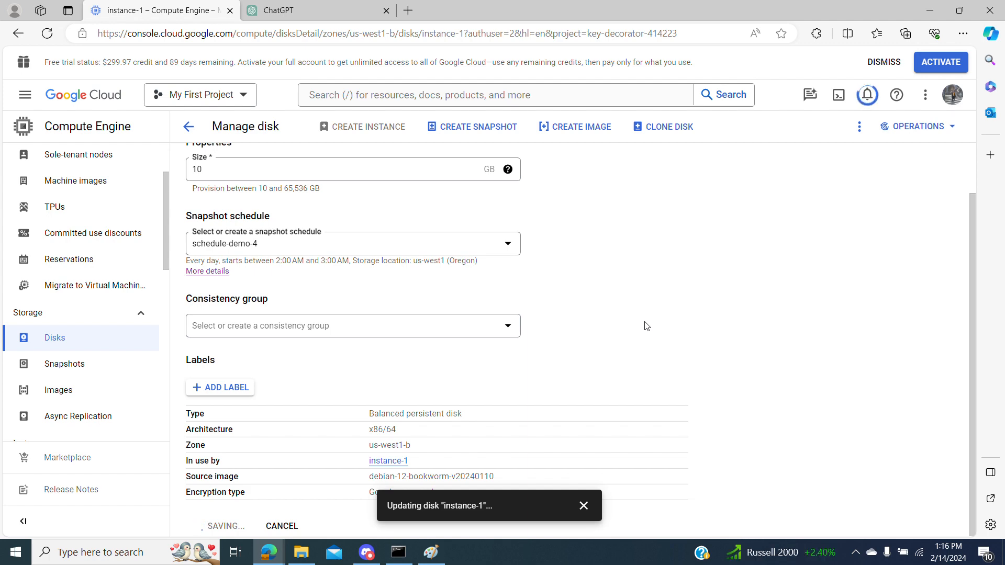
# - Switch to Command Prompt, rerun "gcloud compute snapshots list" to check the snapshot's status, and minimize the window
pyautogui.click(398, 552)
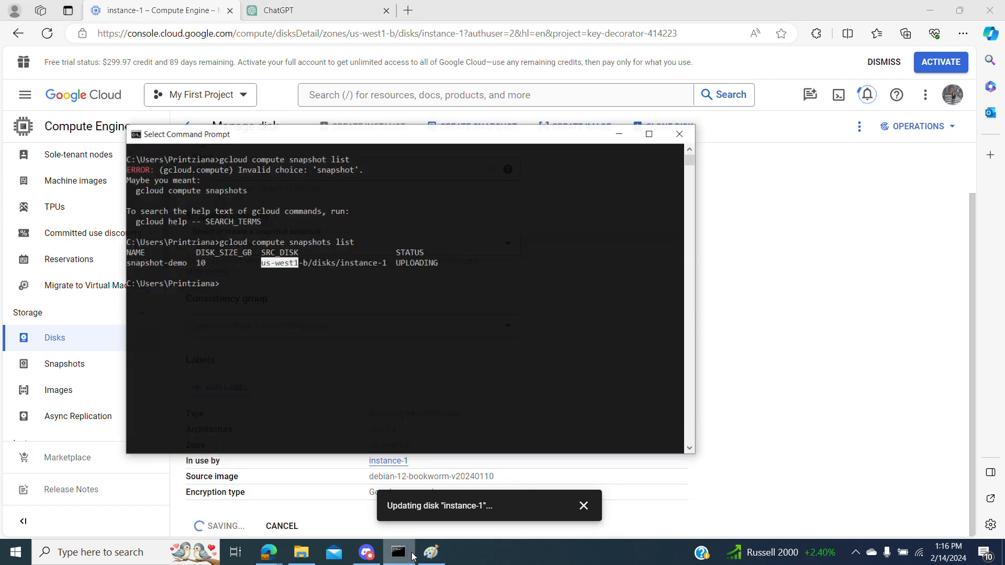
pyautogui.click(411, 331)
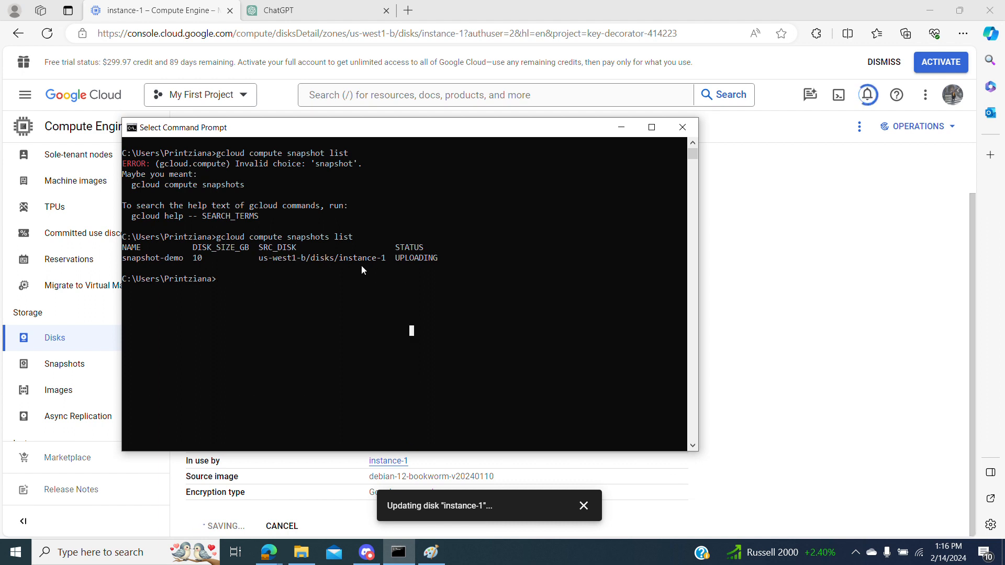
pyautogui.press('Up')
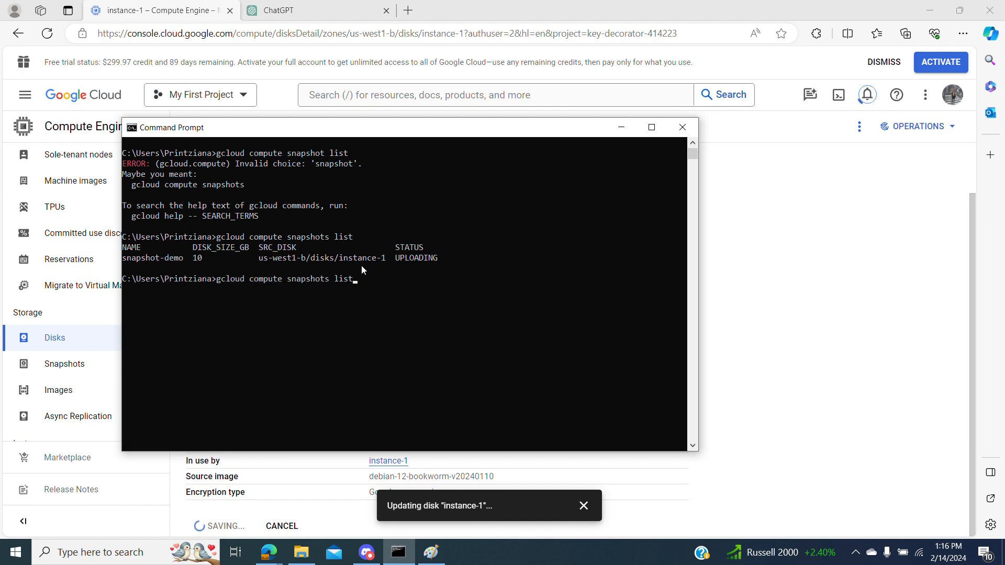
pyautogui.press('Return')
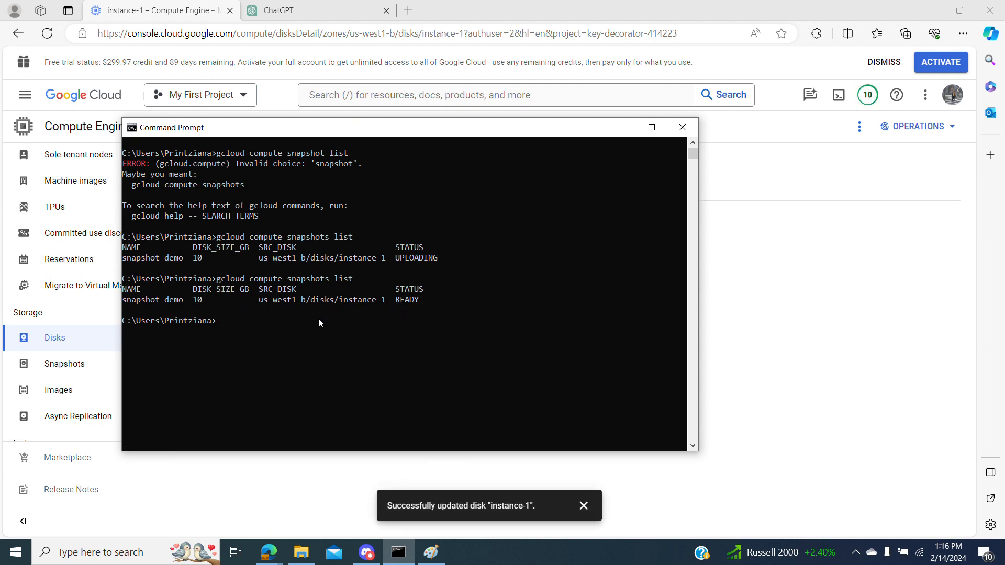
pyautogui.click(622, 128)
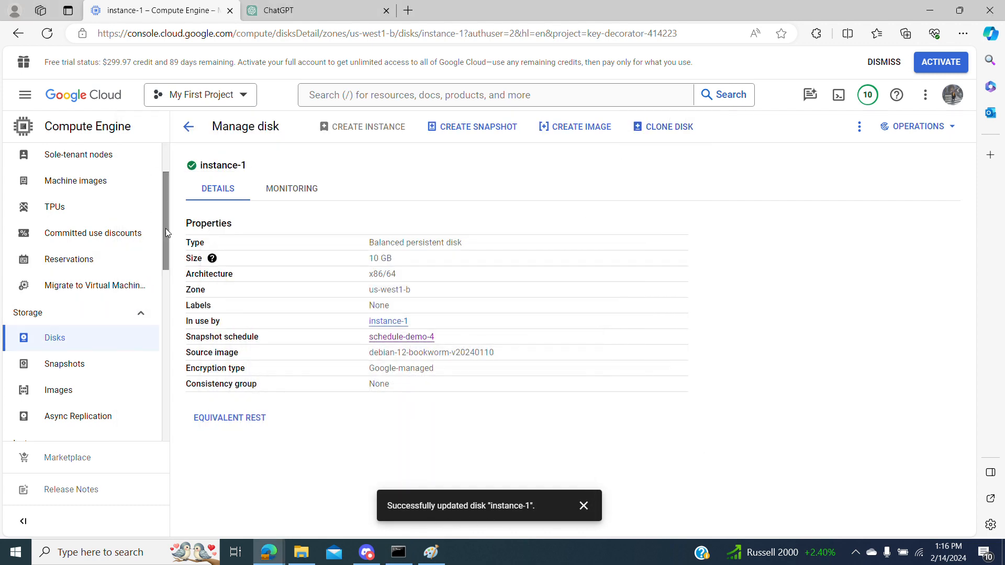
# - Return to the list of snapshot schedules, check which one instance-1 uses, and dismiss the disk update notification
pyautogui.moveTo(165, 228); pyautogui.dragTo(168, 265)
pyautogui.click(99, 263)
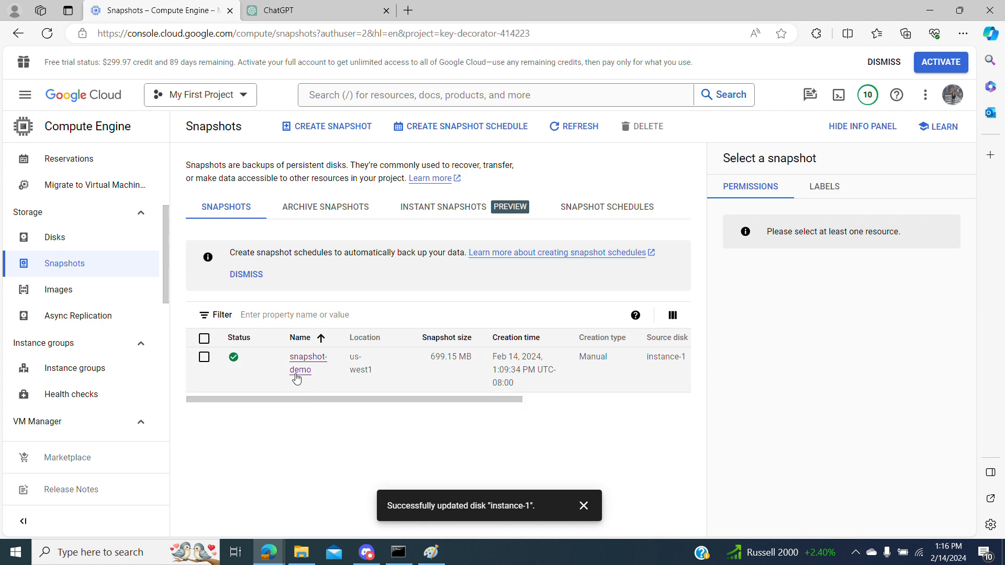
pyautogui.click(623, 216)
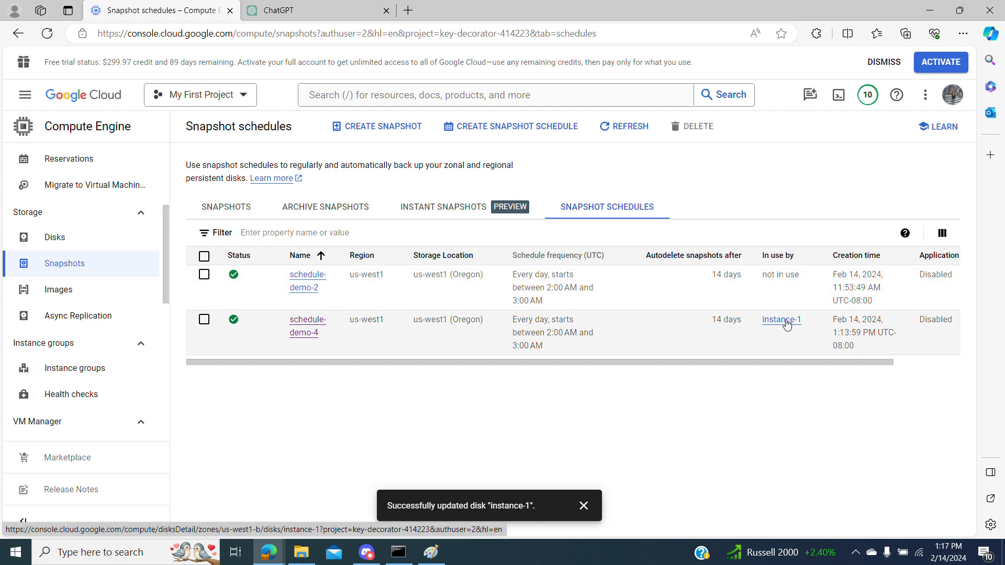
pyautogui.click(584, 505)
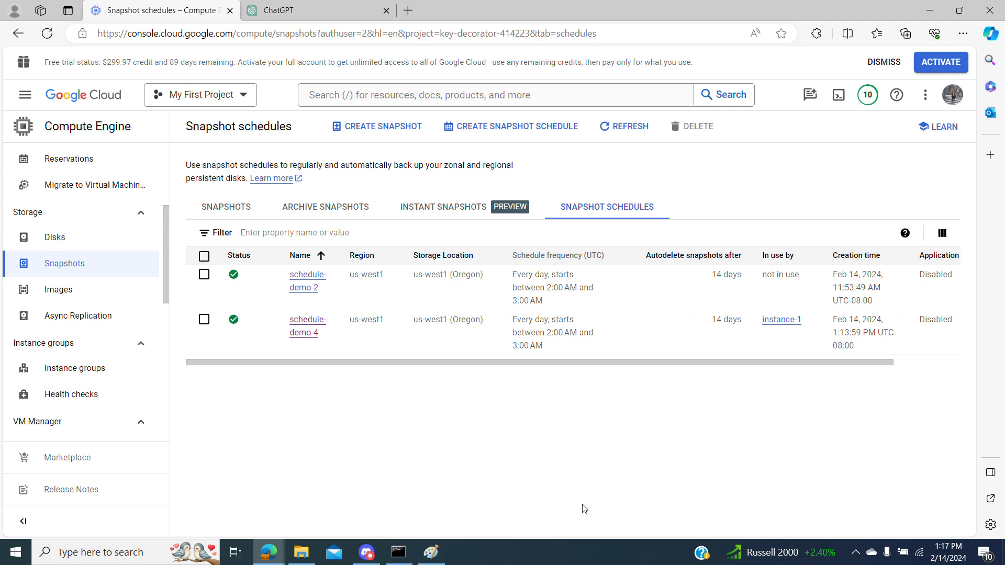
# - Switch to Command Prompt and list the snapshot schedules with "gcloud compute resource-policies list"
pyautogui.click(398, 553)
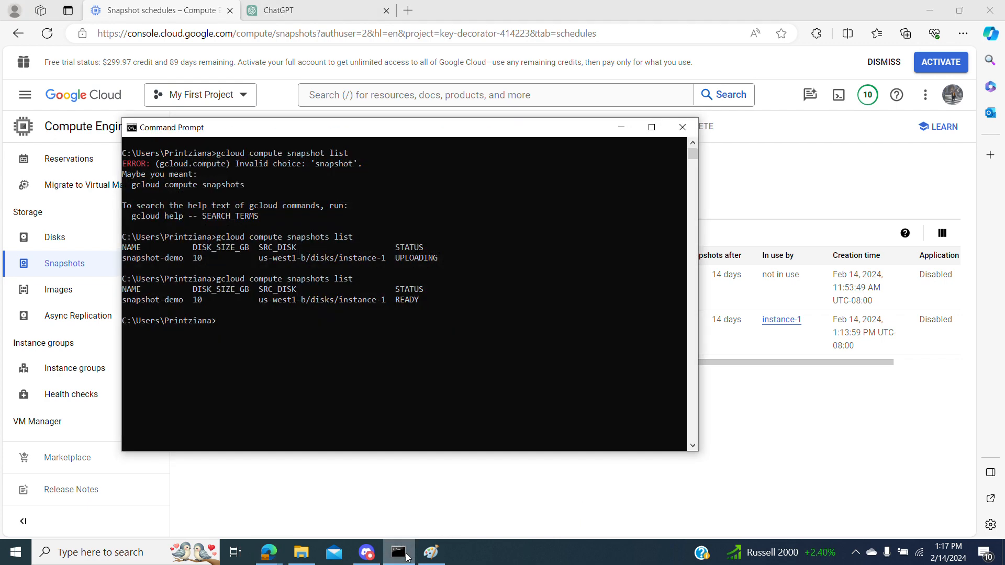
pyautogui.moveTo(222, 237); pyautogui.dragTo(340, 236)
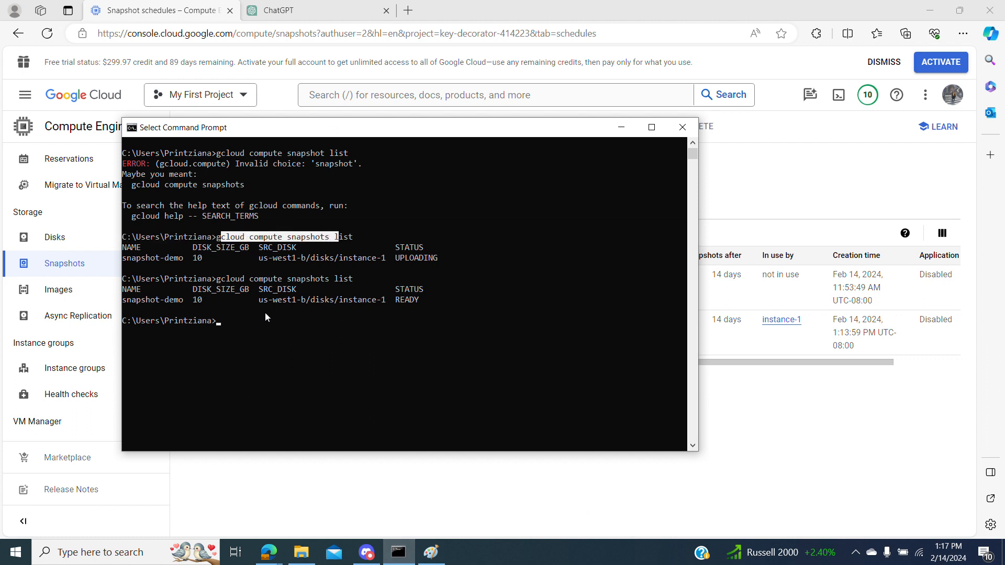
pyautogui.click(229, 341)
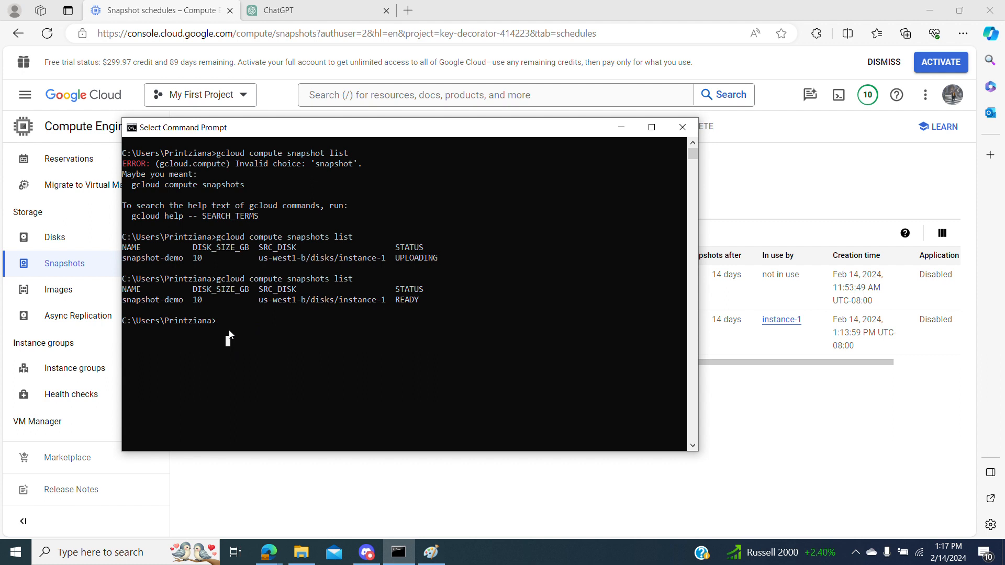
pyautogui.write('gcloud compute resou')
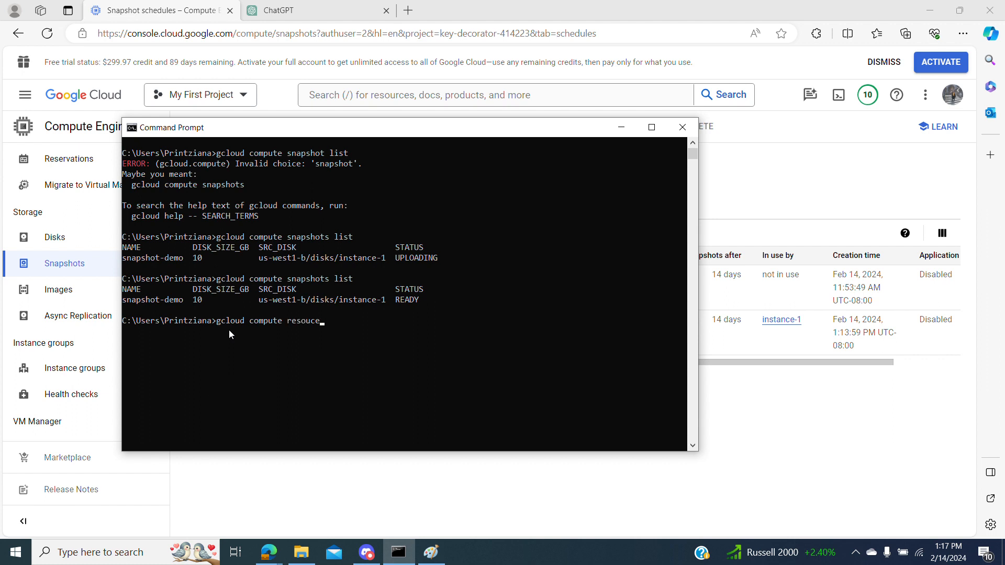
pyautogui.write('rce')
pyautogui.press('BackSpace')
pyautogui.write('-p')
pyautogui.write('lo')
pyautogui.press('BackSpace')
pyautogui.press('BackSpace')
pyautogui.write('olicies list')
pyautogui.press('Return')
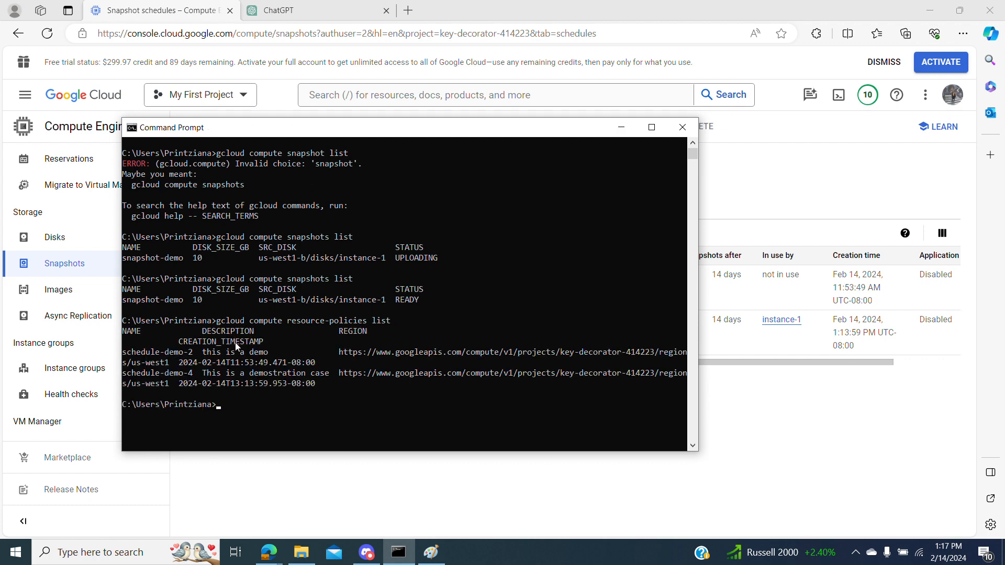
# - Maximize Command Prompt and examine the resource-policies command and schedule-demo-2's name, description and creation timestamp
pyautogui.click(652, 127)
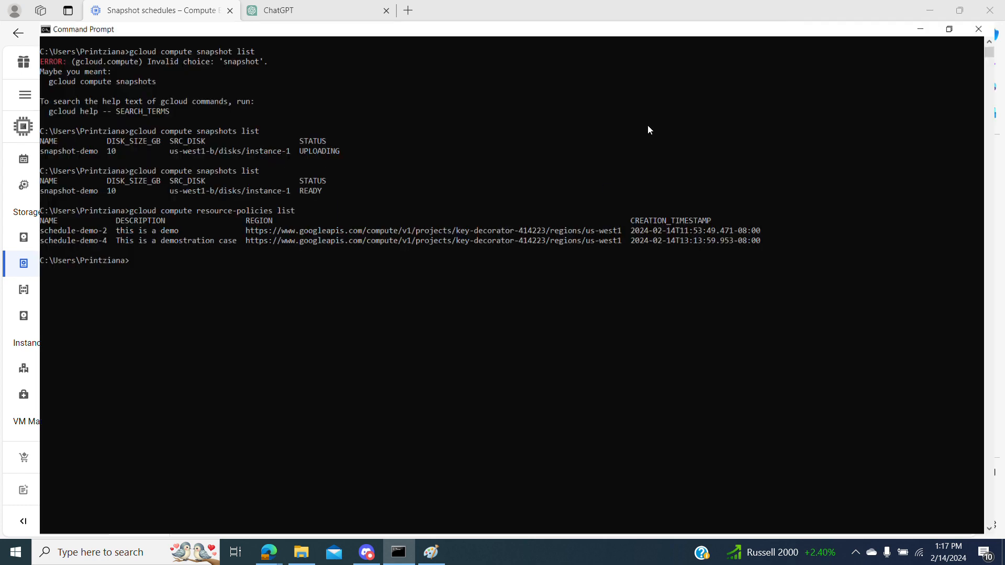
pyautogui.click(357, 252)
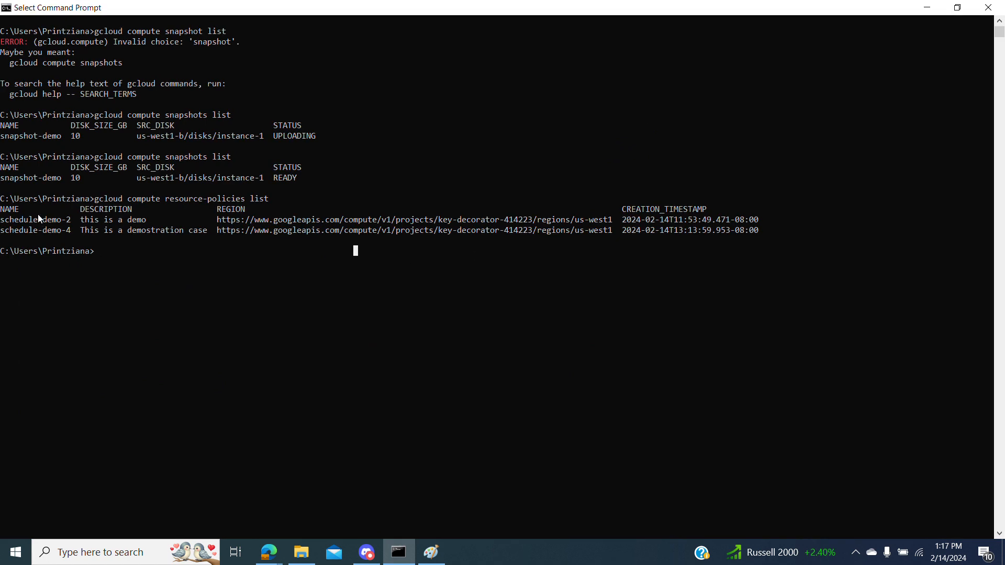
pyautogui.moveTo(94, 200); pyautogui.dragTo(270, 203)
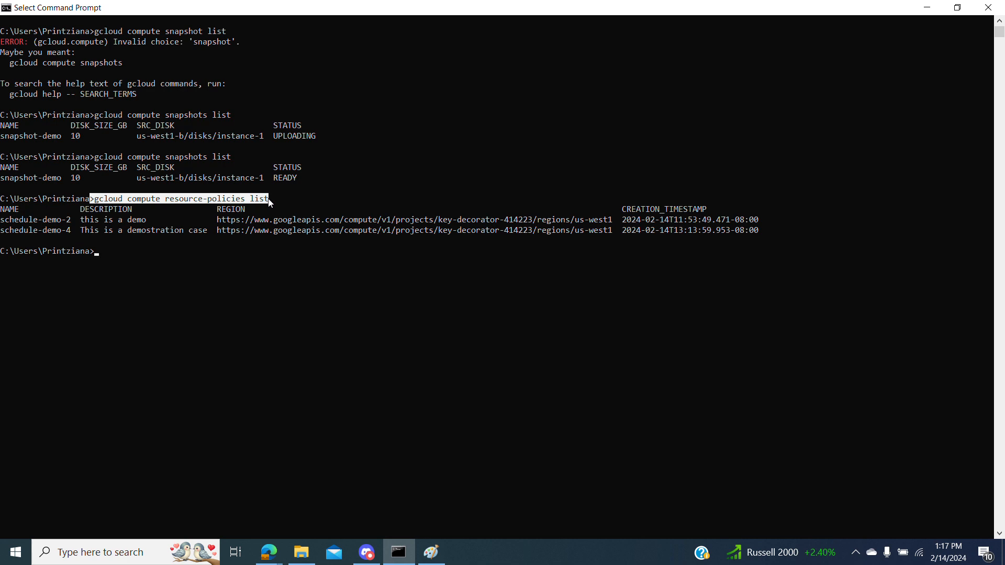
pyautogui.click(116, 231)
pyautogui.click(128, 265)
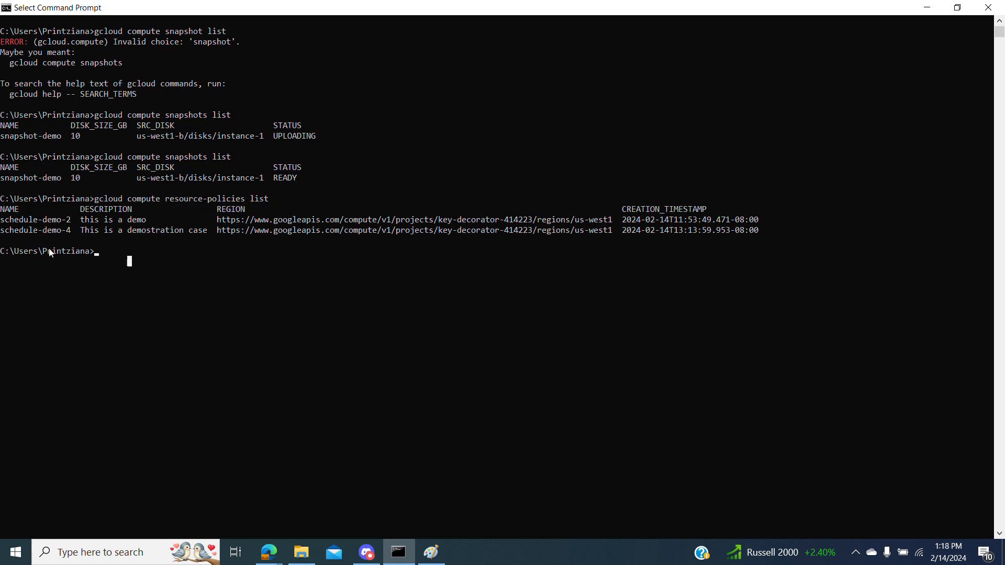
pyautogui.moveTo(2, 221); pyautogui.dragTo(156, 225)
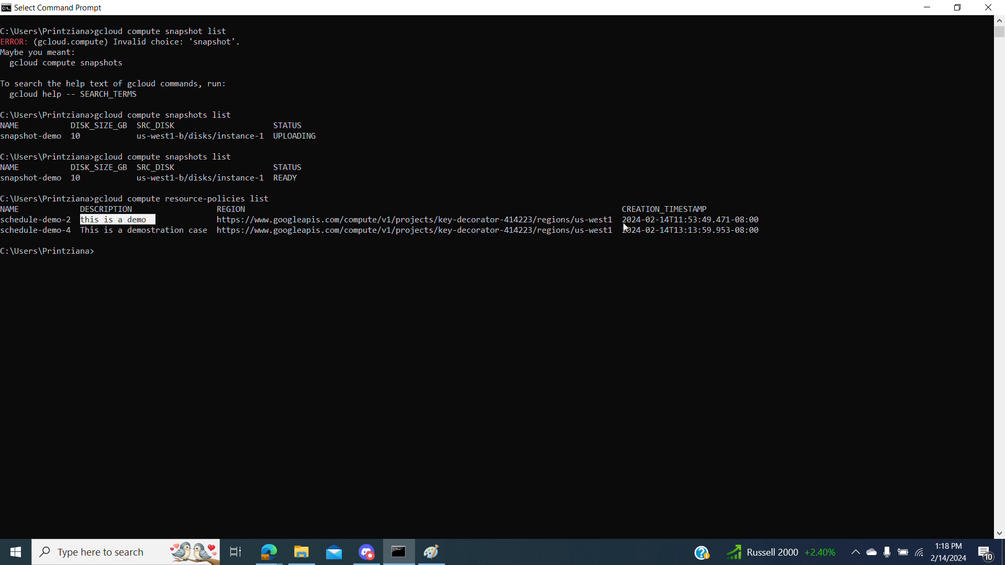
pyautogui.moveTo(625, 224); pyautogui.dragTo(737, 226)
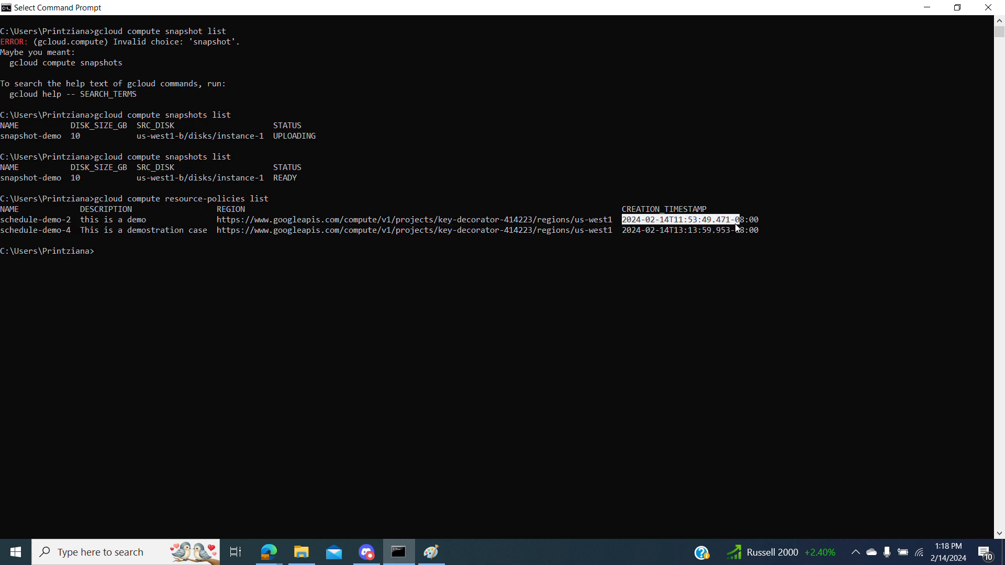
pyautogui.rightClick(635, 282)
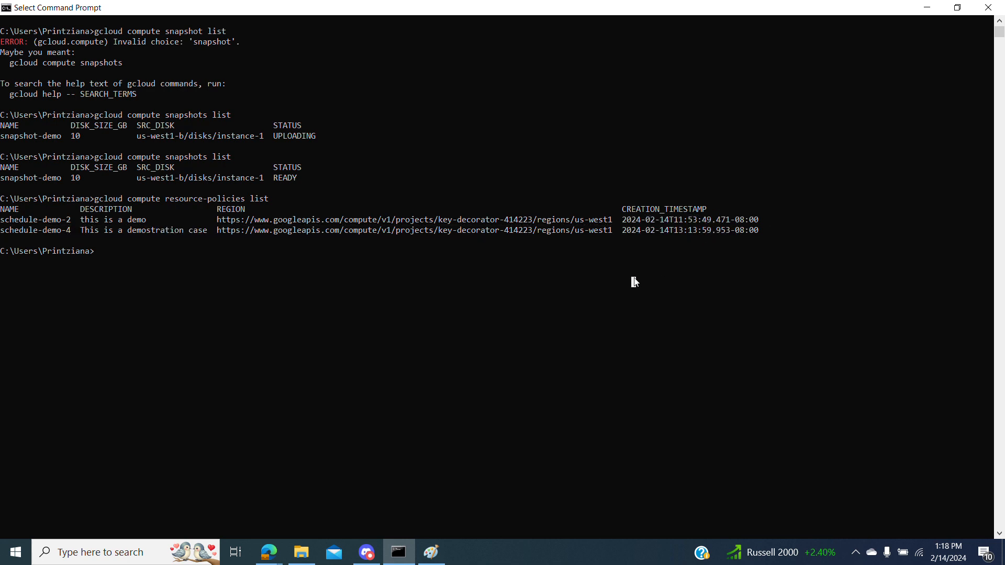
# - Compare schedule-demo-4's name, description, region and creation timestamp with schedule-demo-2's, then restore and minimize the Command Prompt window
pyautogui.click(267, 220)
pyautogui.click(42, 234)
pyautogui.click(147, 232)
pyautogui.click(233, 231)
pyautogui.moveTo(647, 235); pyautogui.dragTo(733, 222)
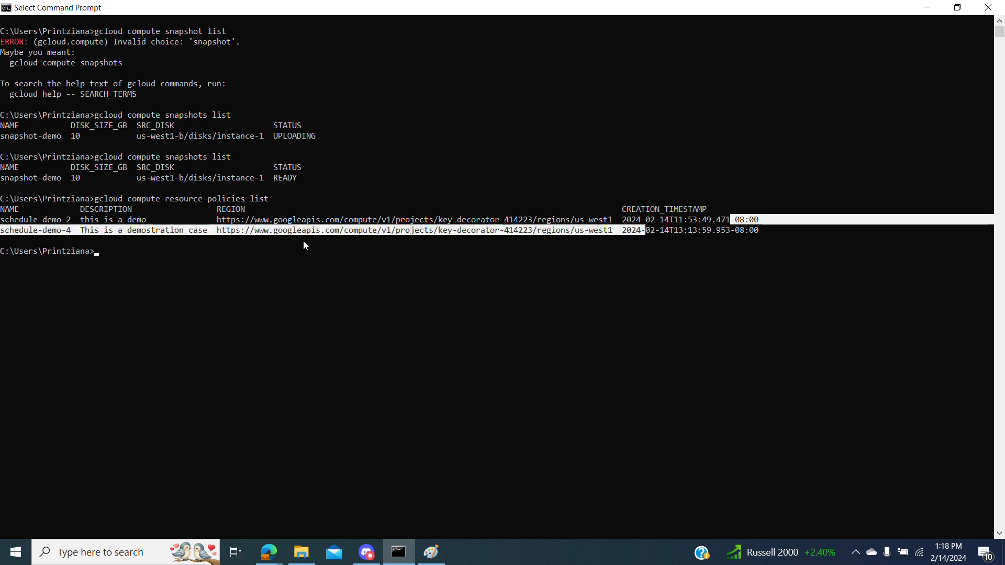
pyautogui.click(50, 221)
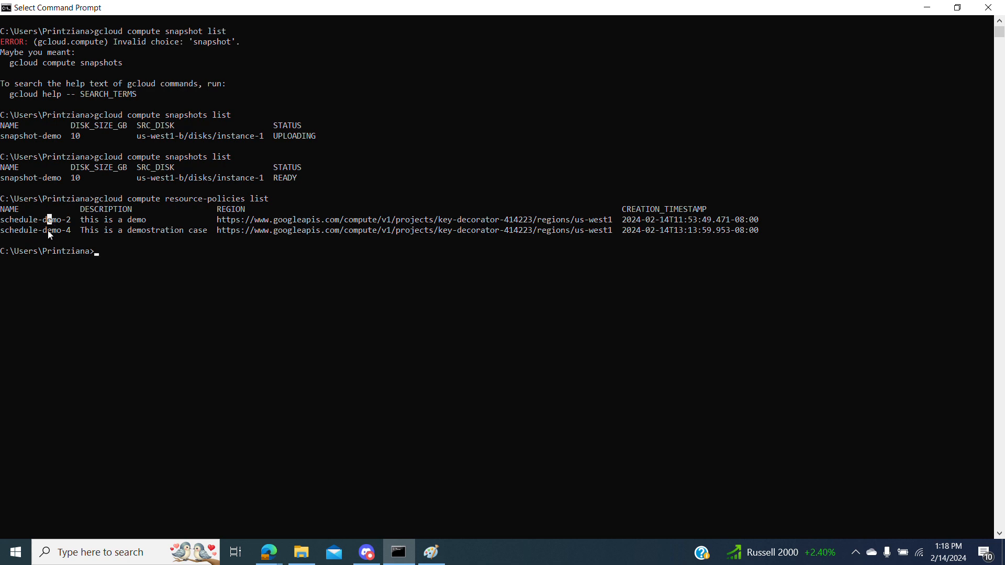
pyautogui.click(50, 231)
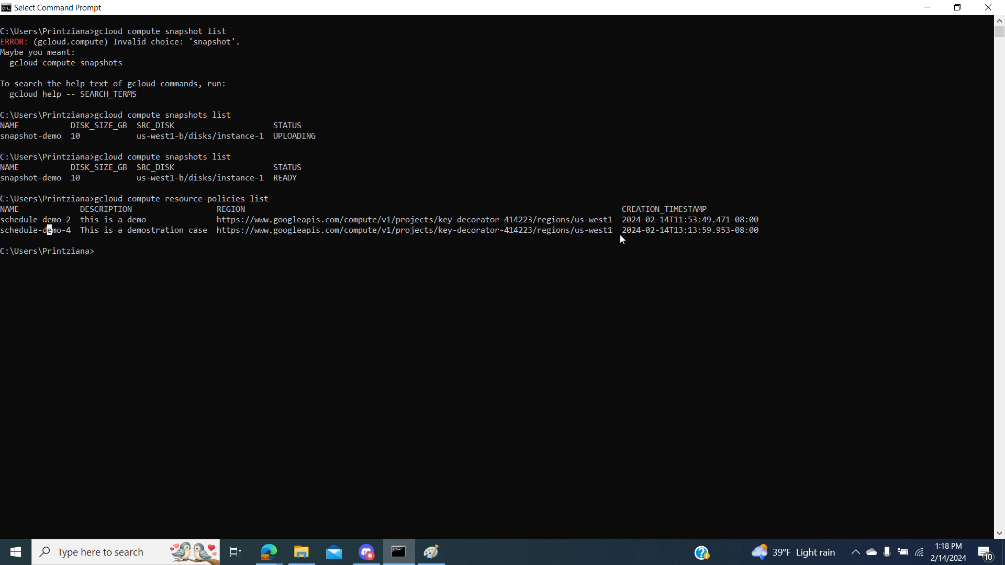
pyautogui.moveTo(620, 235); pyautogui.dragTo(750, 235)
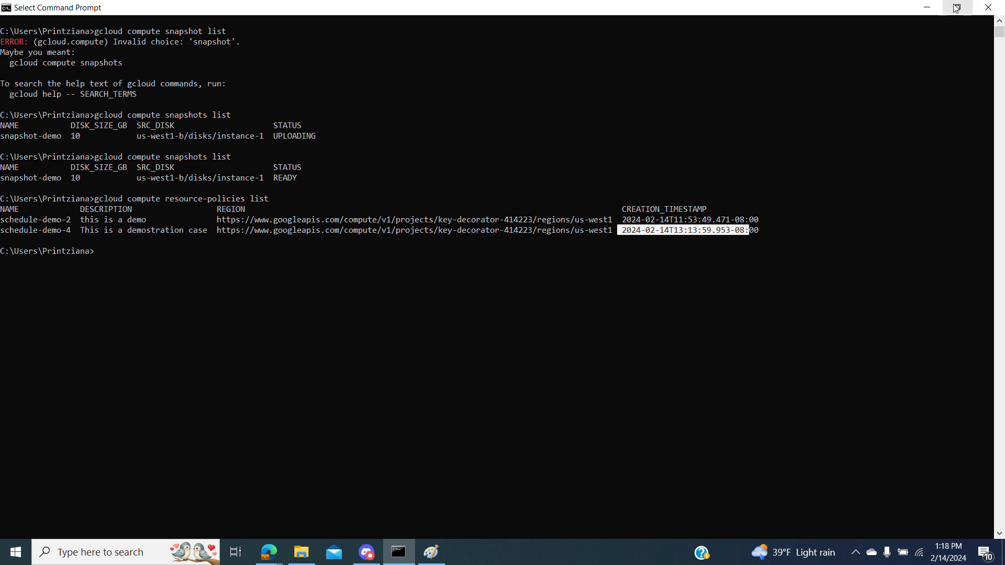
pyautogui.click(836, 239)
pyautogui.click(957, 7)
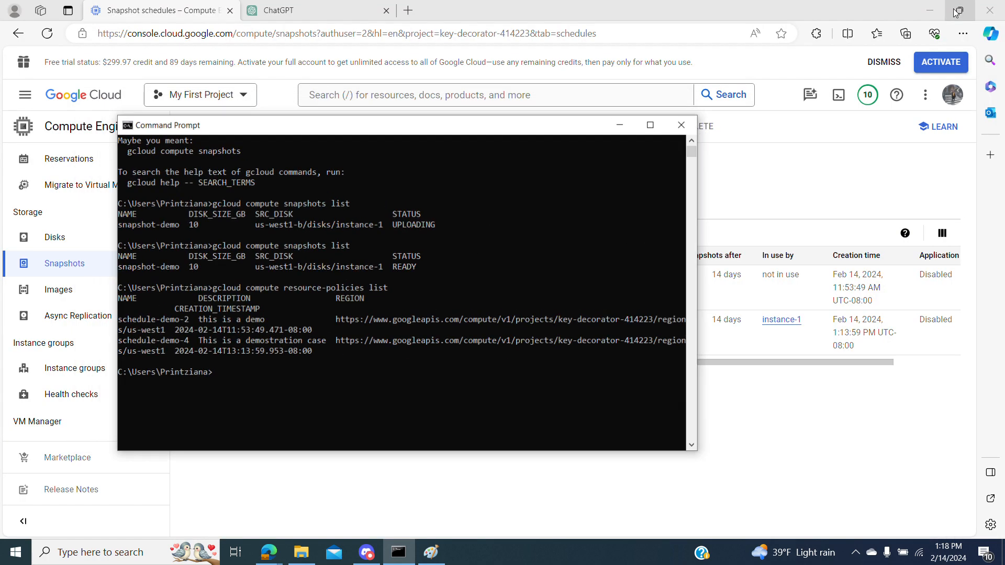
pyautogui.click(622, 127)
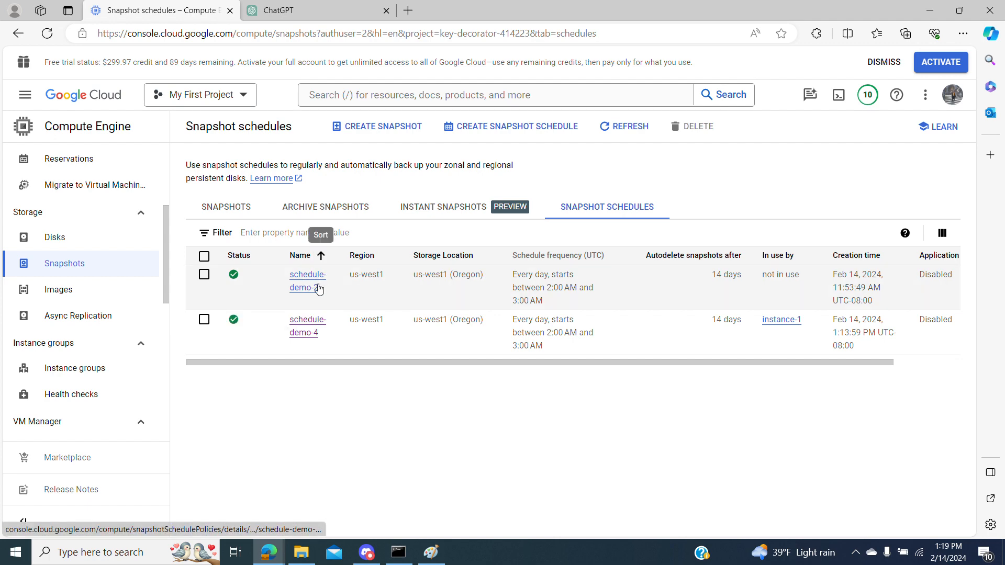
# - Delete the unused snapshot schedule schedule-demo-2 and reload the page until the schedule list is updated
pyautogui.click(199, 276)
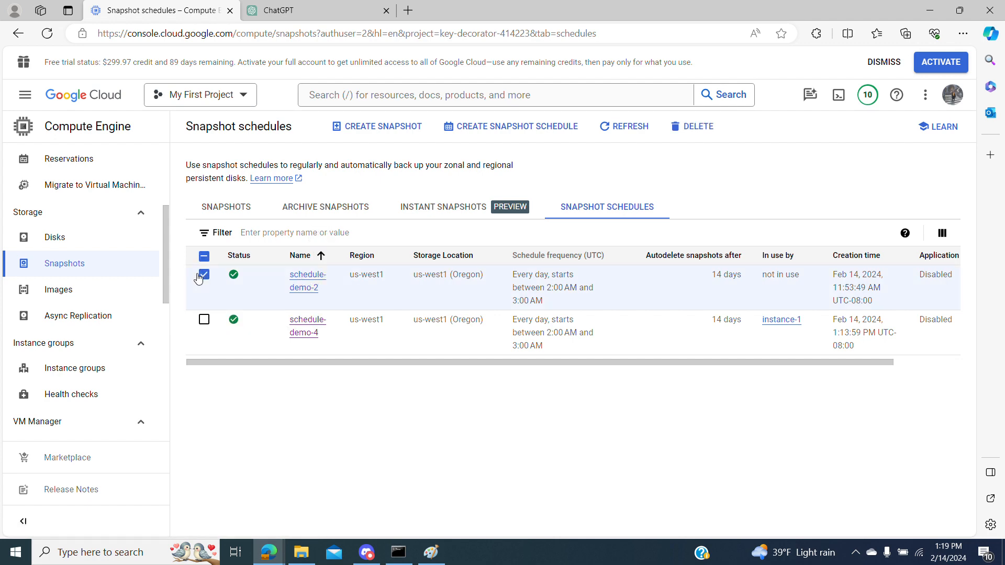
pyautogui.click(687, 126)
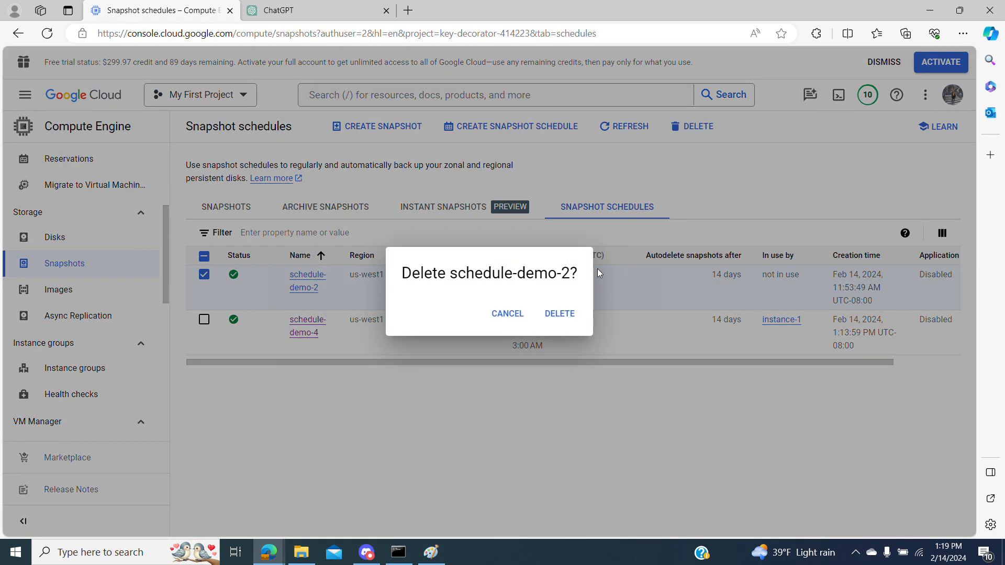
pyautogui.click(558, 314)
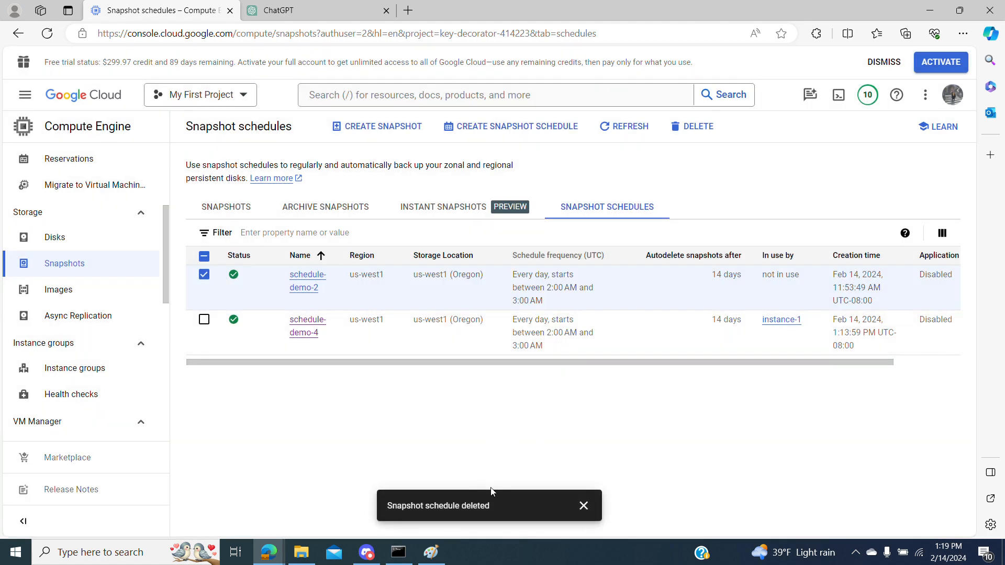
pyautogui.click(47, 33)
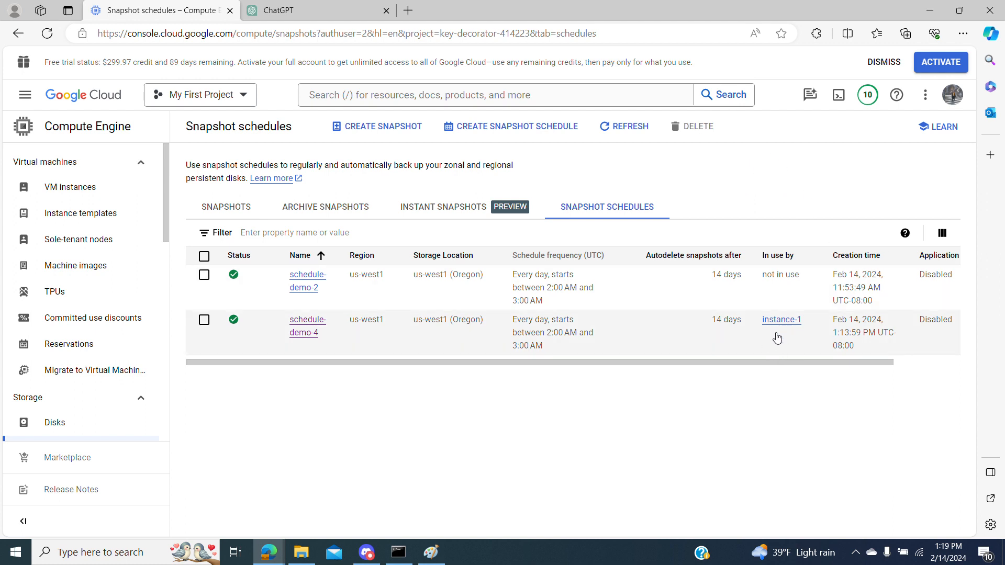
pyautogui.click(47, 33)
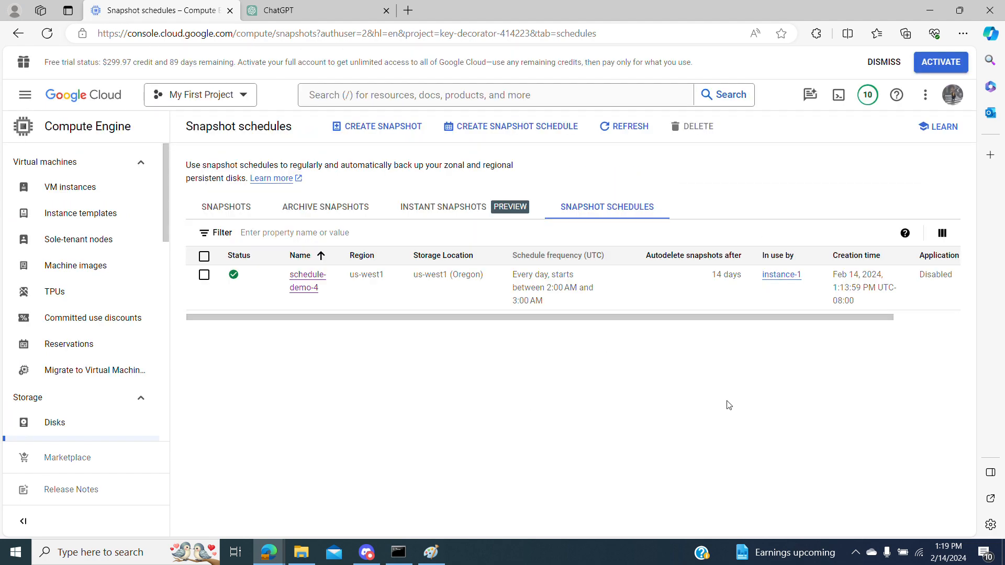
# - Switch to Command Prompt, rerun "gcloud compute resource-policies list" to check the remaining schedules, and return to the Google Cloud console
pyautogui.click(400, 549)
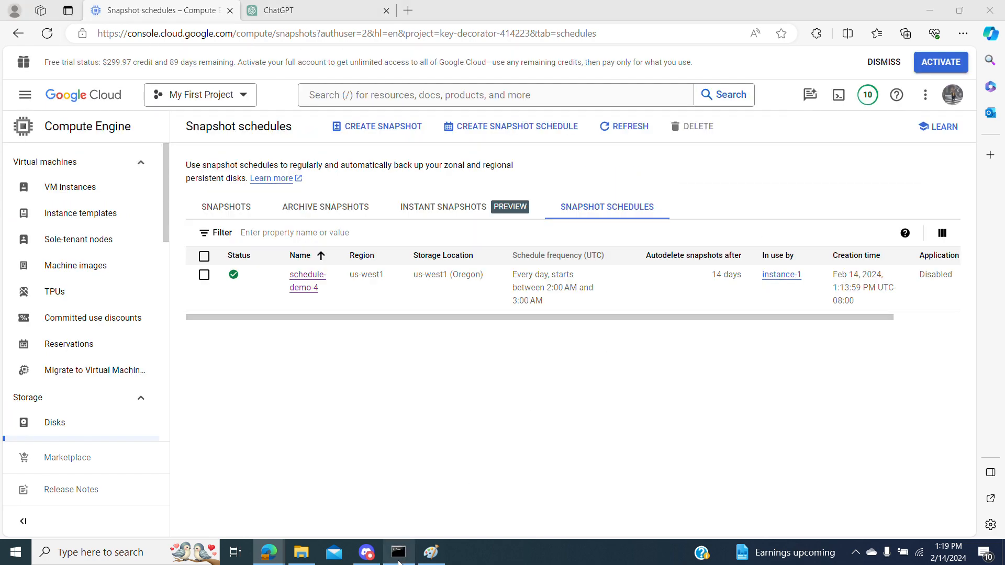
pyautogui.press('Up')
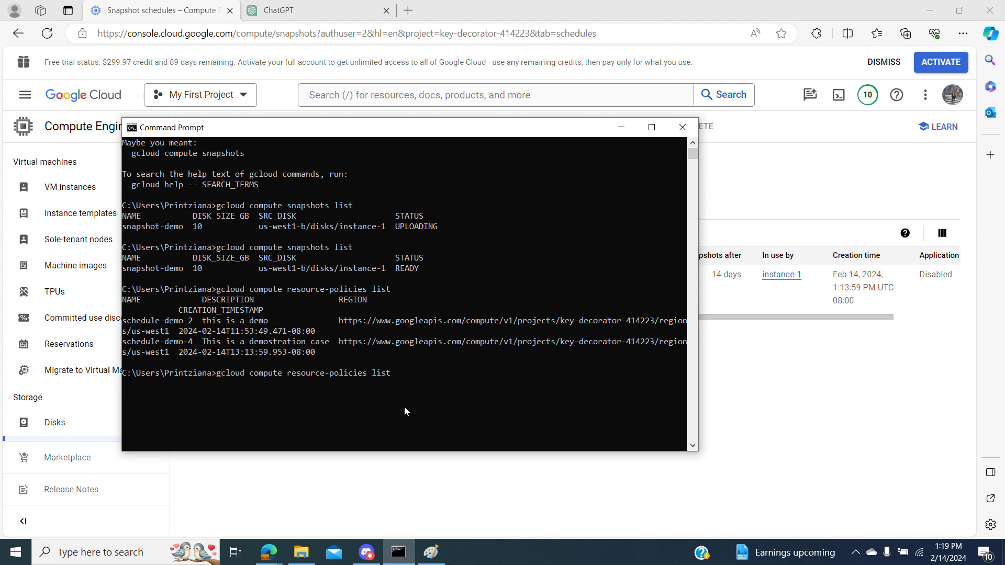
pyautogui.press('Return')
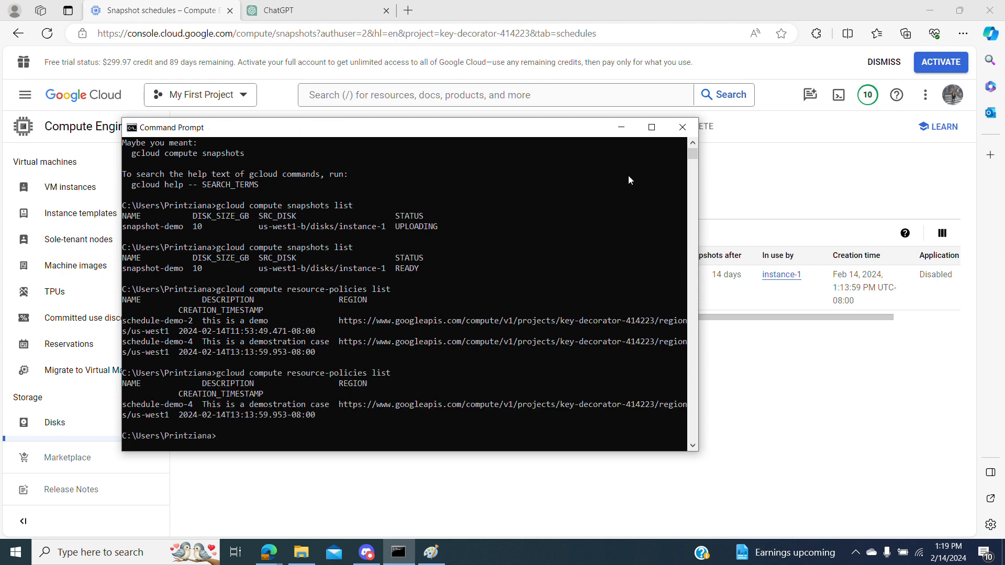
pyautogui.click(652, 127)
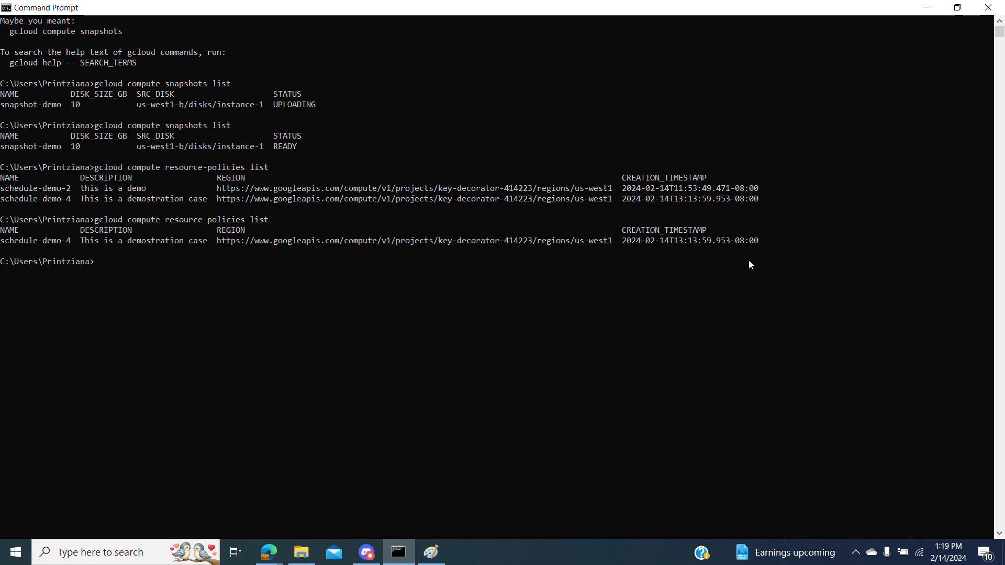
pyautogui.click(958, 8)
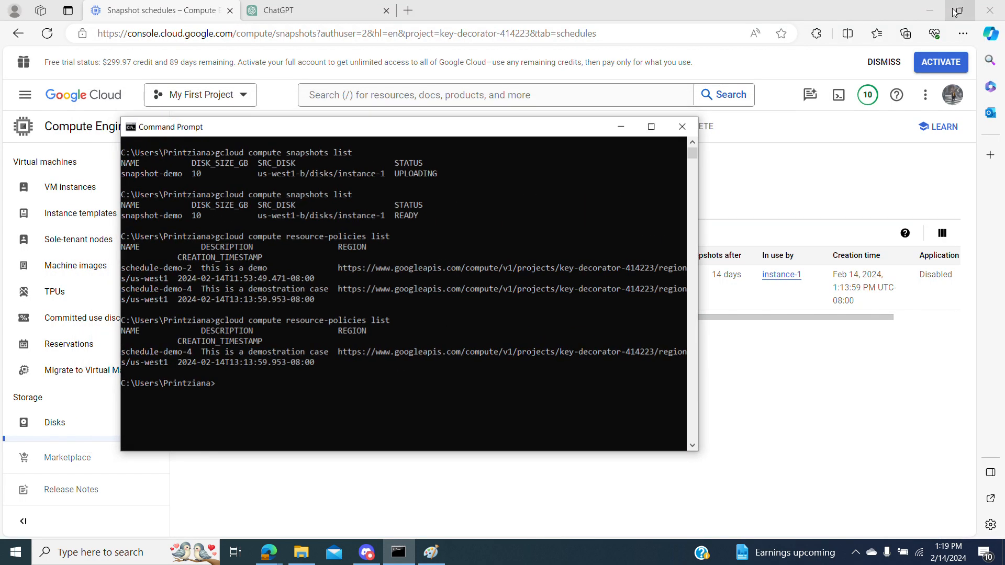
pyautogui.click(763, 194)
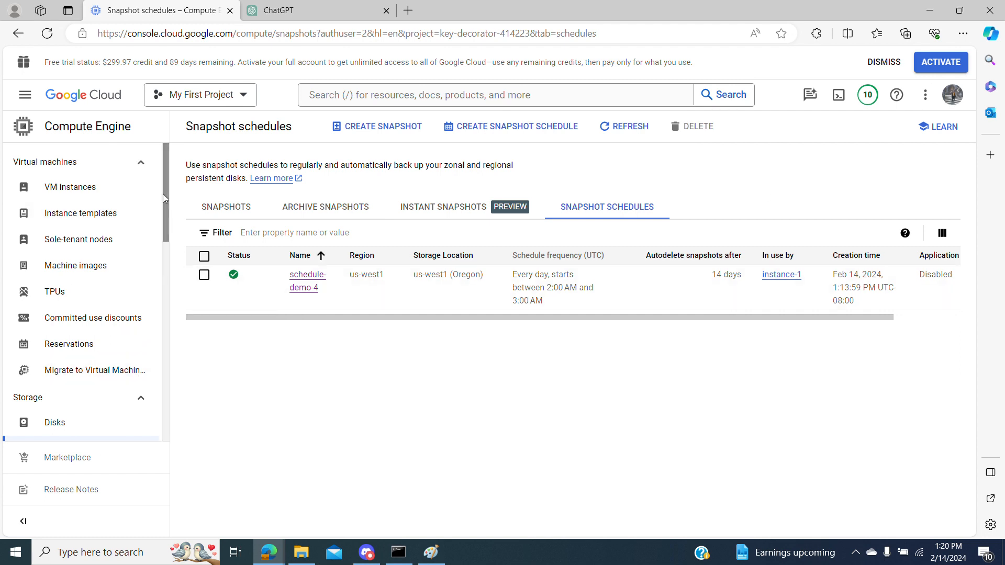
# - Open the list of snapshots, delete snapshot-demo and reload the page
pyautogui.moveTo(165, 196); pyautogui.dragTo(166, 197)
pyautogui.click(225, 206)
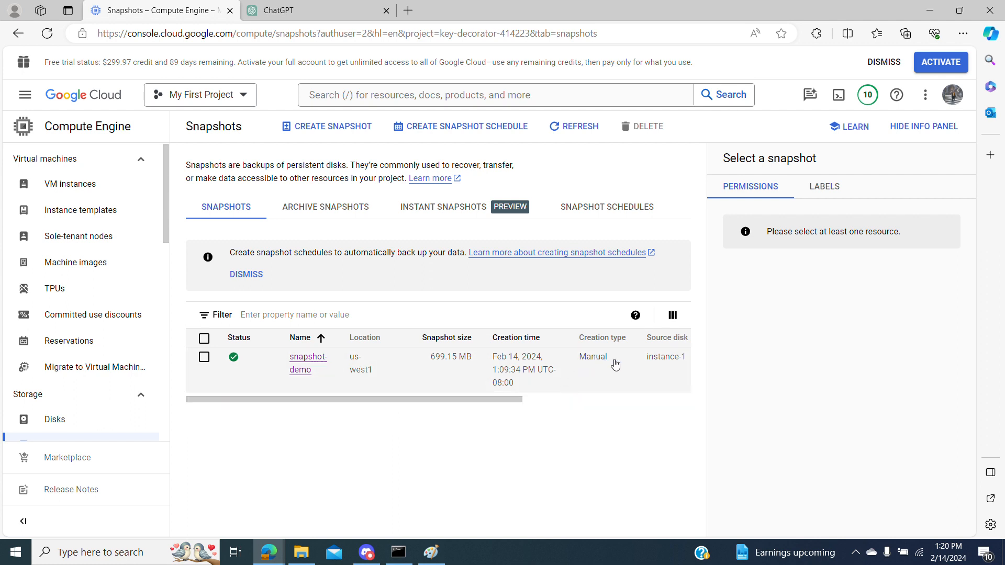
pyautogui.hscroll(3, 534, 400)
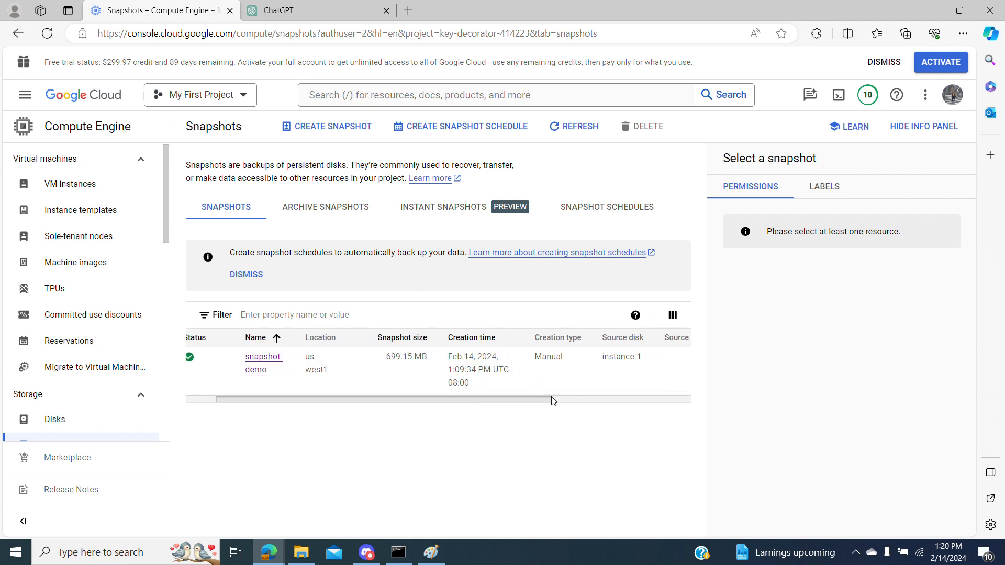
pyautogui.moveTo(554, 401); pyautogui.dragTo(440, 404)
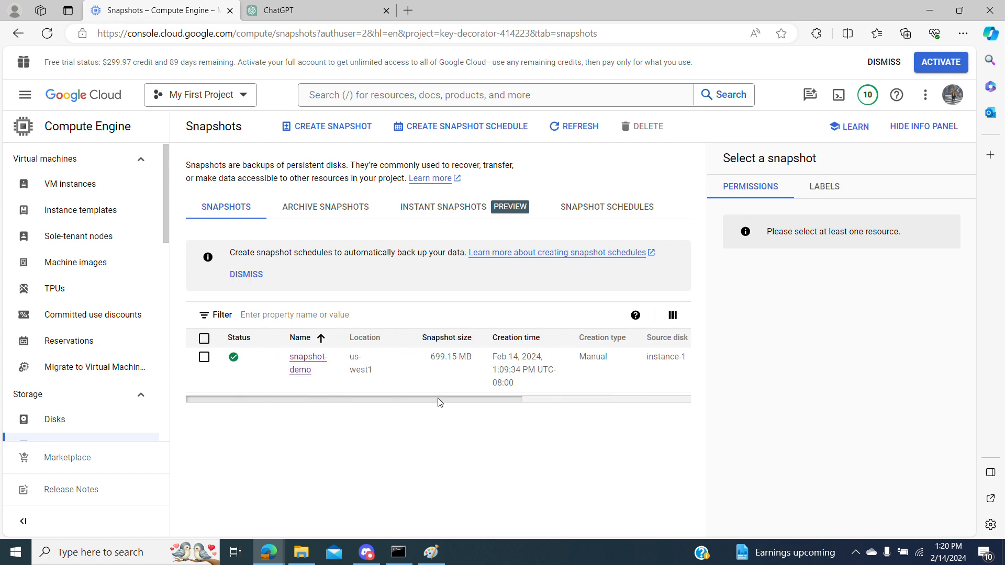
pyautogui.click(204, 358)
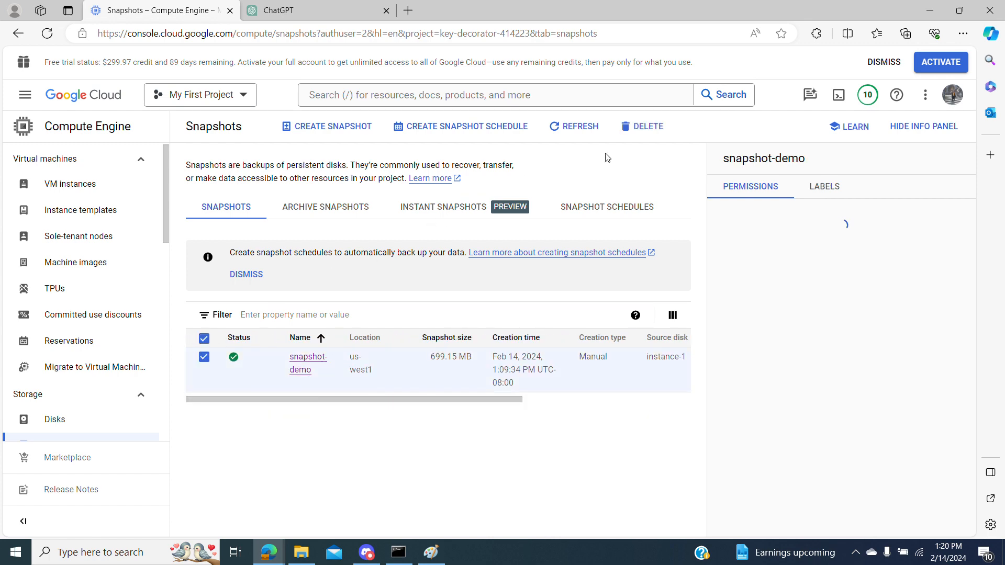
pyautogui.click(644, 127)
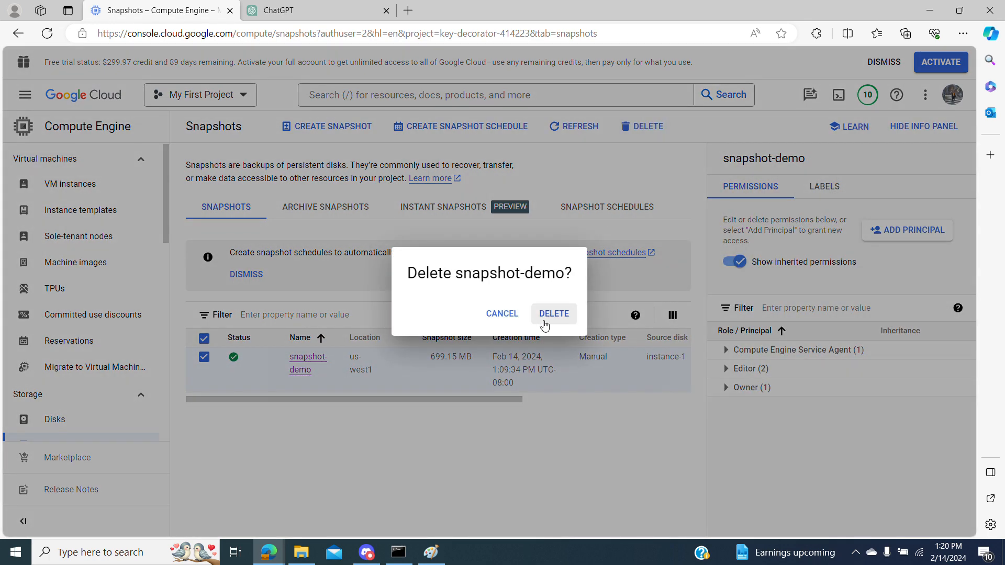
pyautogui.click(545, 325)
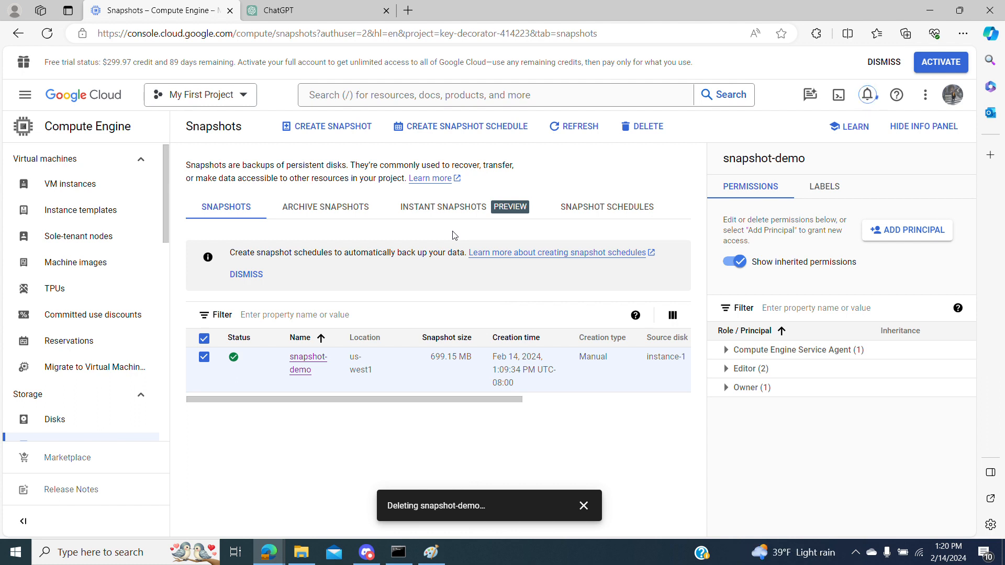
pyautogui.click(47, 33)
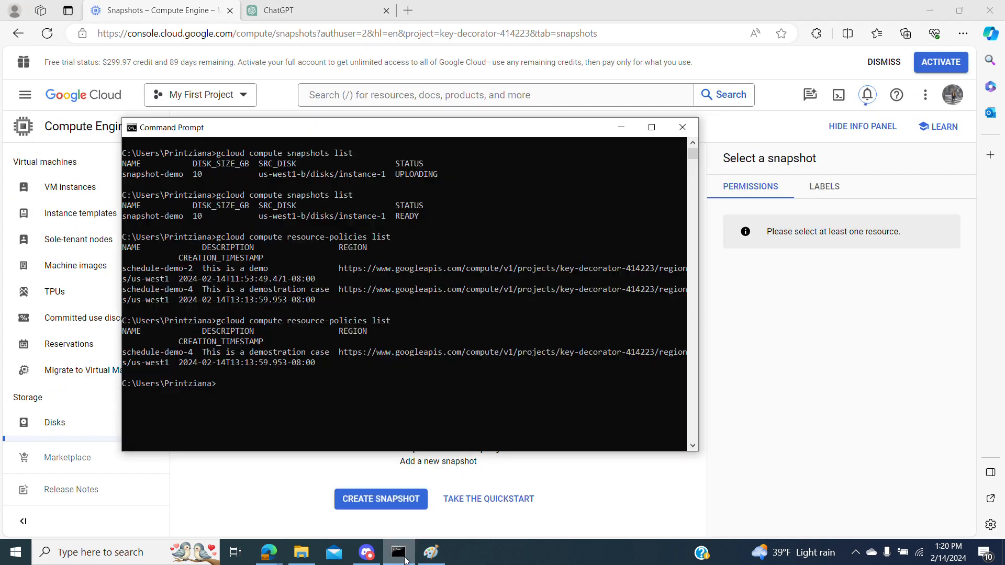
# - Switch to Command Prompt, rerun "gcloud compute snapshots list" to check the deletion, and reload the snapshots page in the Google Cloud console
pyautogui.click(399, 552)
pyautogui.press('Up')
pyautogui.press('Up')
pyautogui.press('Up')
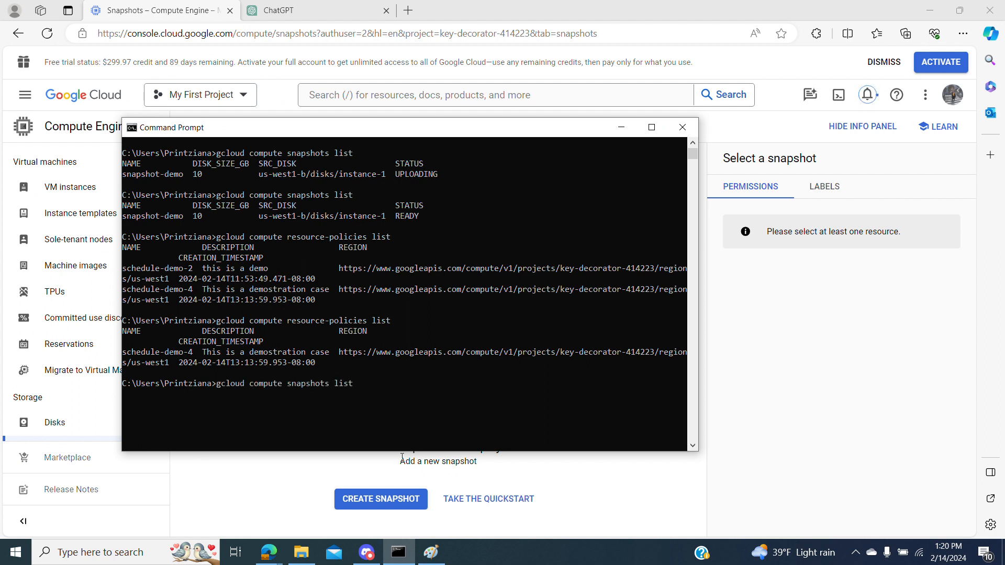
pyautogui.press('Return')
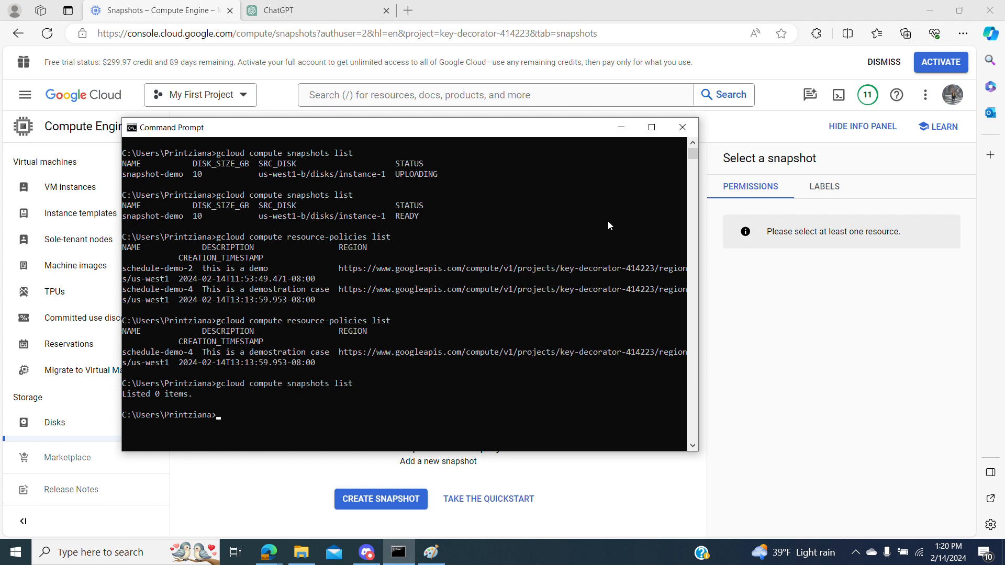
pyautogui.click(759, 319)
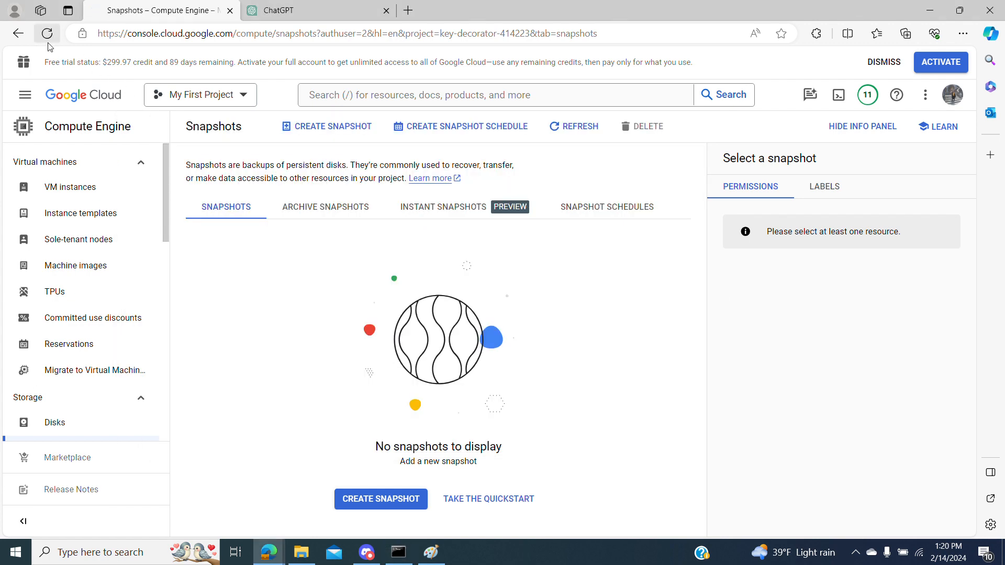
pyautogui.click(48, 40)
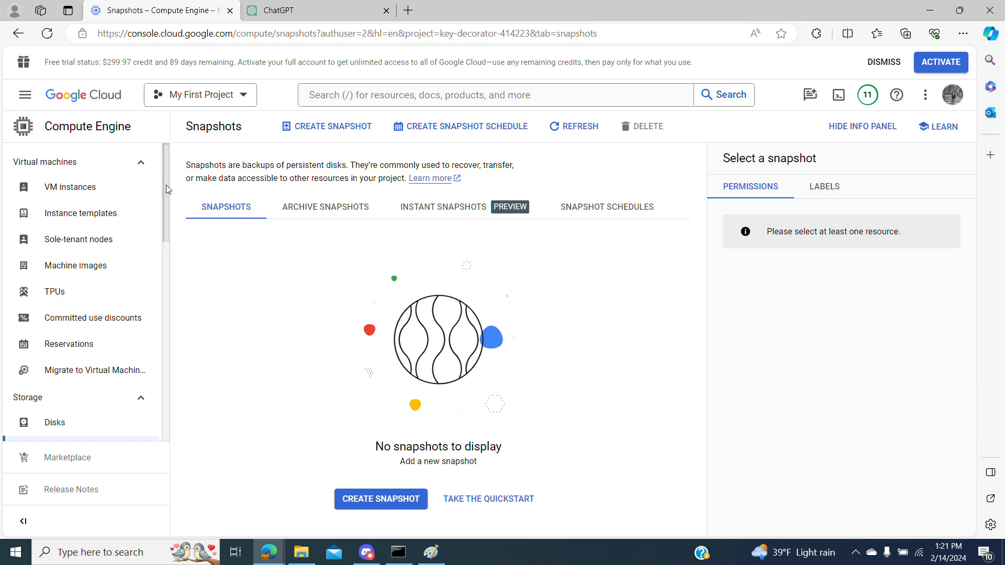
# - Open the list of VM instances in Compute Engine
pyautogui.moveTo(165, 184); pyautogui.dragTo(174, 211)
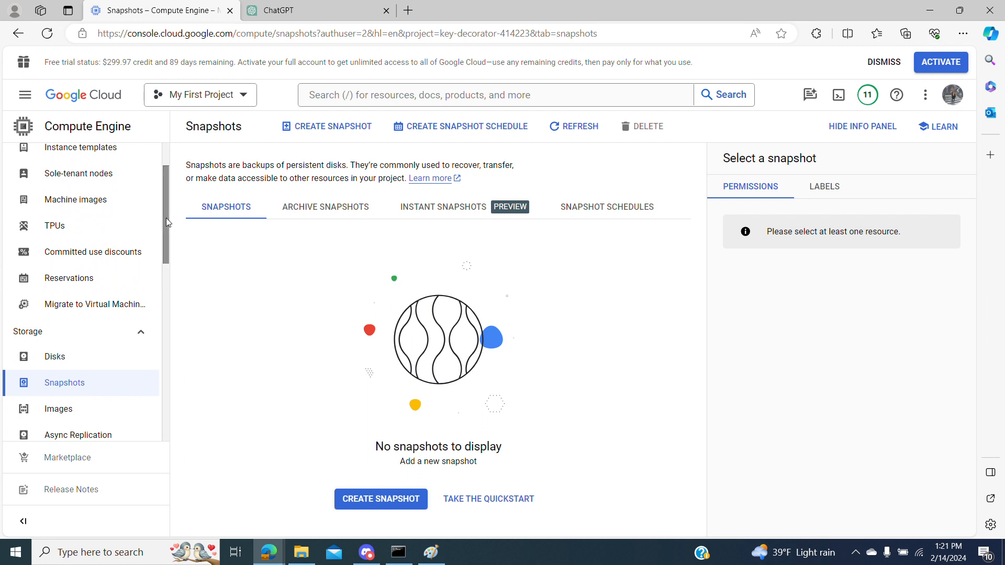
pyautogui.moveTo(165, 218); pyautogui.dragTo(165, 187)
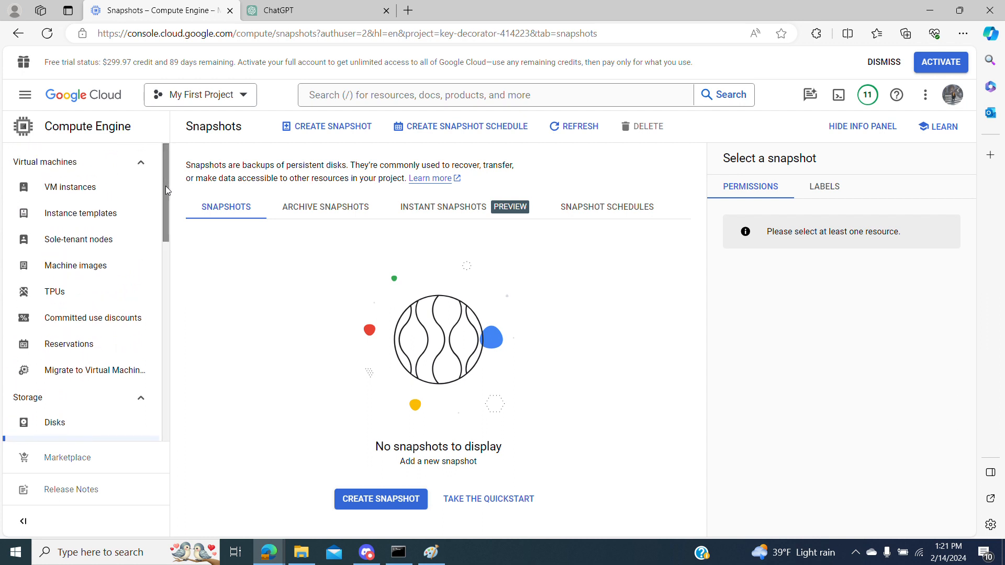
pyautogui.click(85, 187)
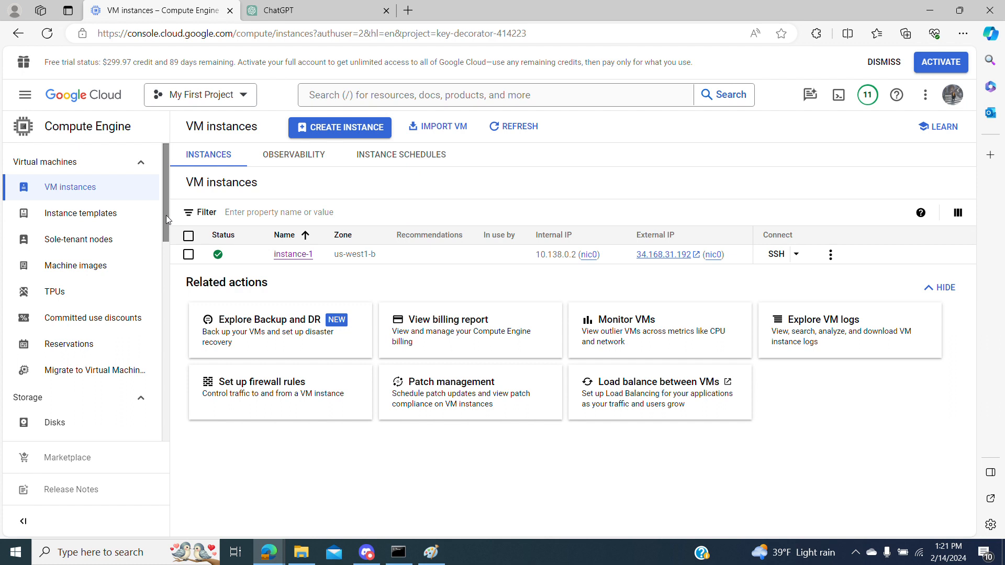
pyautogui.moveTo(165, 215)
pyautogui.mouseDown()
pyautogui.moveTo(171, 268)
pyautogui.moveTo(154, 183)
pyautogui.mouseUp()
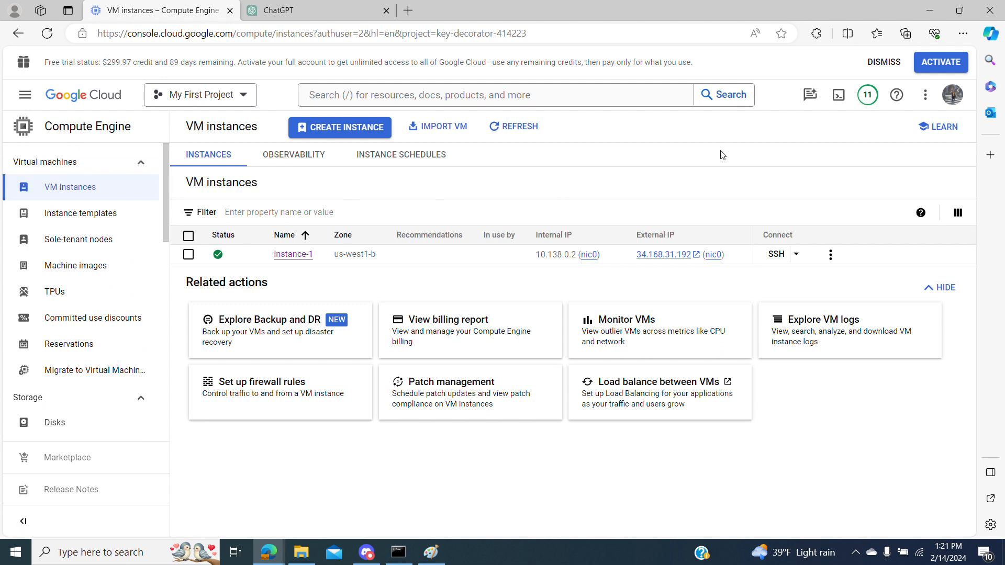